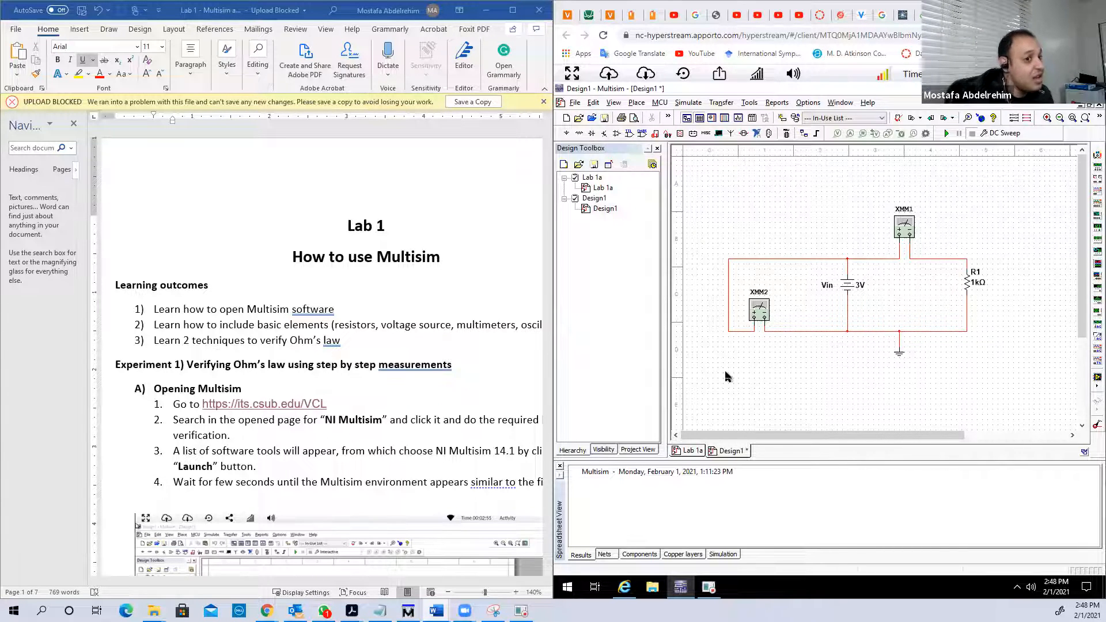
Open the its.csub.edu/VCL page from the link in the lab handout's Opening Multisim section
click(341, 287)
scroll(269, 291, down, 3)
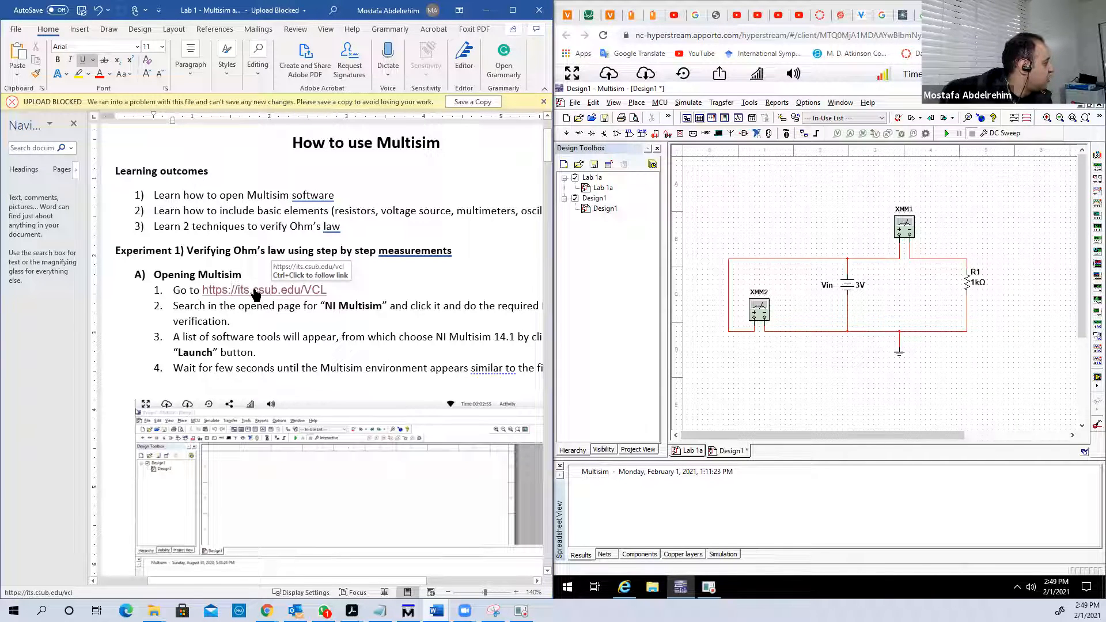
ctrl+click(265, 290)
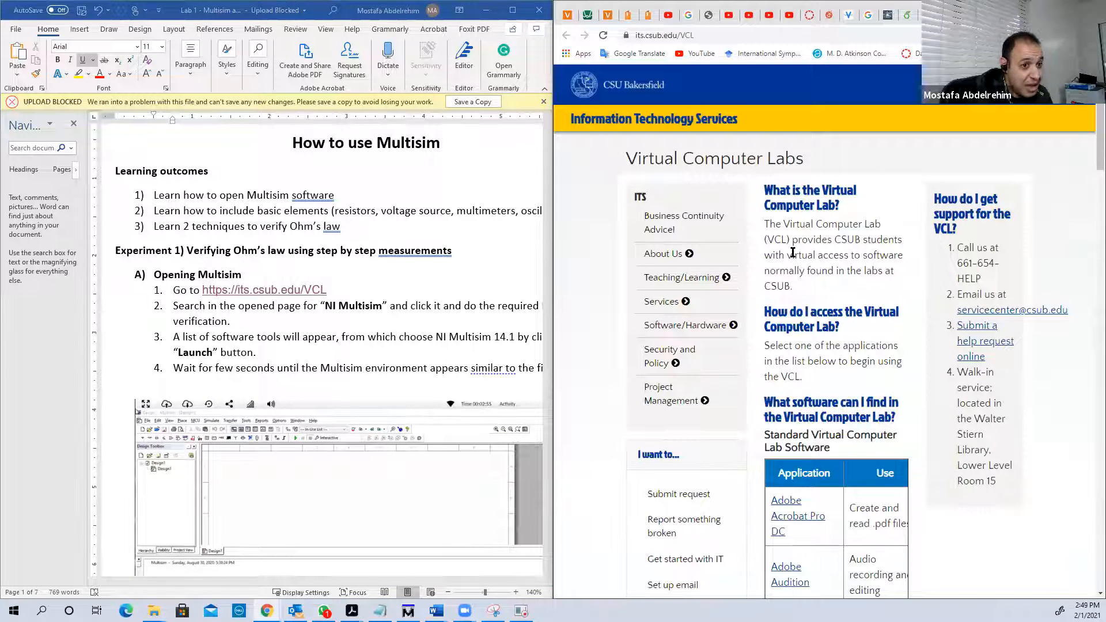
Search the Virtual Computer Labs page for "Ni" and open the NI Multisim link
key(ctrl+f)
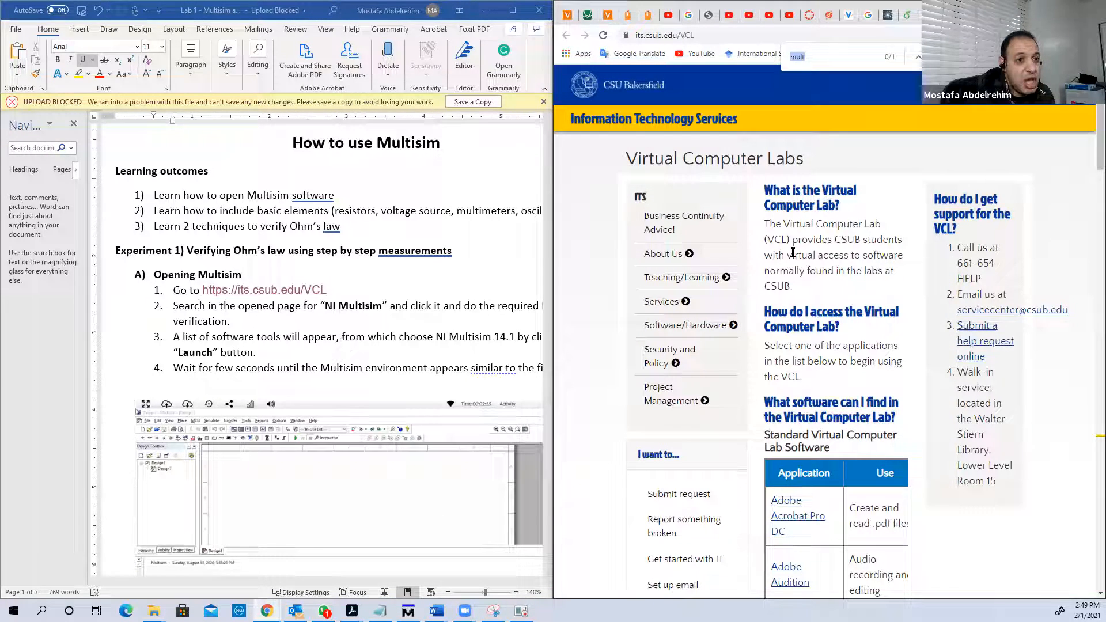
text(Ni)
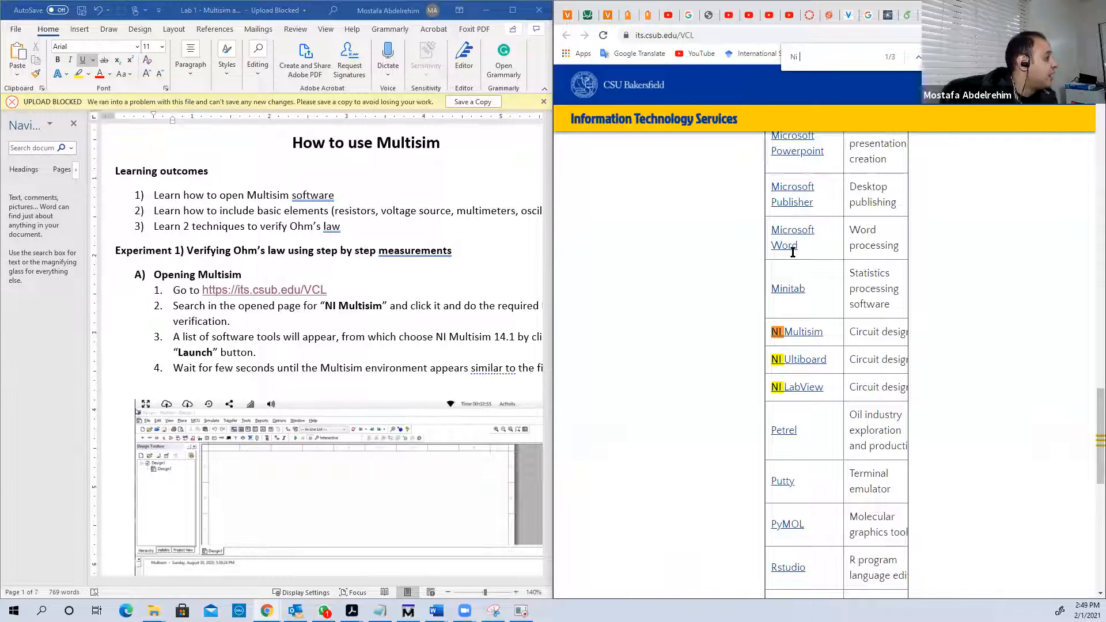
click(790, 335)
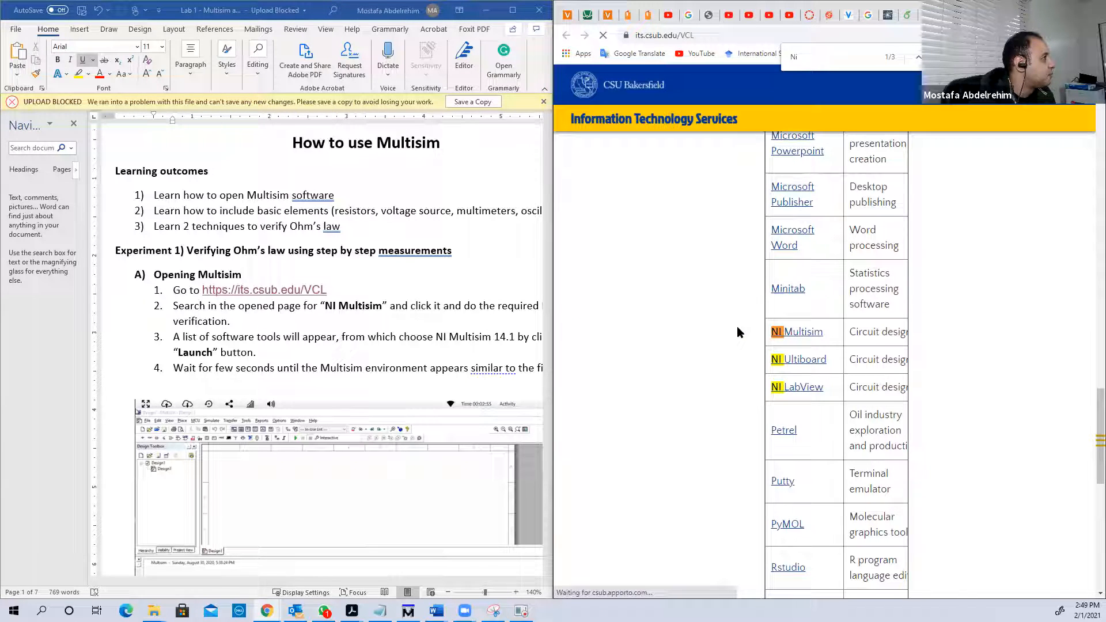
right_click(802, 335)
click(821, 361)
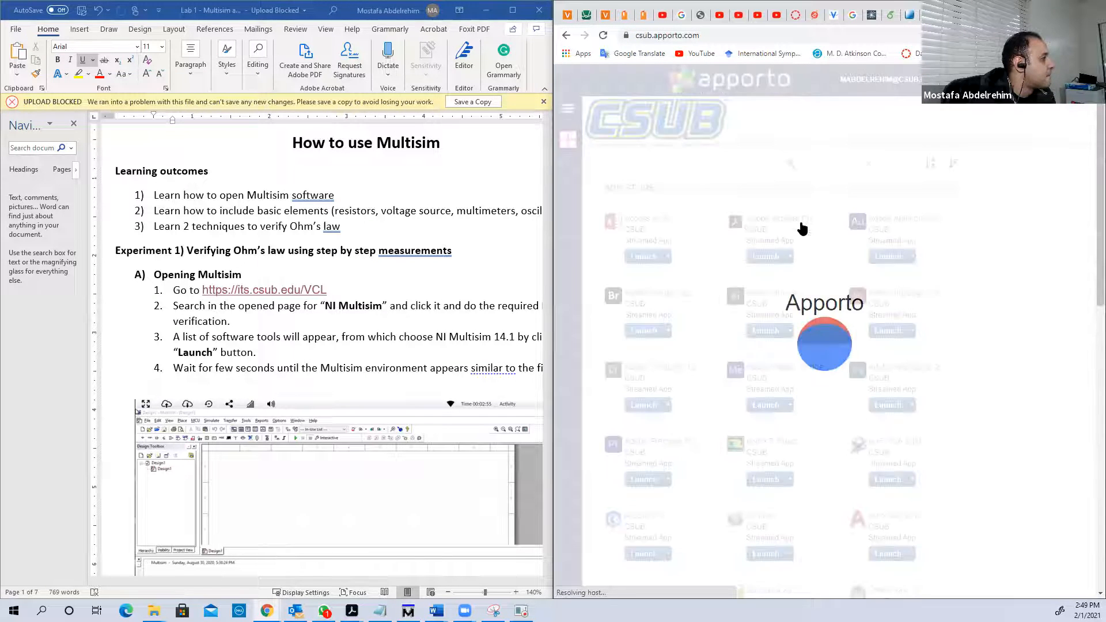
Search the Apporto app store for "multisim" and launch NI Multisim 14.1
click(818, 165)
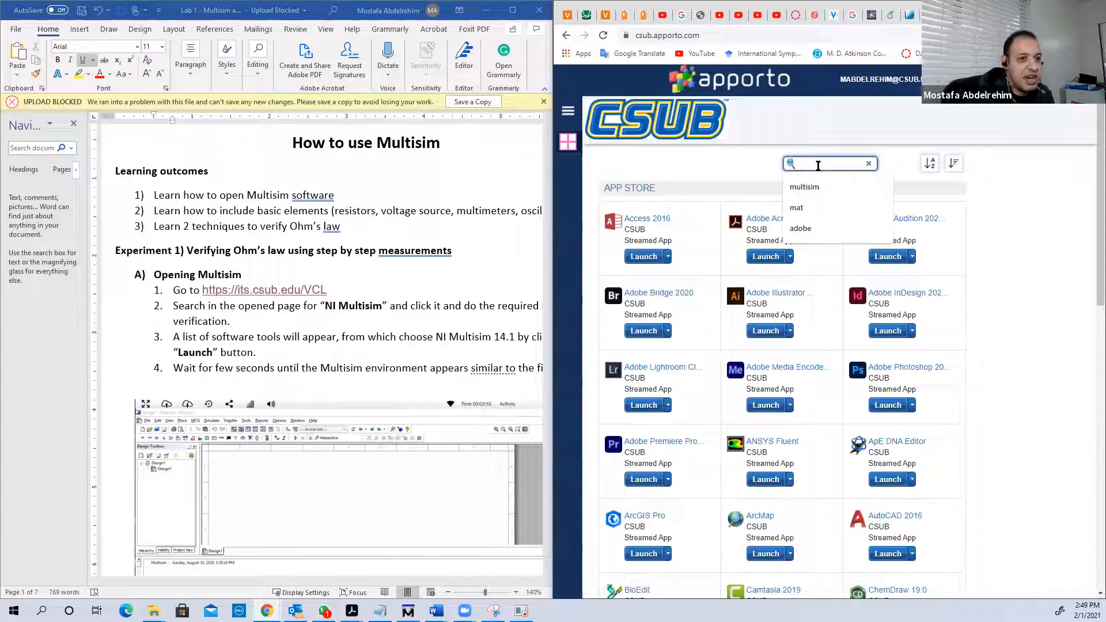
click(669, 169)
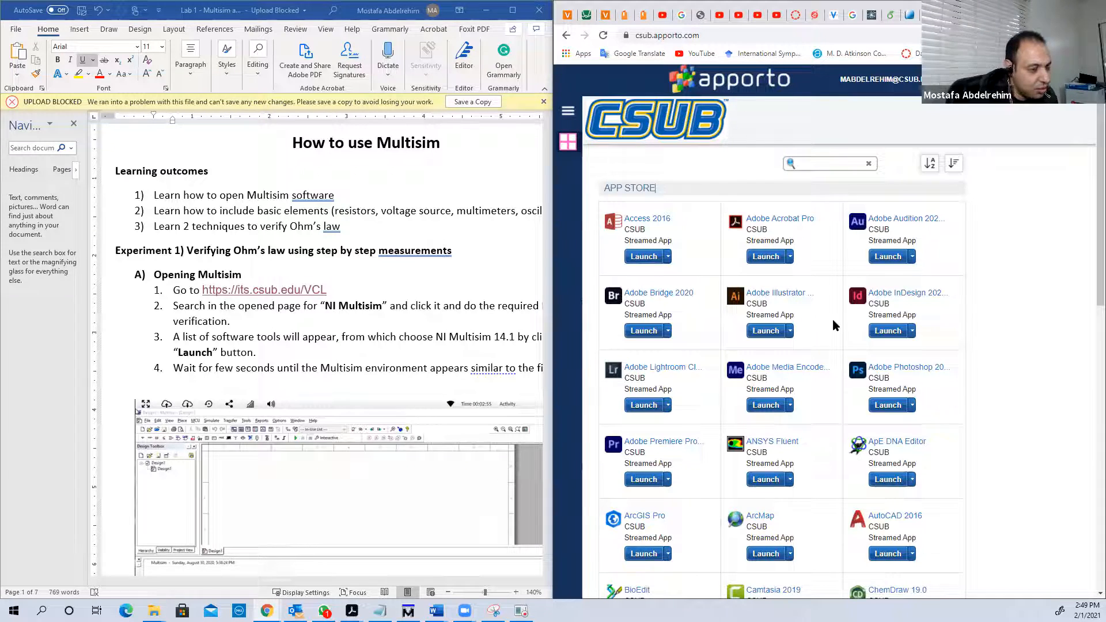
click(822, 164)
text(multisim)
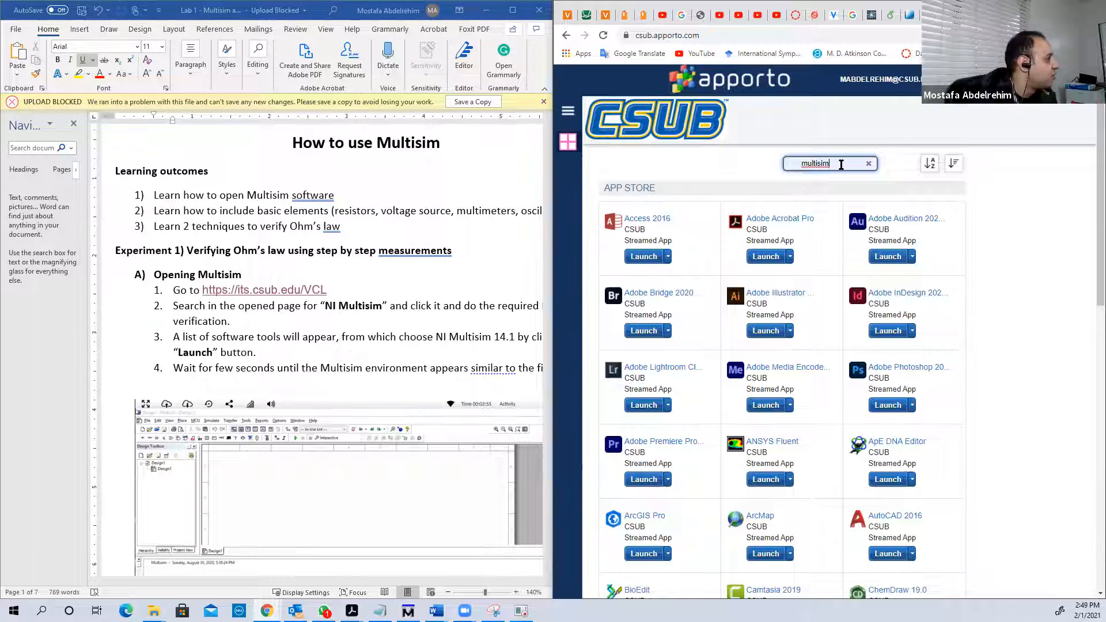
key(Return)
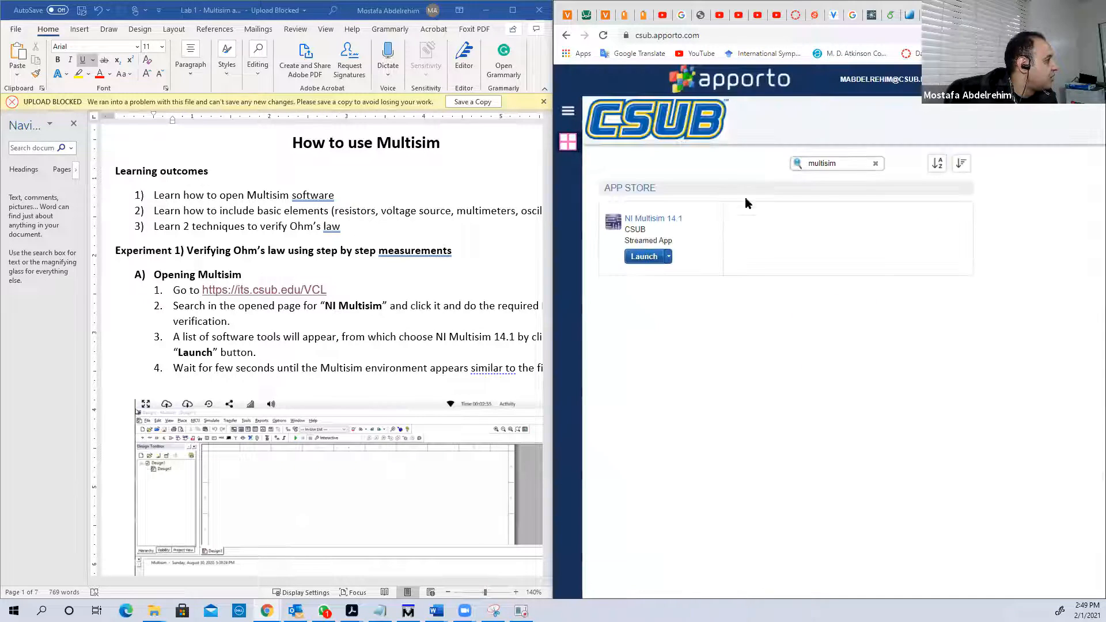
click(652, 256)
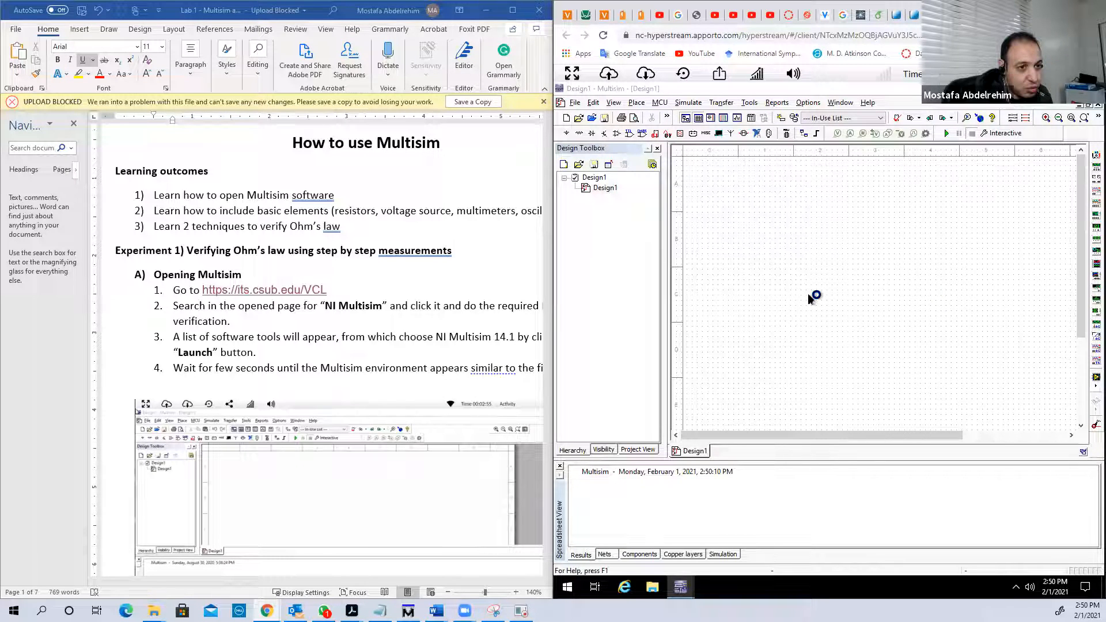
Switch to the Word lab handout and review the resistor instructions in section B, Insert and connect the required components
click(354, 338)
scroll(354, 337, down, 7)
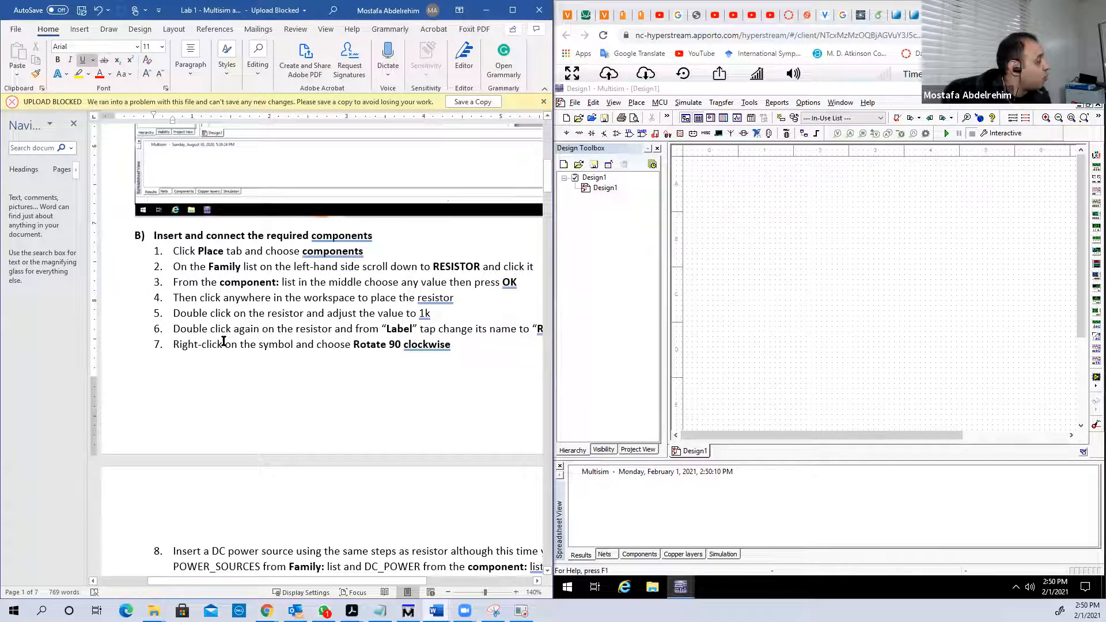
drag(203, 252, 326, 345)
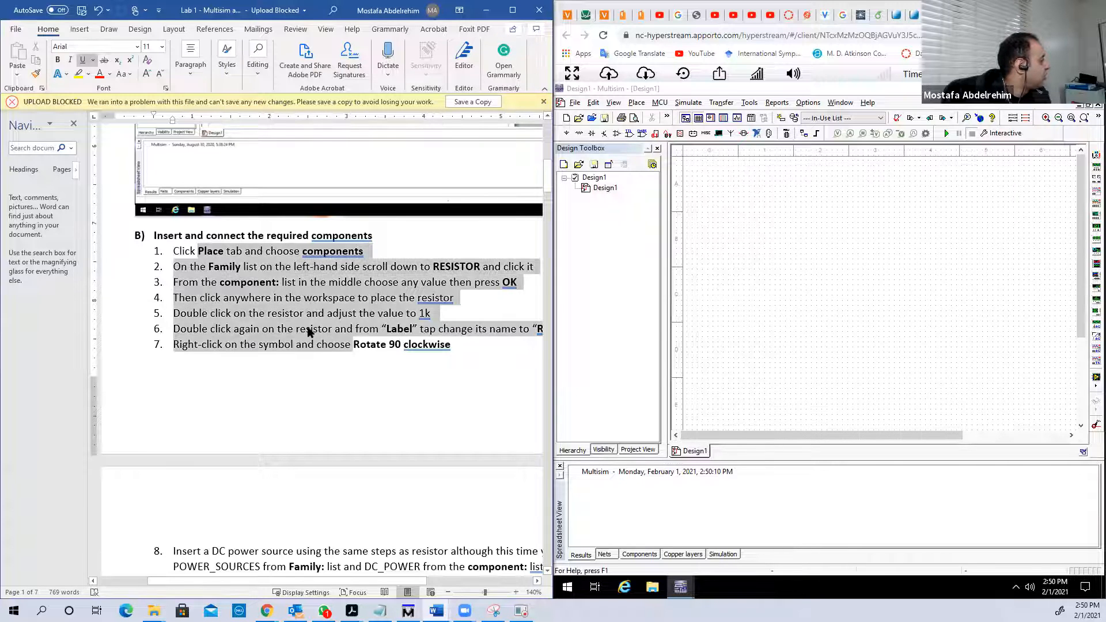
click(285, 314)
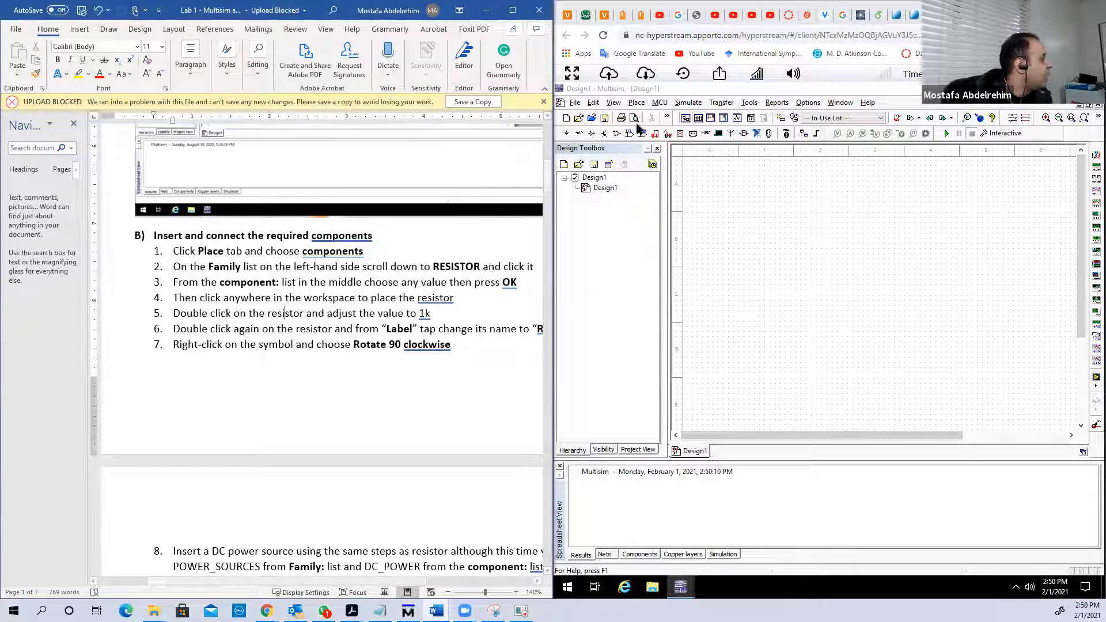
In Multisim, place a 1k resistor from the RESISTOR family in the upper part of the Design1 schematic
click(636, 103)
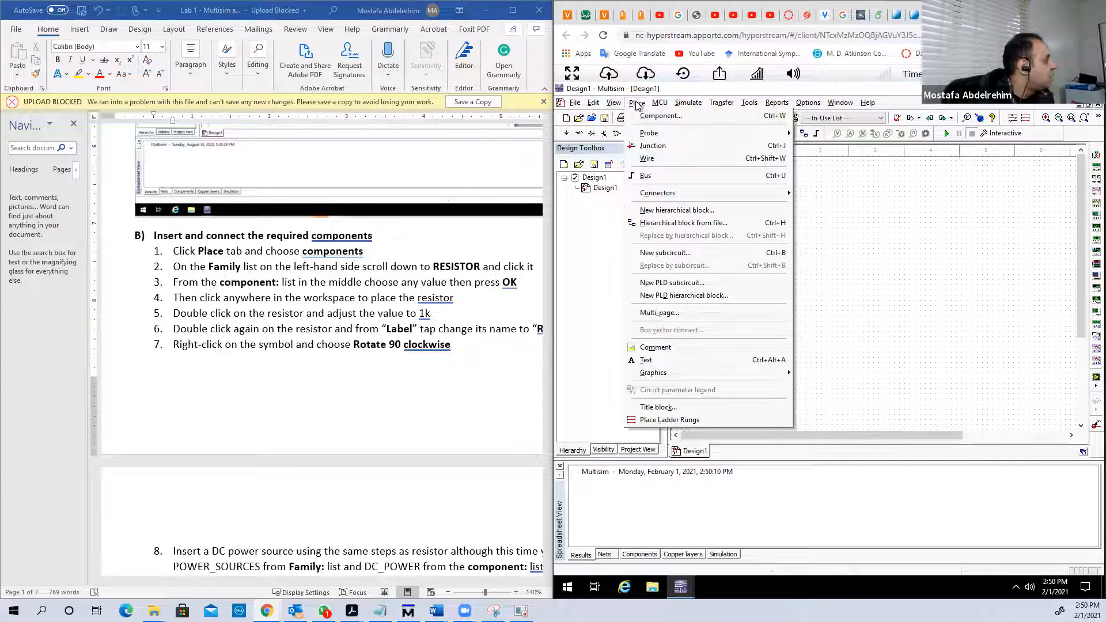
click(661, 116)
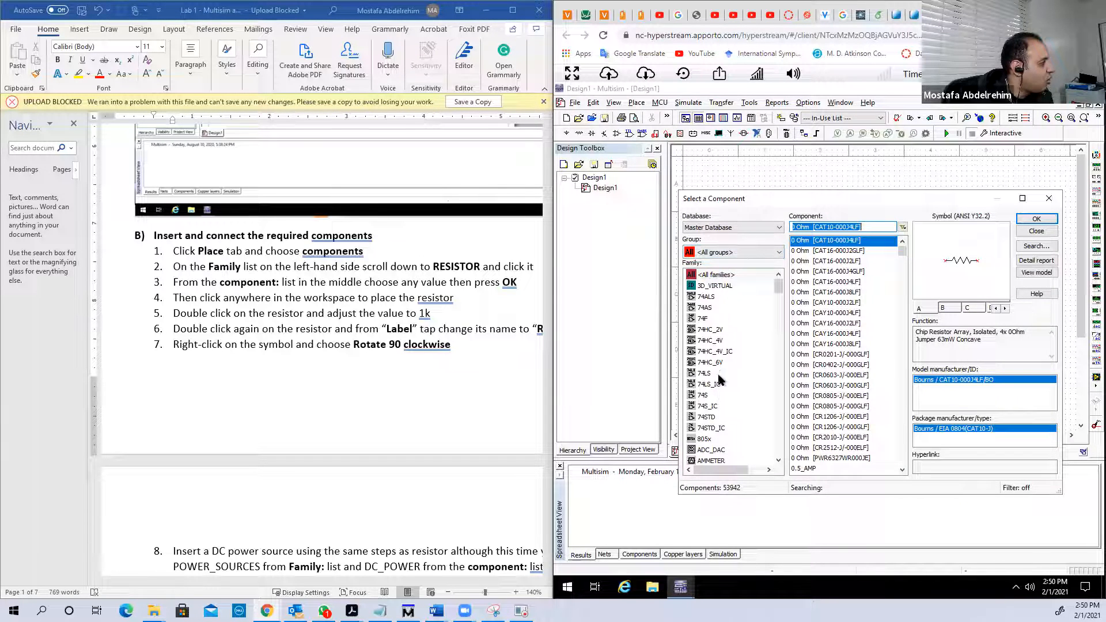
text(r)
click(714, 341)
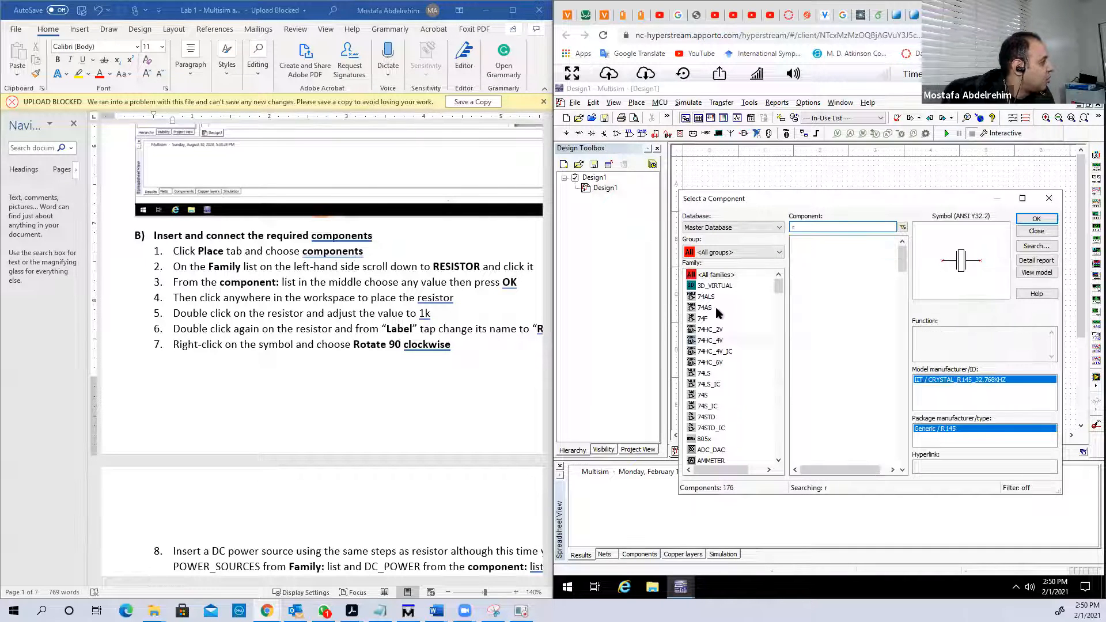
key(r)
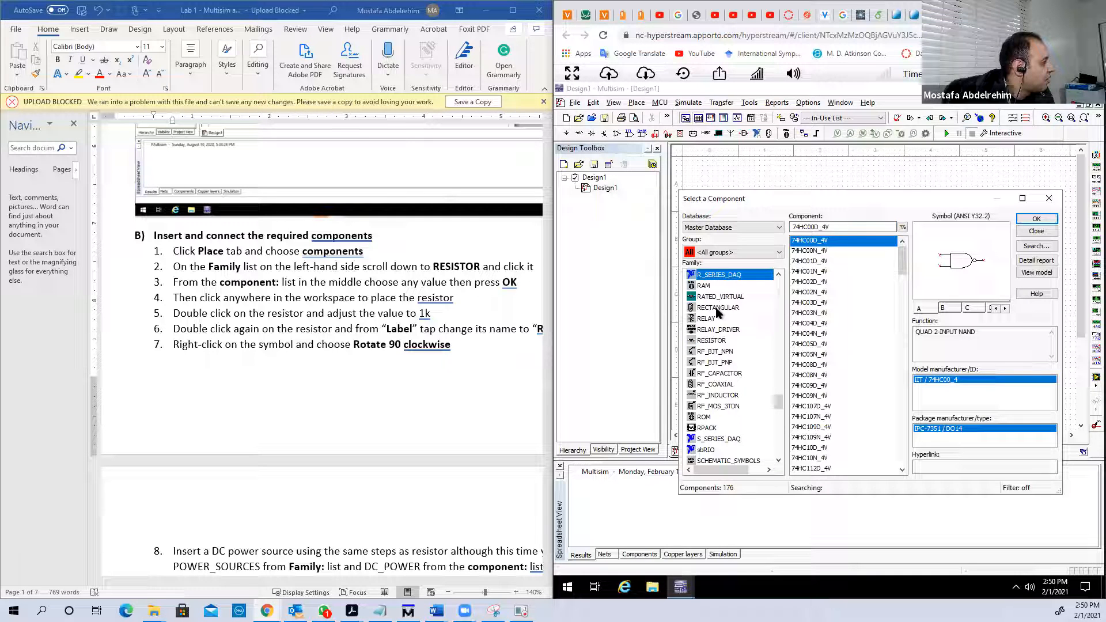
key(r)
key(r)
key(r)
key(r)
key(r)
key(r)
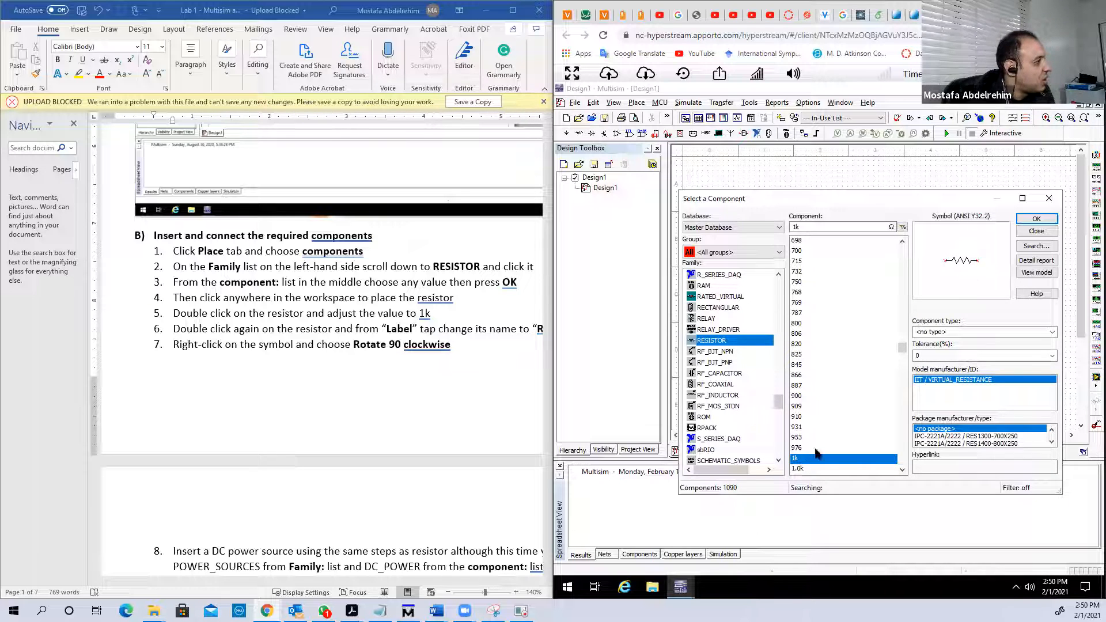
click(1028, 219)
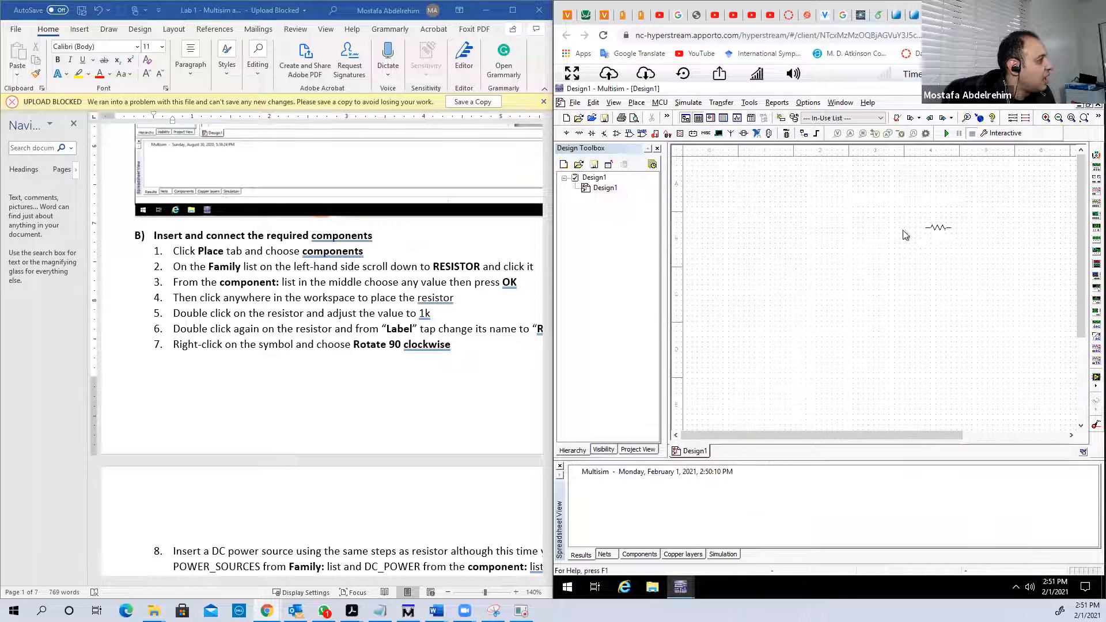
click(892, 238)
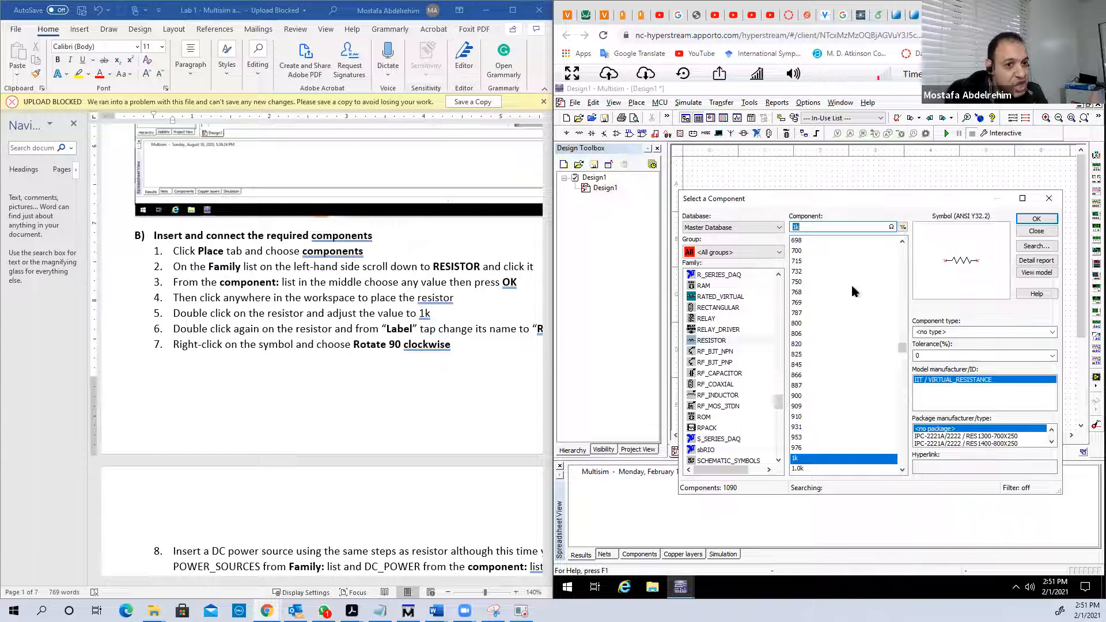
Place a DC_POWER source from the POWER_SOURCES family to the left of the resistor
click(710, 333)
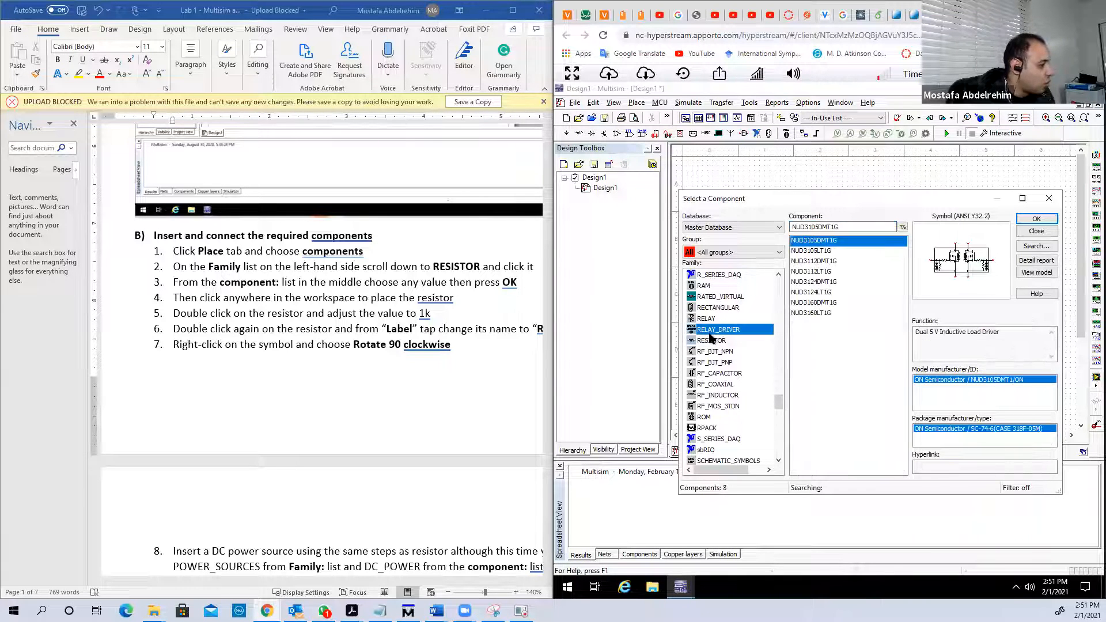
key(p)
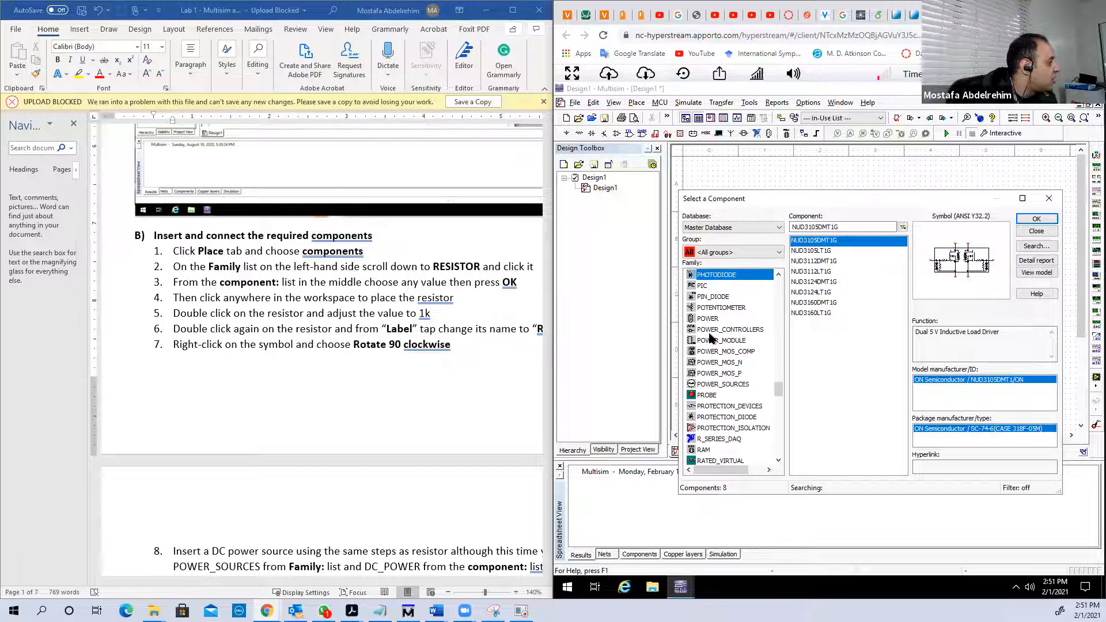
key(p)
key(p)
key(p)
key(p)
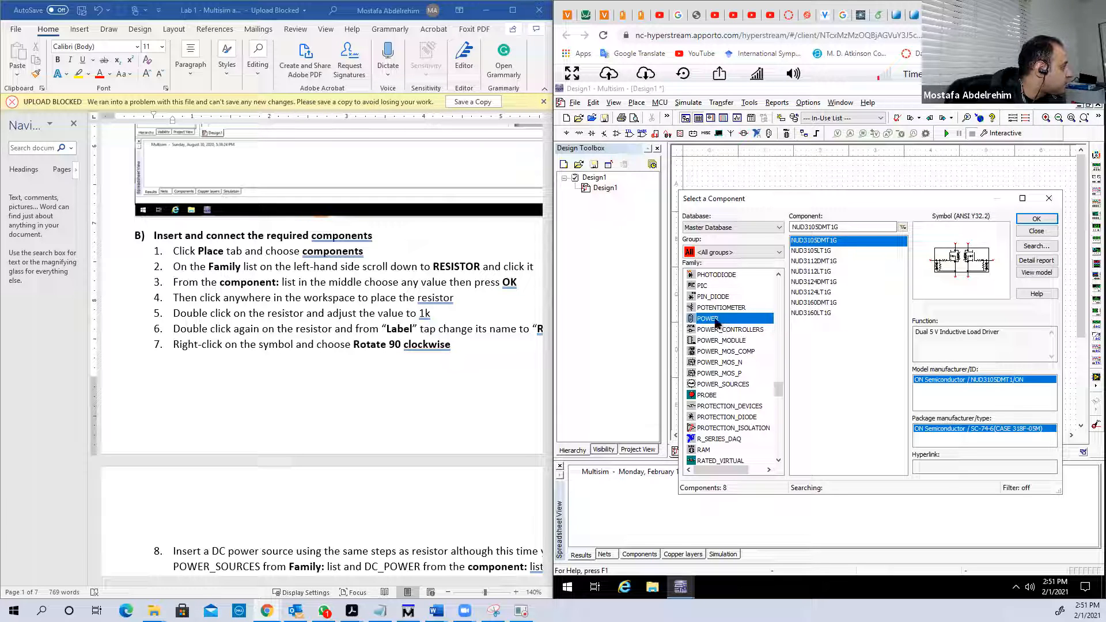
click(713, 385)
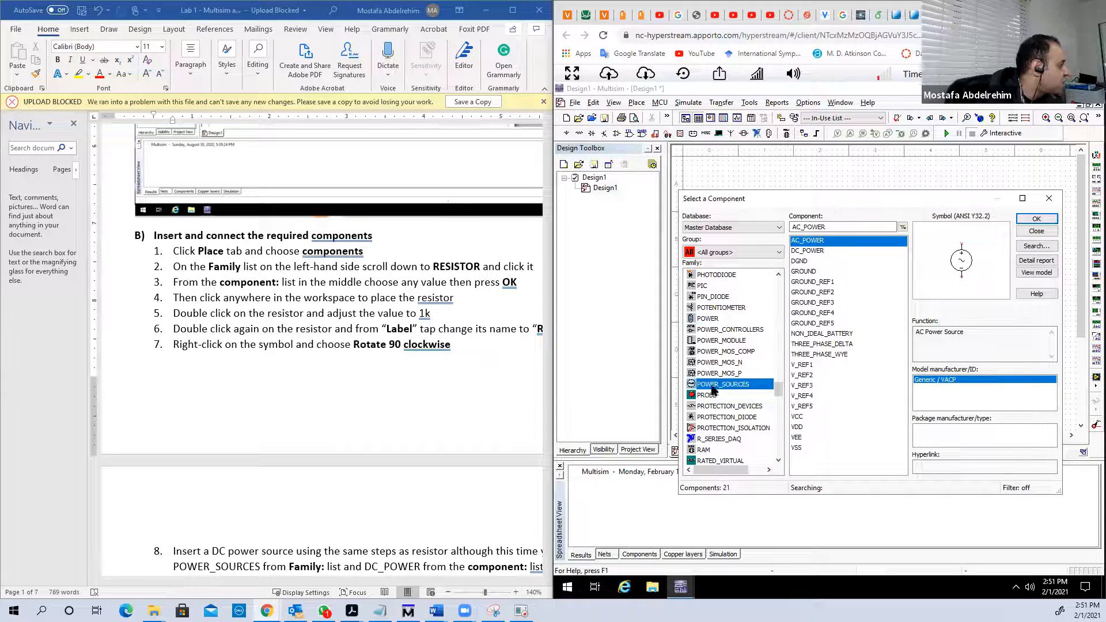
click(821, 252)
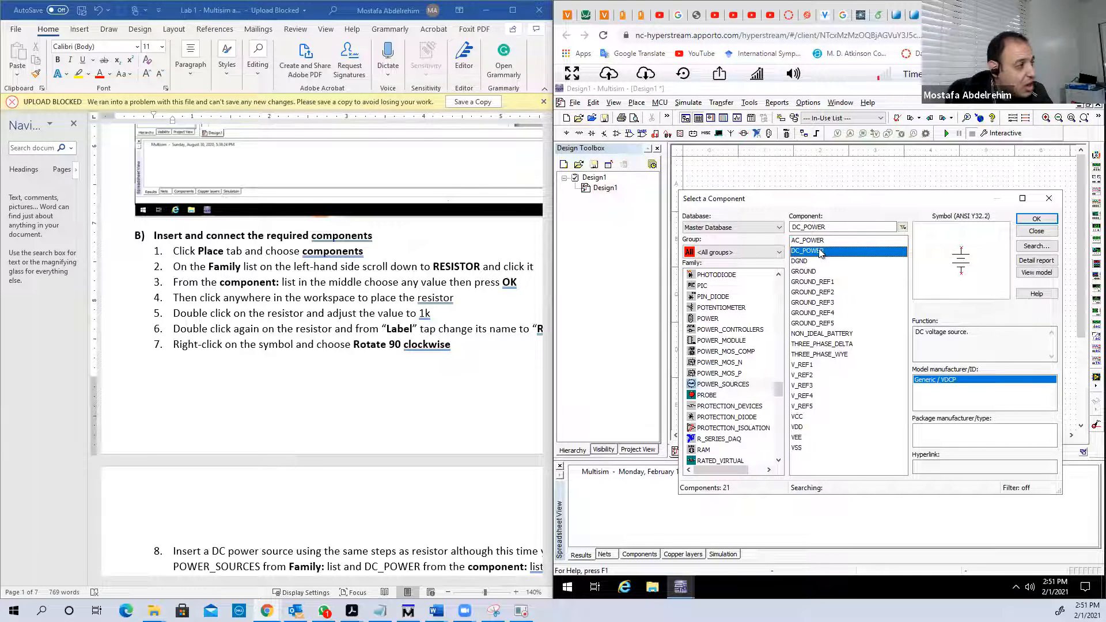
click(1036, 219)
click(833, 253)
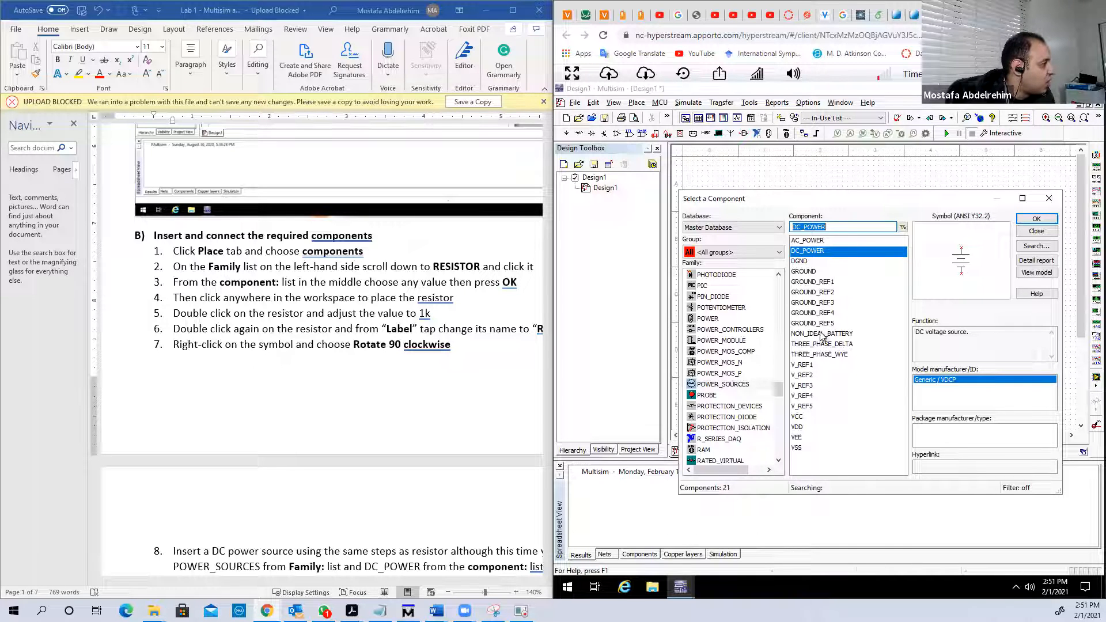
Place a GROUND component below and between the source and the resistor, and finish inserting components
click(806, 271)
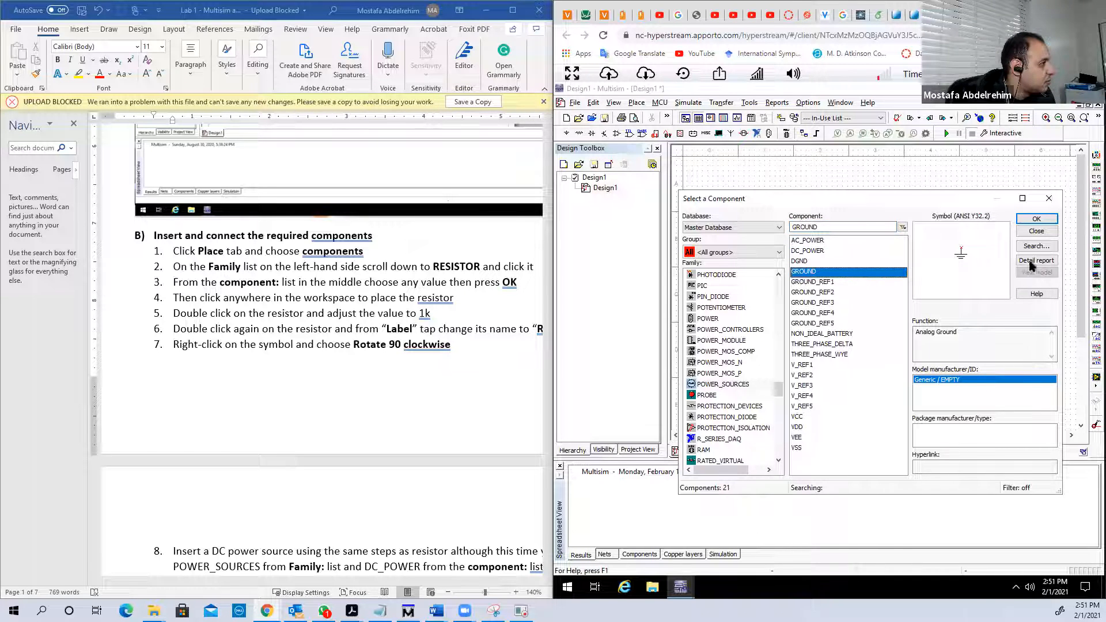
click(1036, 219)
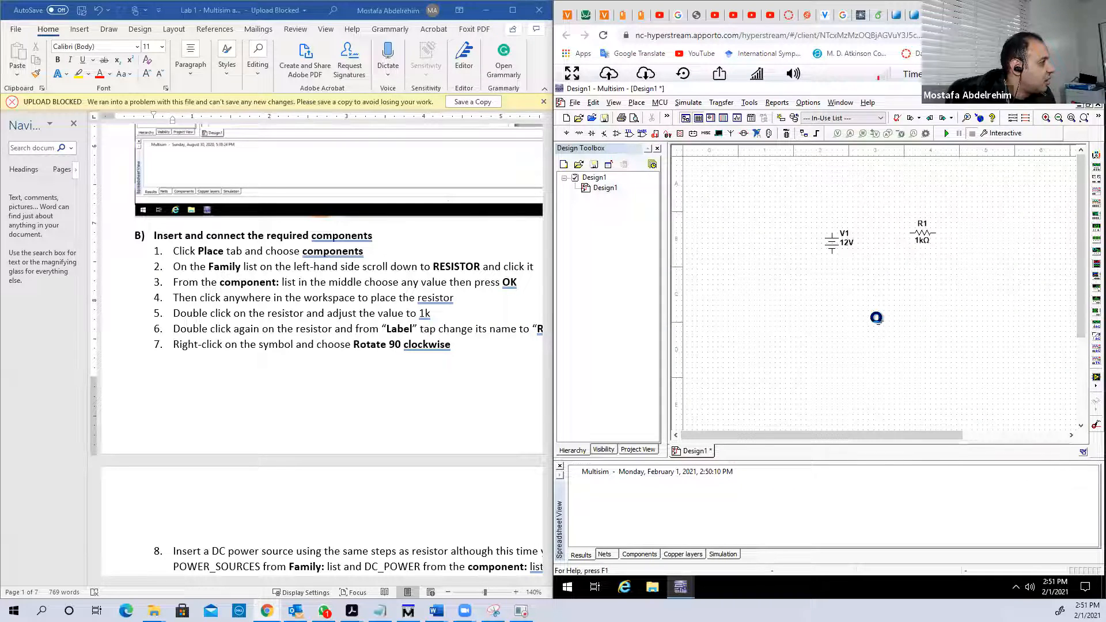
click(877, 320)
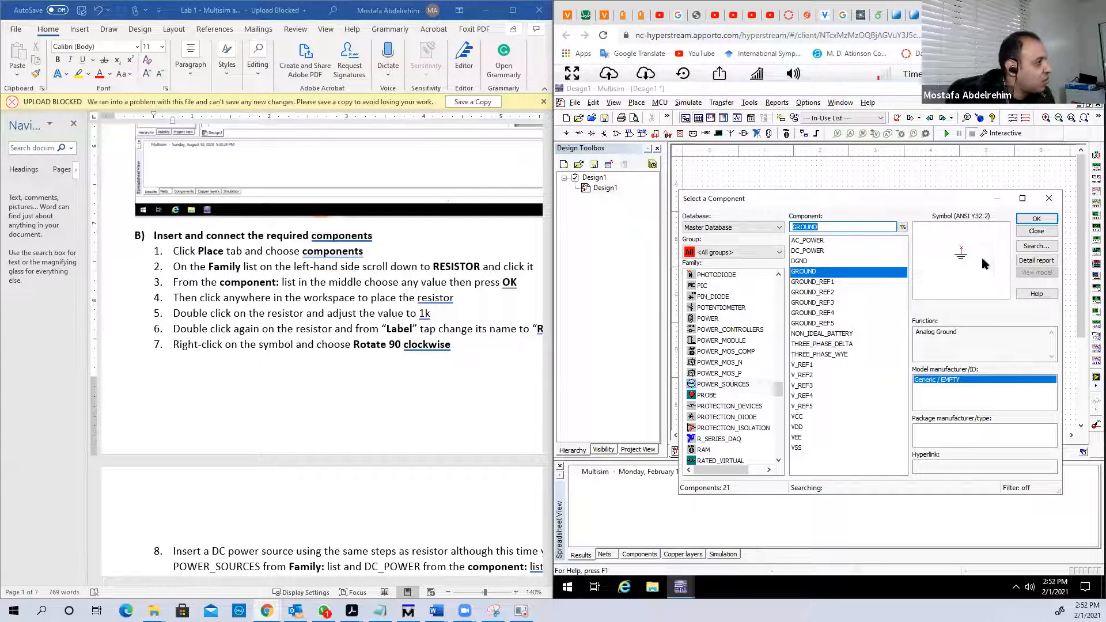
click(1036, 230)
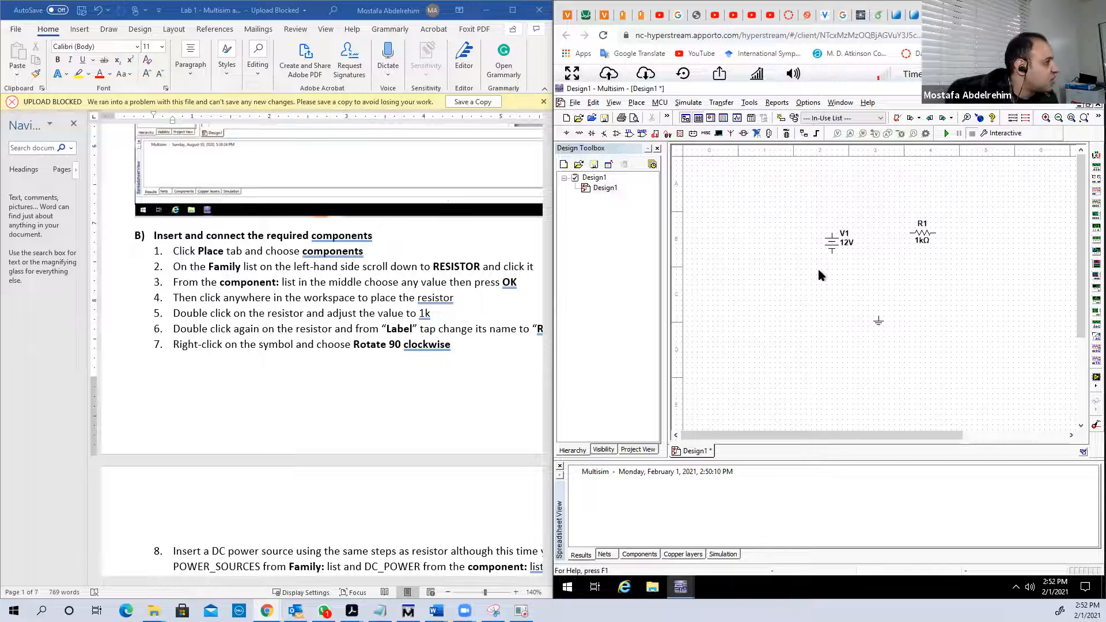
Rotate resistor R1 90° counter clockwise so that it stands vertically
right_click(916, 241)
click(916, 235)
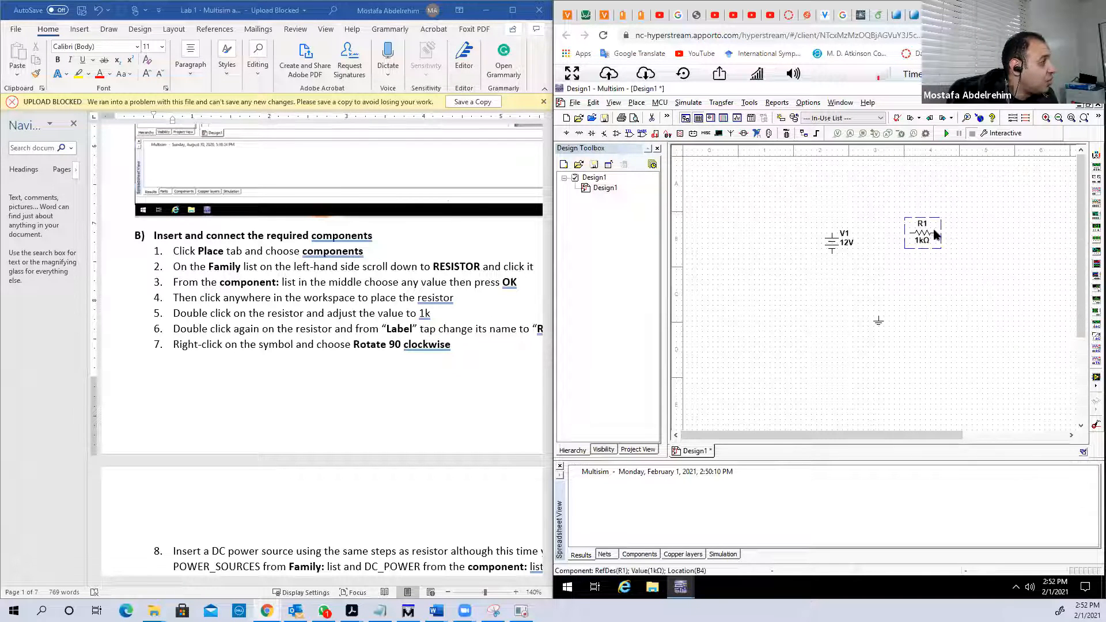
click(895, 242)
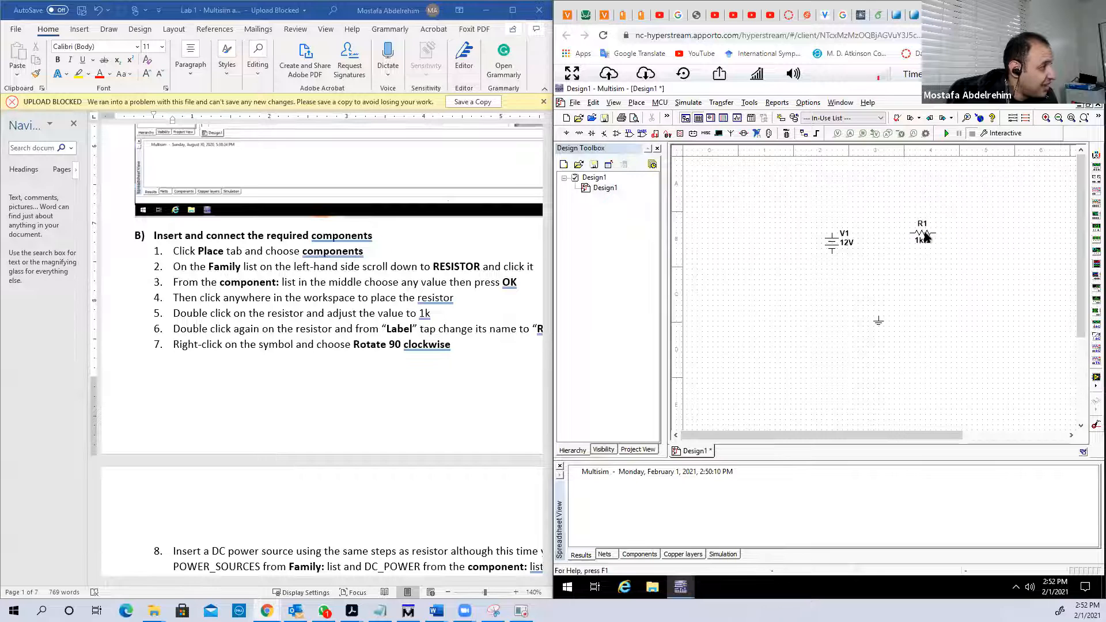
right_click(925, 237)
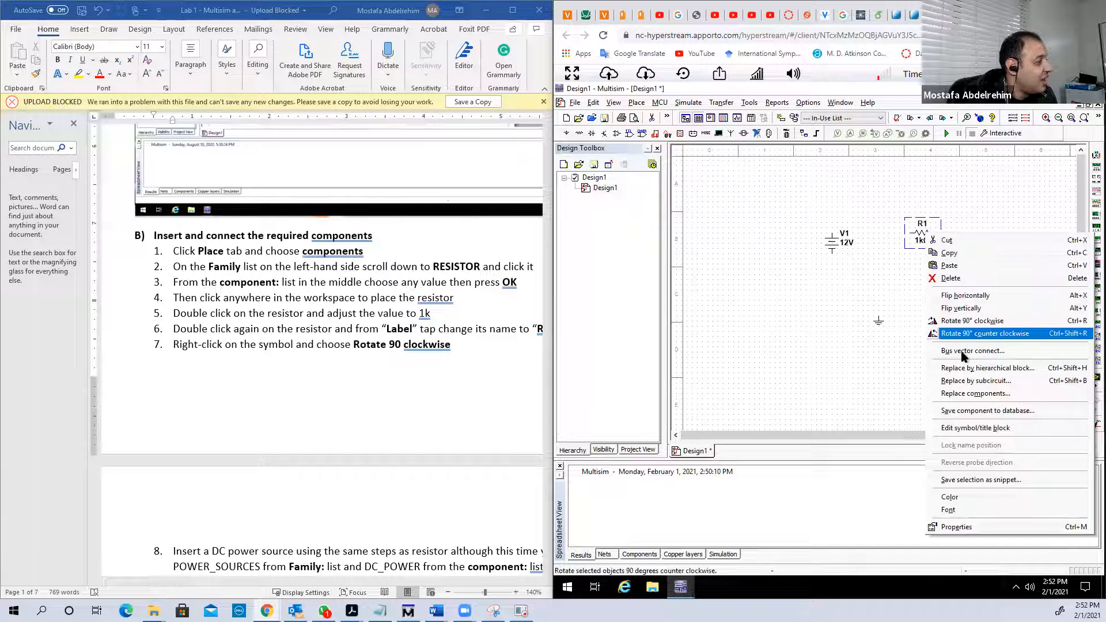
click(964, 333)
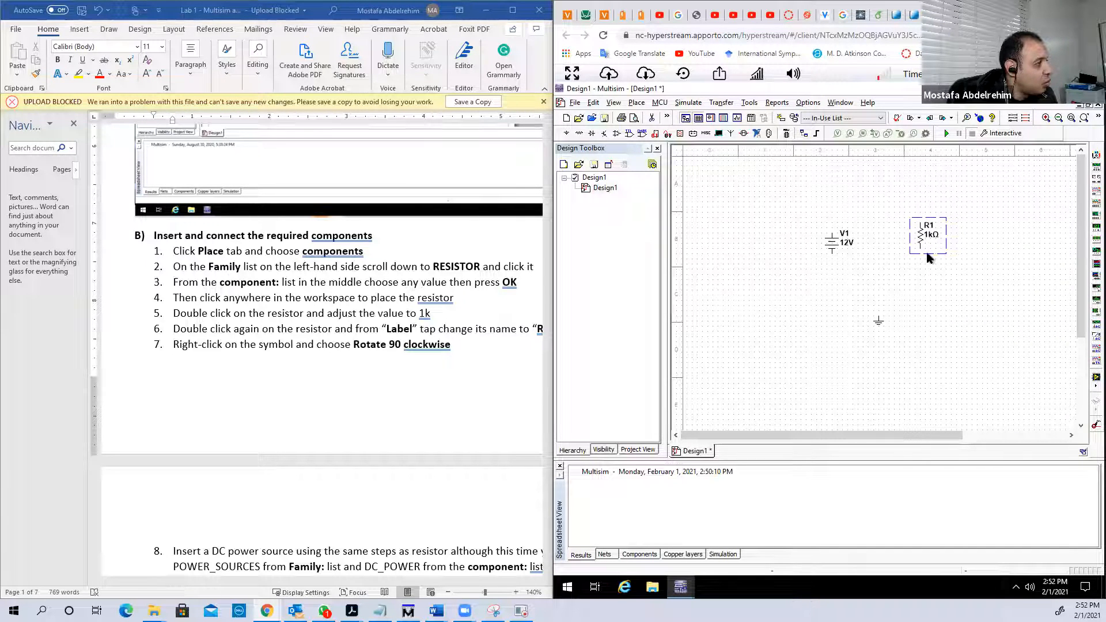
Wire source V1, resistor R1 and the ground into a closed loop, and raise the wire joining the source and resistor tops slightly
click(841, 281)
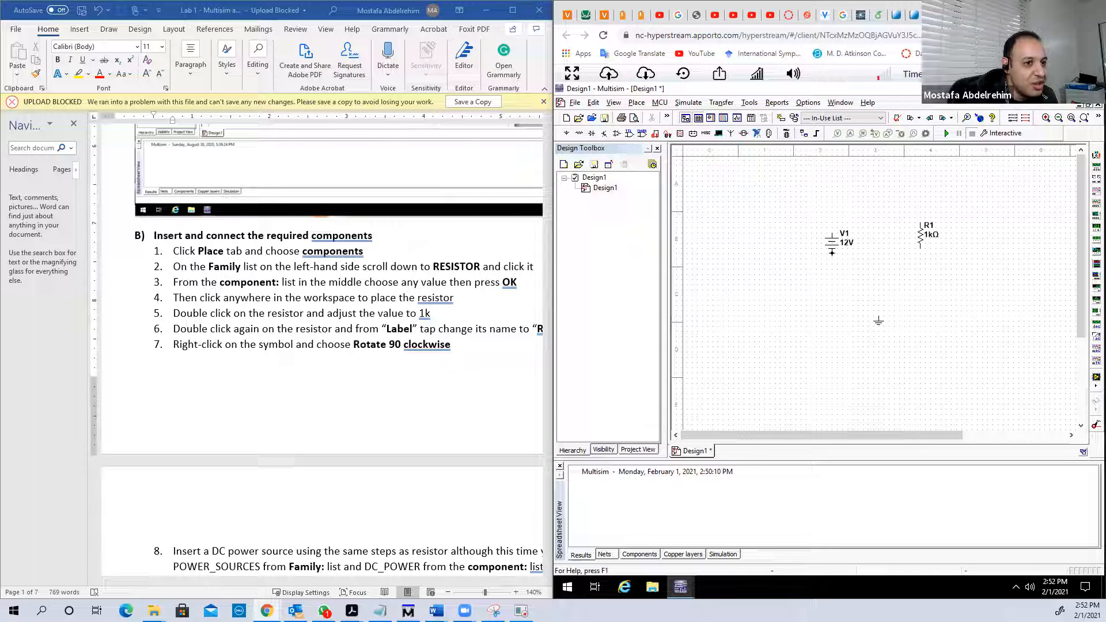
click(832, 259)
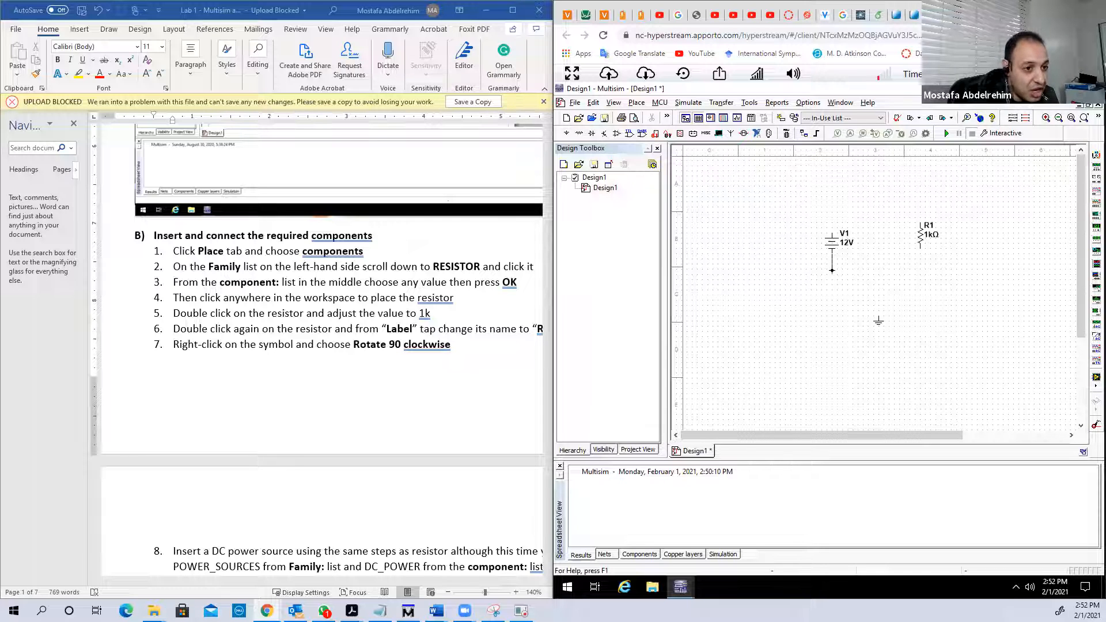
click(878, 317)
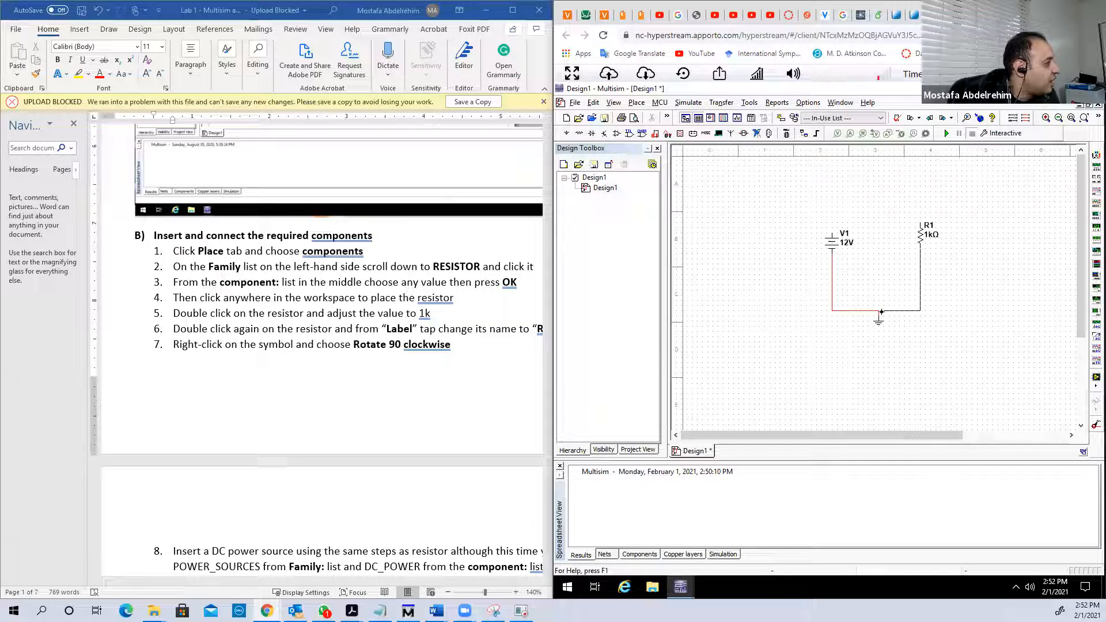
click(879, 312)
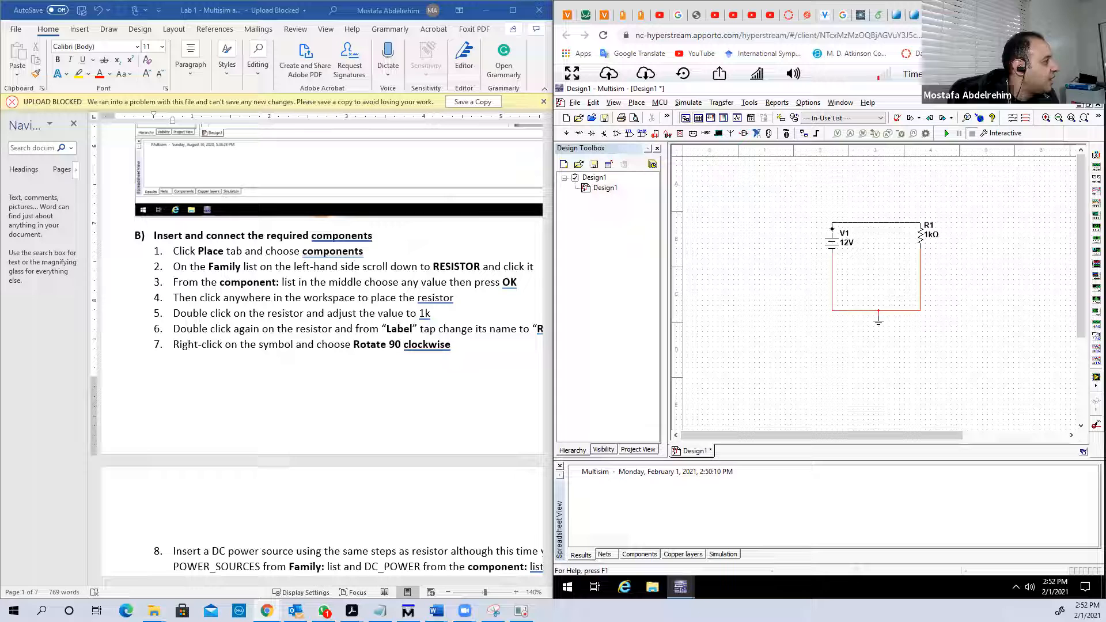
click(832, 231)
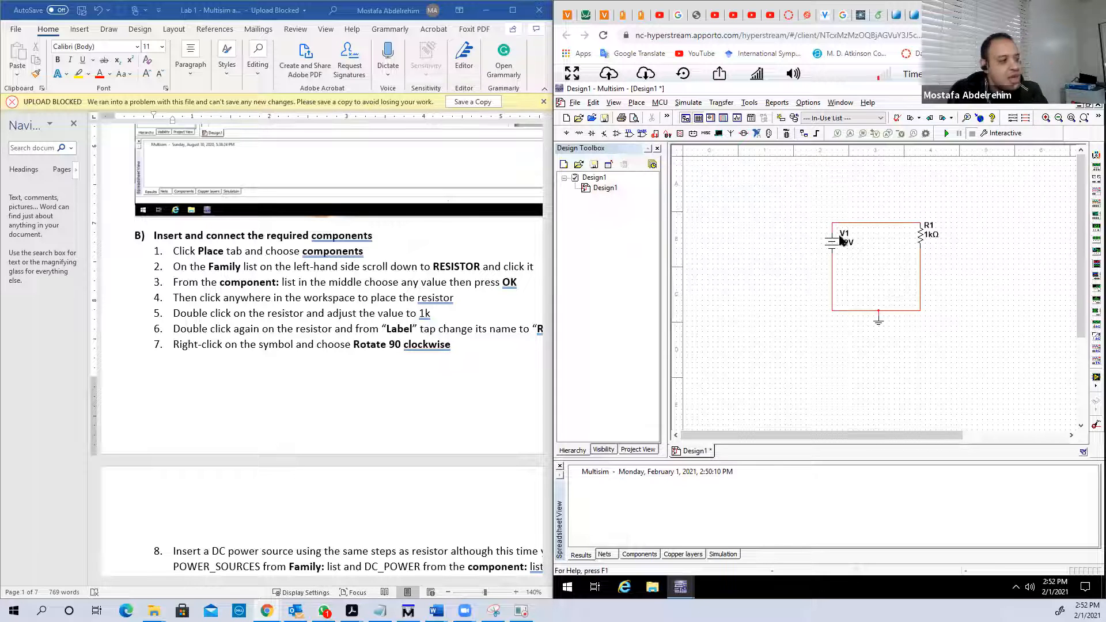
drag(873, 222, 874, 212)
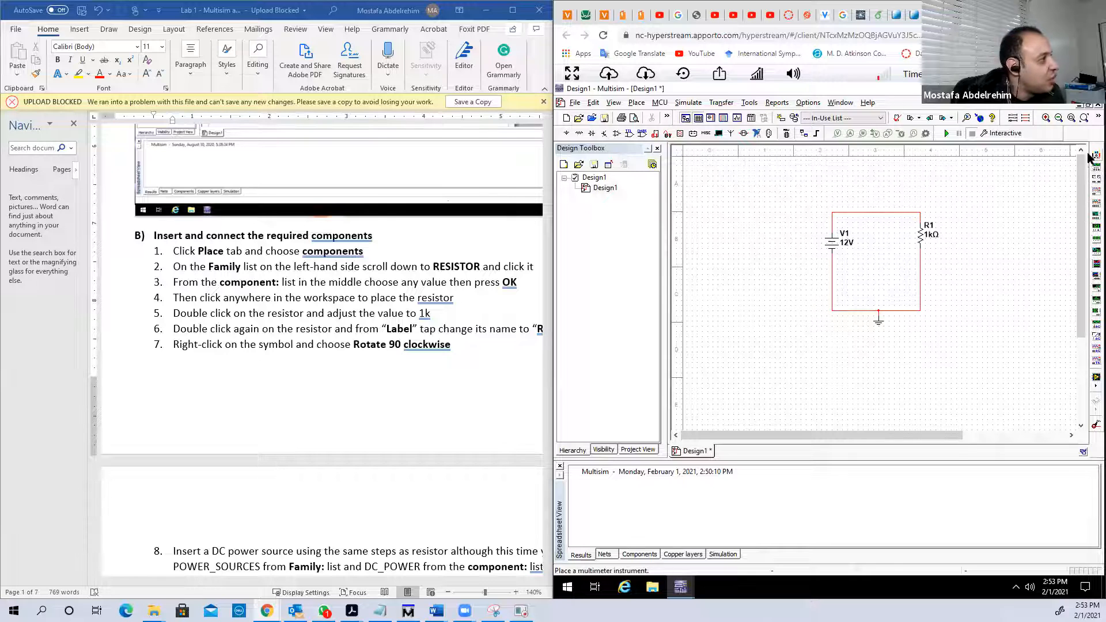
Place two multimeters in the schematic, one to the left of source V1 and one above the circuit's top wire
click(1089, 157)
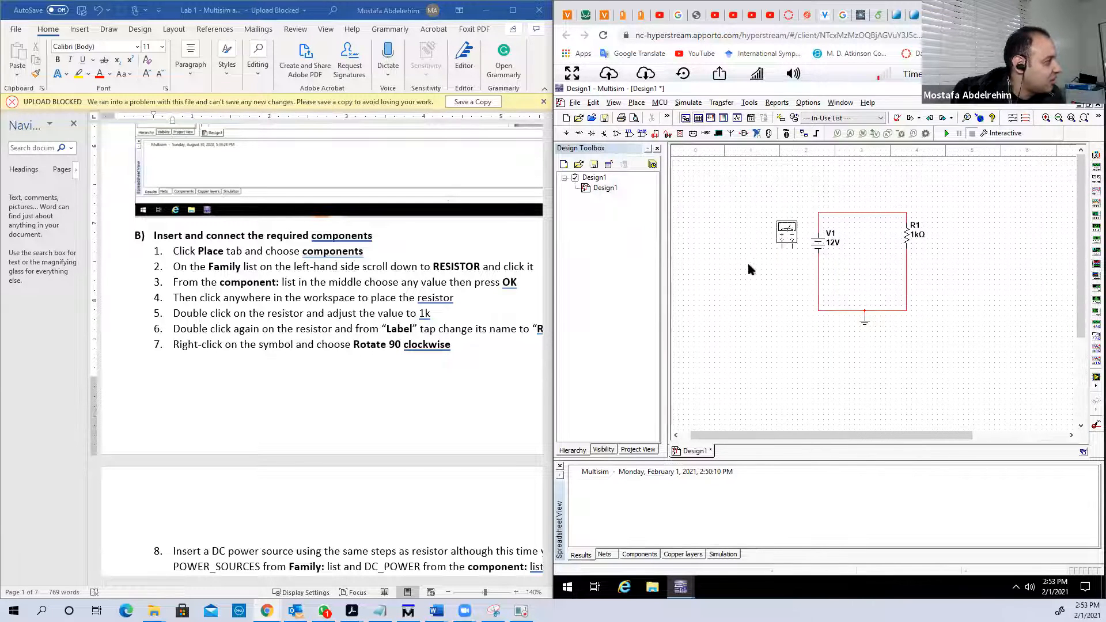
click(734, 270)
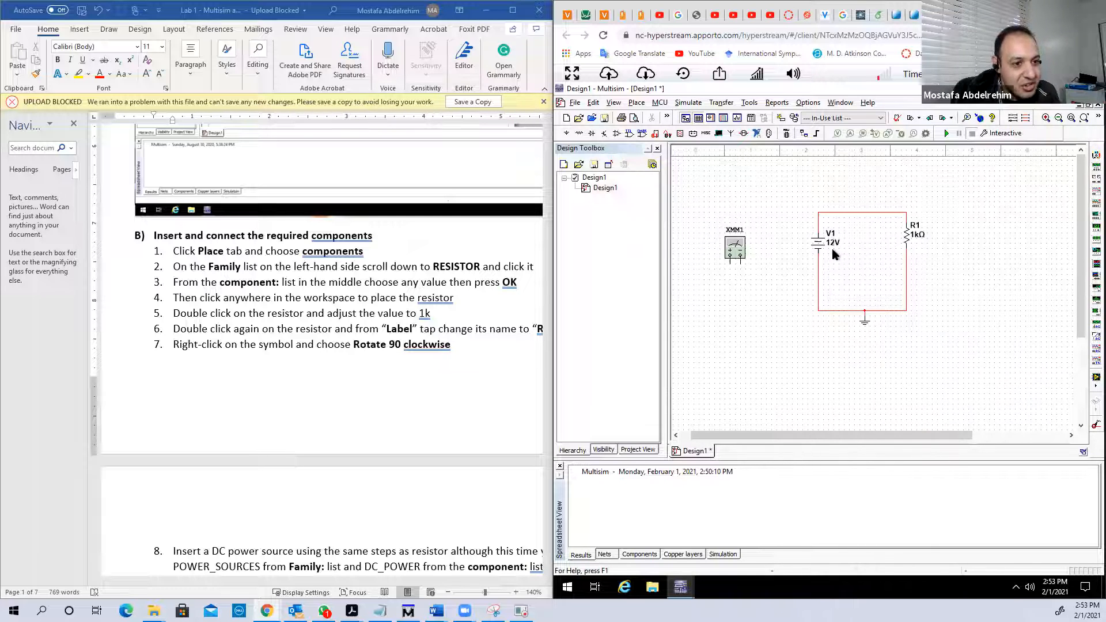
click(863, 213)
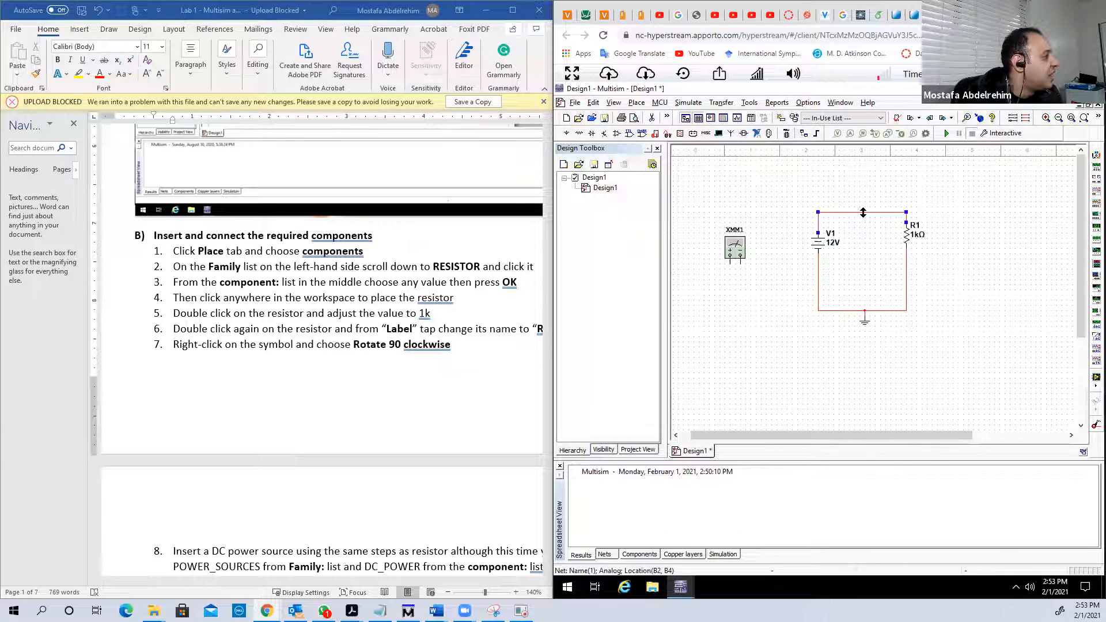
click(1095, 167)
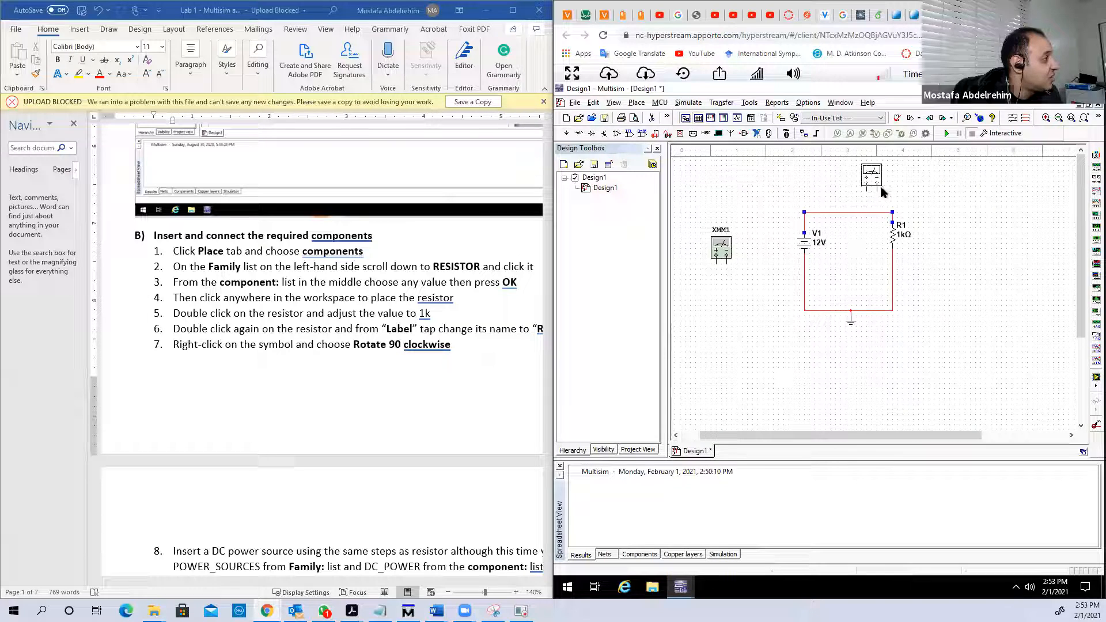
click(843, 192)
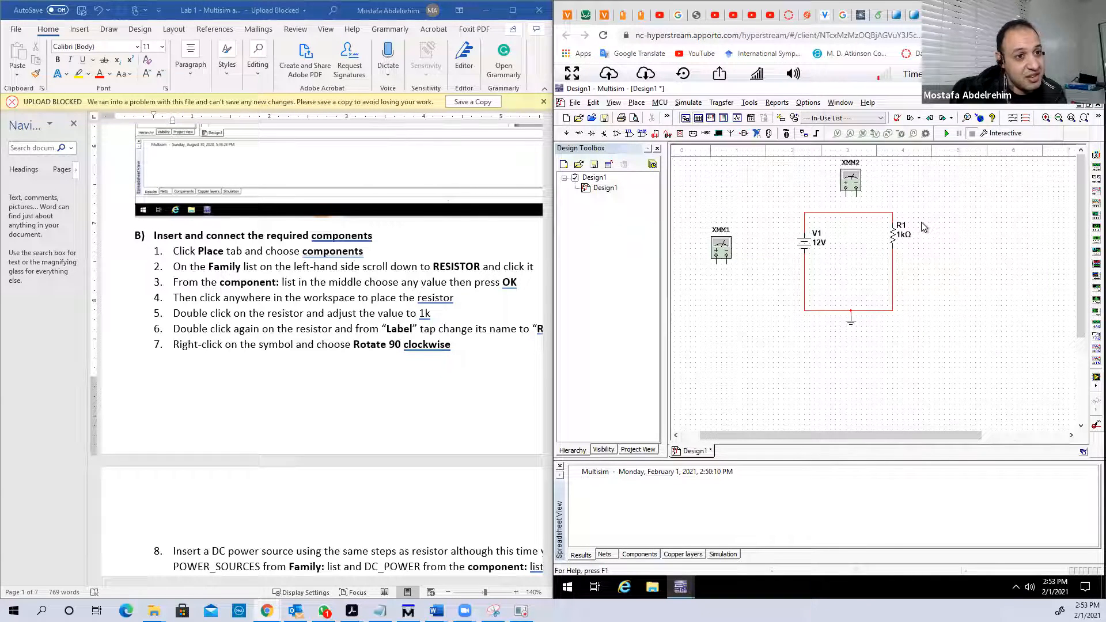
Replace the top wire with multimeter XMM2 in series, its negative terminal to R1 and positive to V1, and level the wires
click(875, 212)
key(Delete)
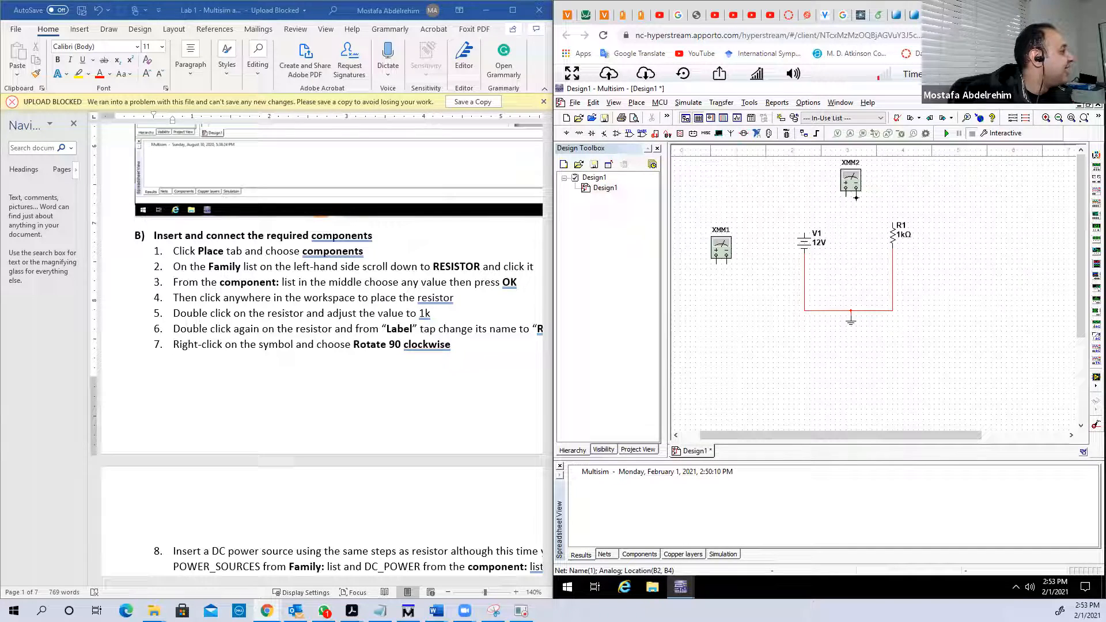
click(892, 219)
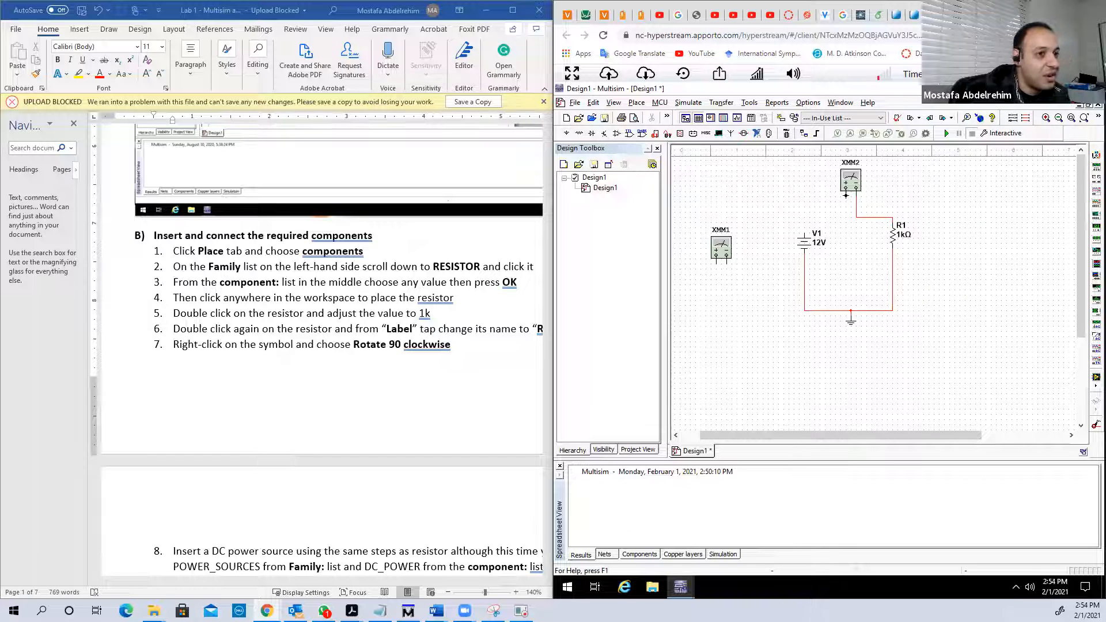
click(846, 189)
click(805, 230)
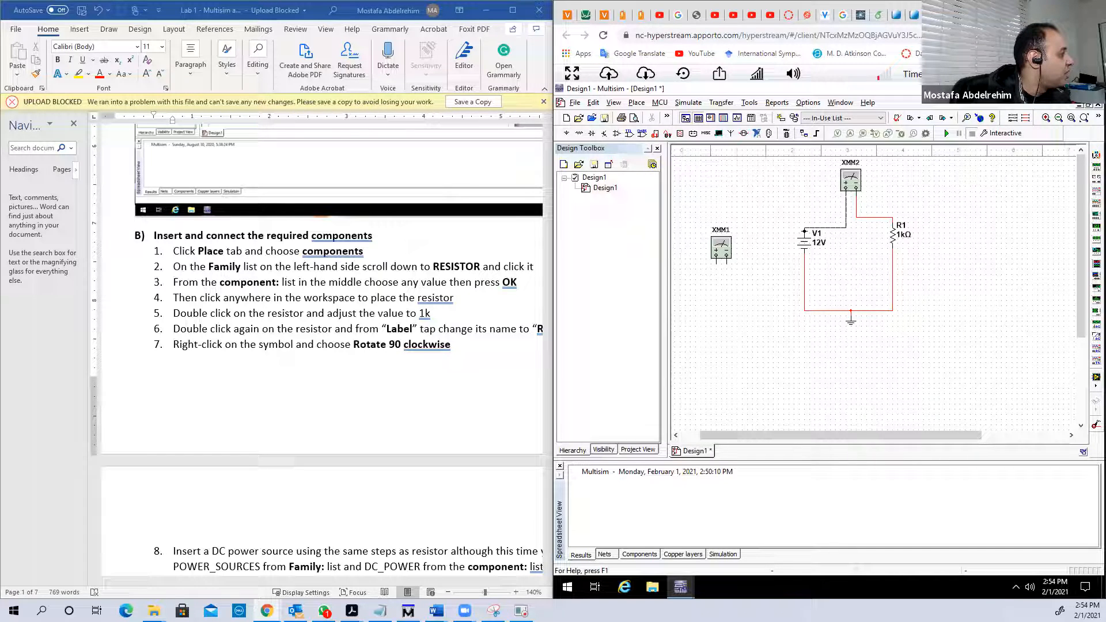
drag(833, 228, 831, 217)
click(842, 230)
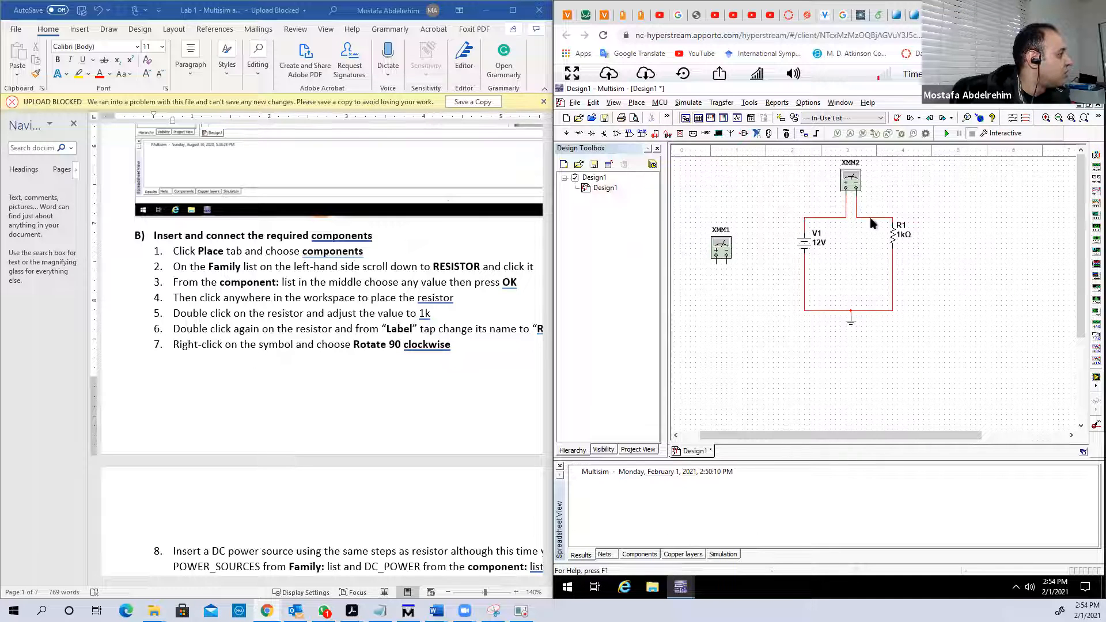
Move resistor R1 and source V1 slightly down, and straighten the wires joining them to XMM2
drag(895, 239, 872, 217)
click(804, 245)
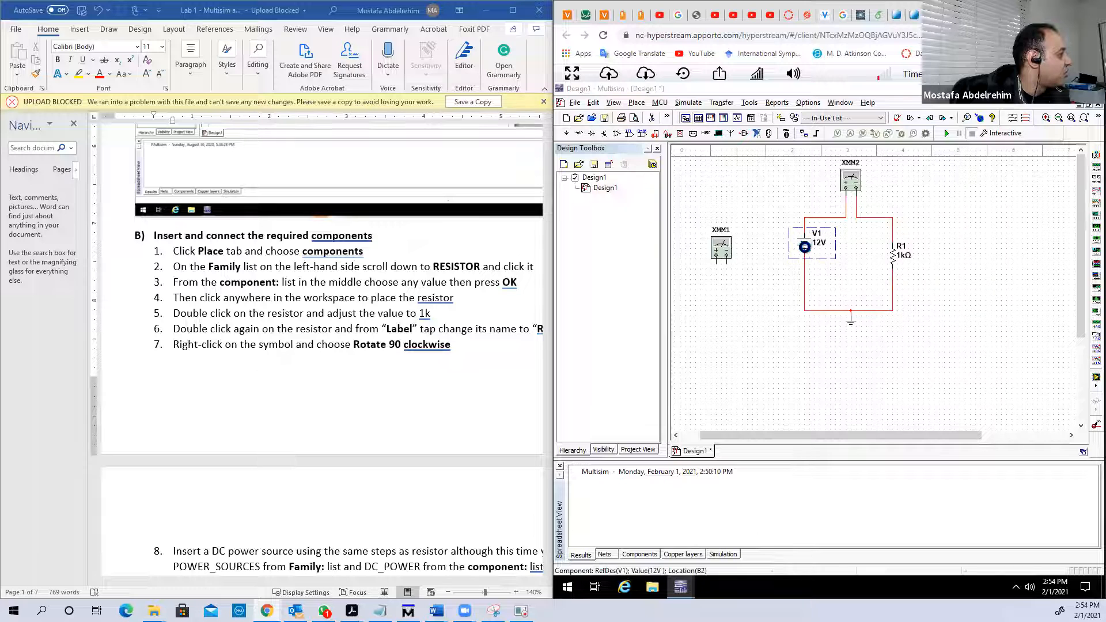
double_click(805, 246)
click(928, 195)
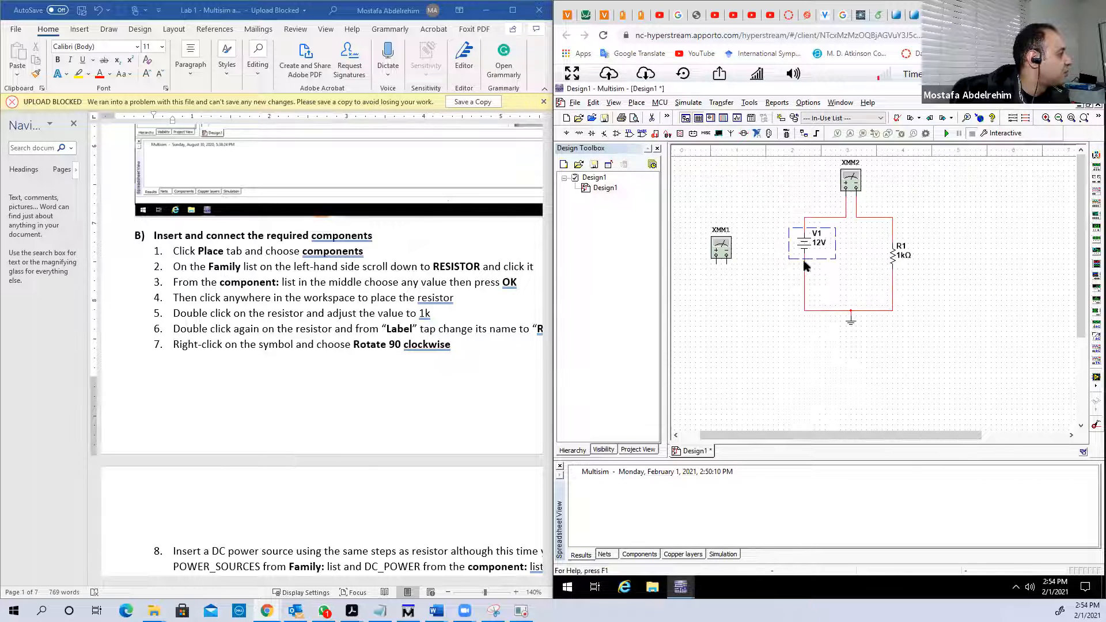
drag(804, 247, 829, 217)
click(827, 248)
click(851, 258)
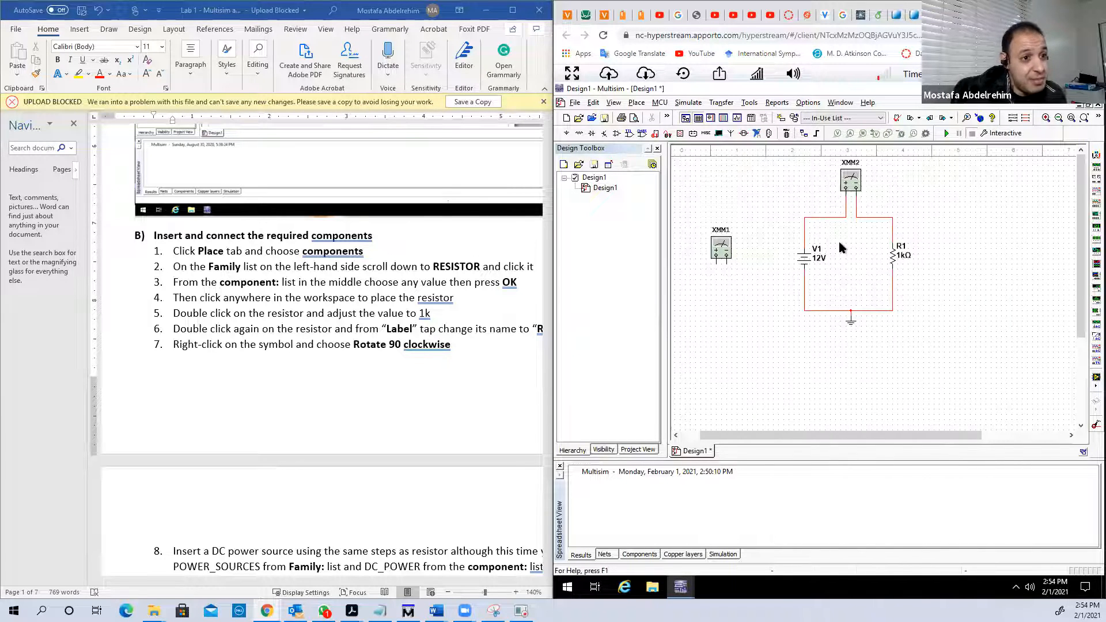
Rename DC source V1 as Vin and set its voltage to 3 V, as the lab handout specifies
double_click(803, 260)
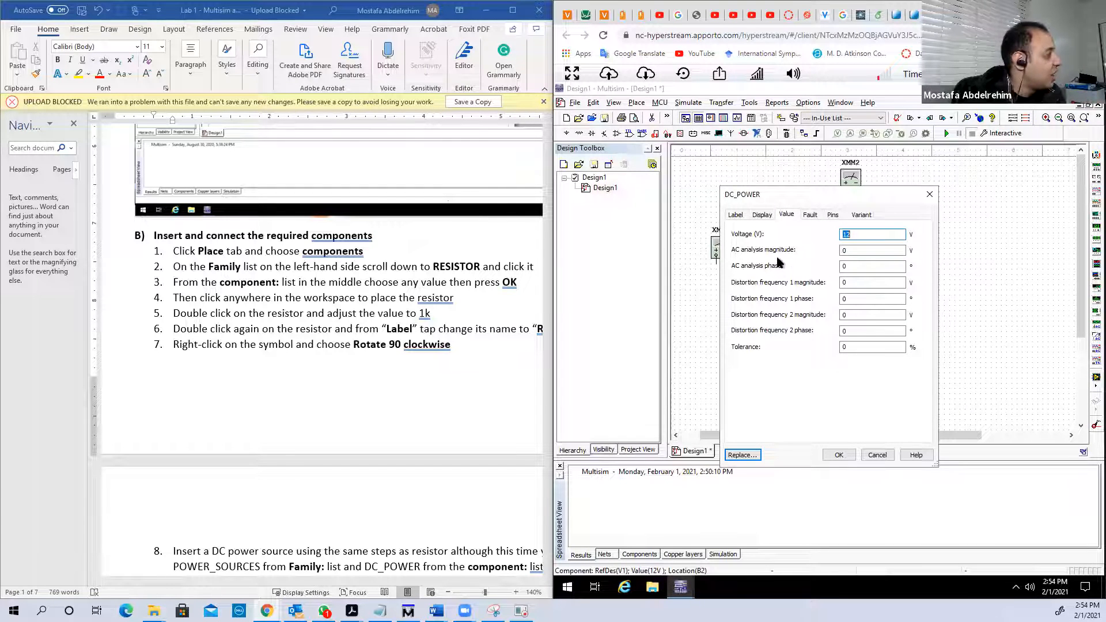
click(736, 214)
click(765, 246)
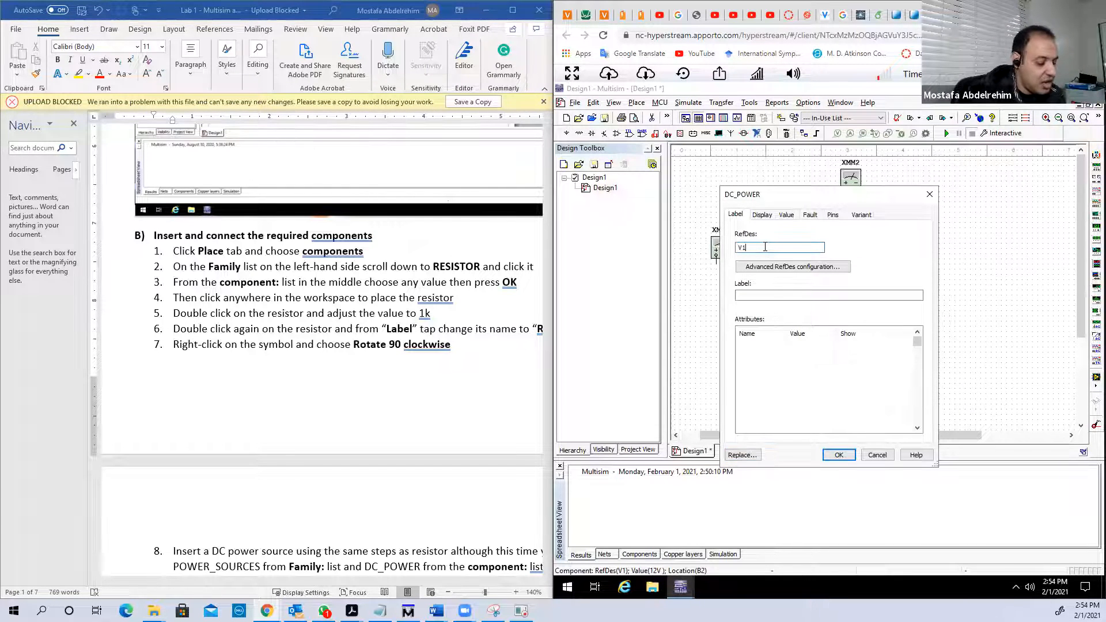
key(BackSpace)
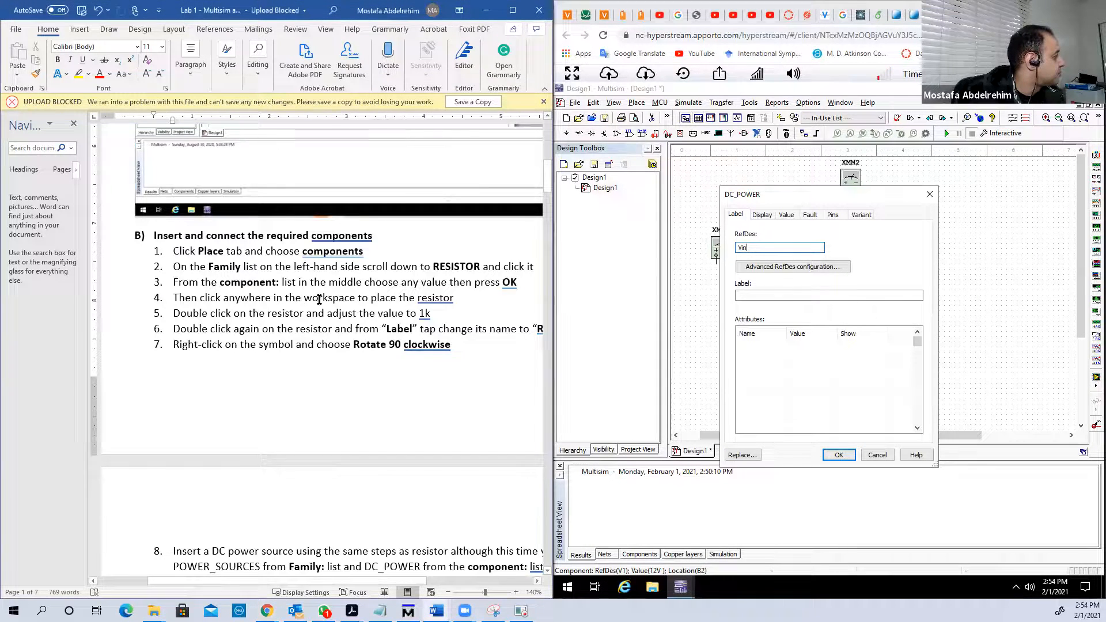
scroll(270, 303, down, 6)
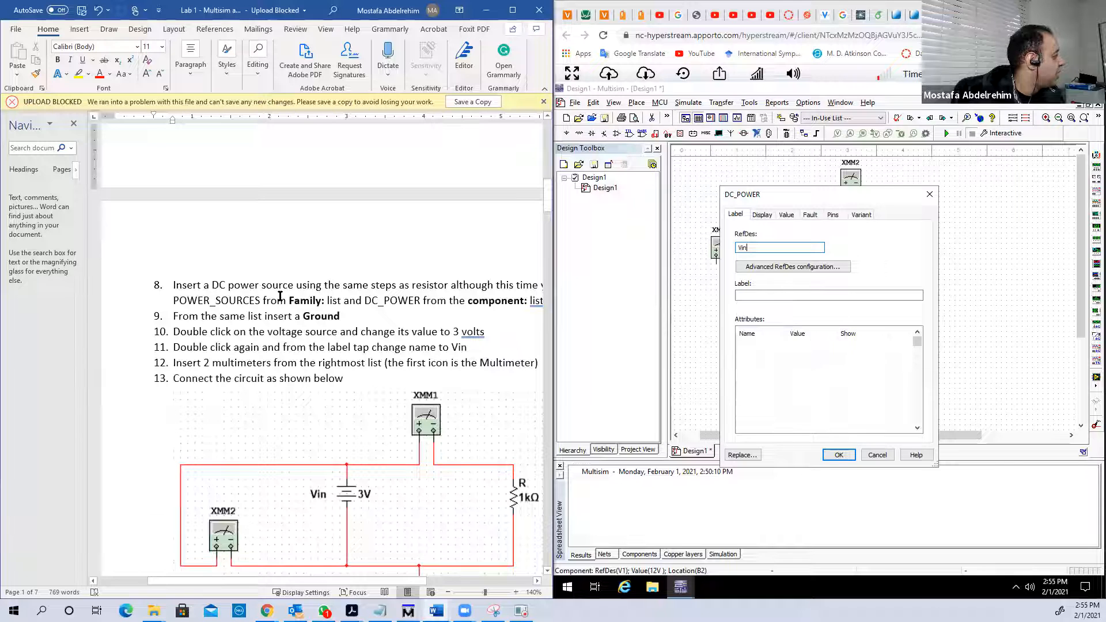
scroll(296, 422, down, 2)
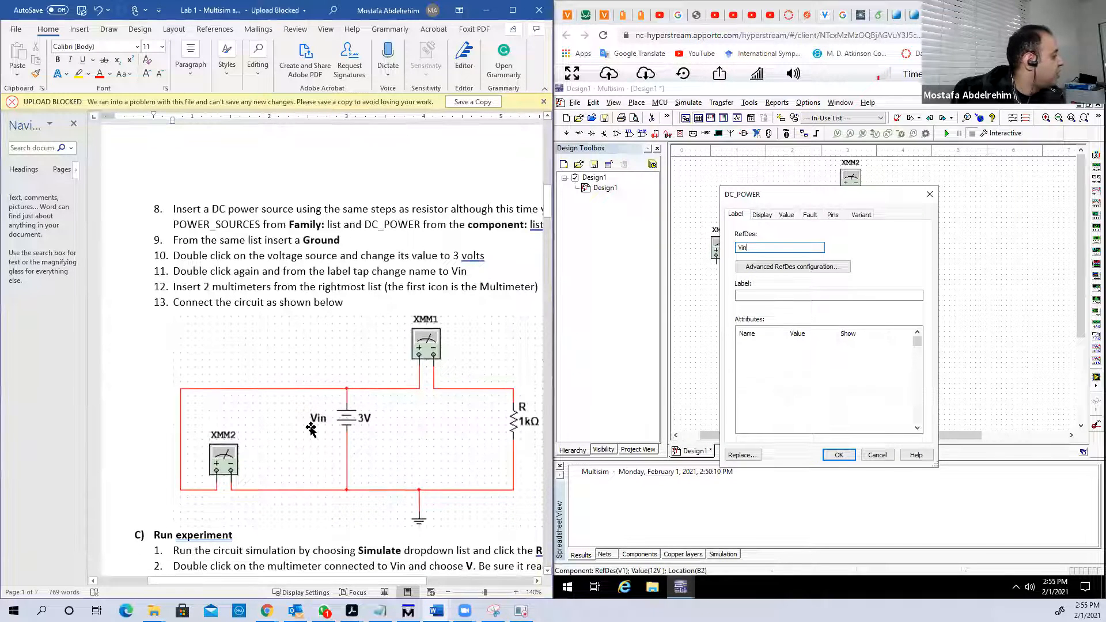
click(786, 215)
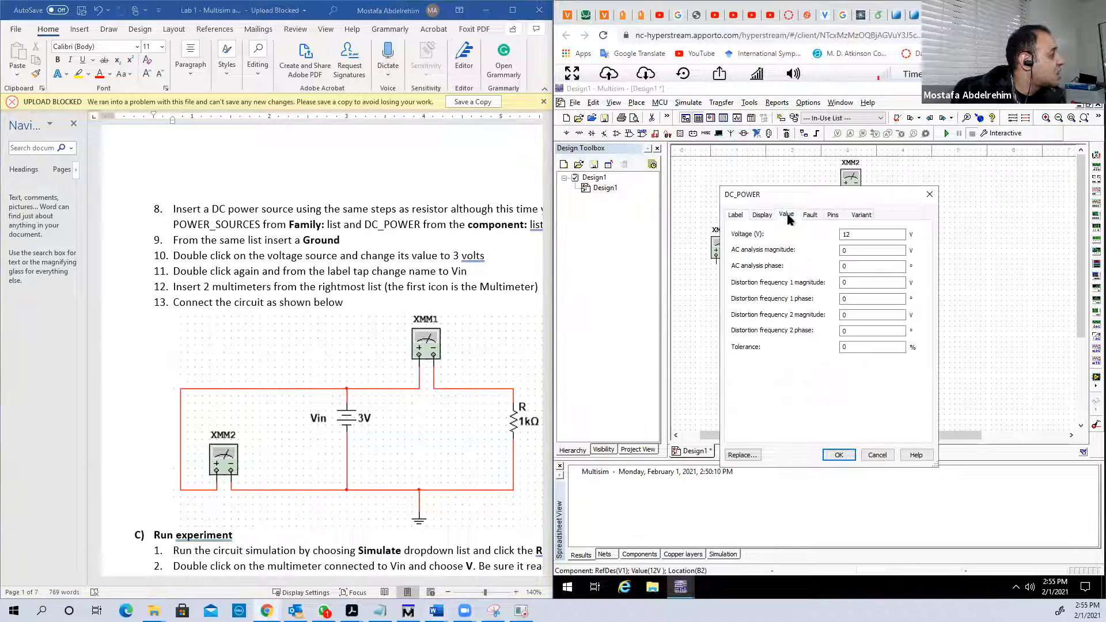
double_click(843, 233)
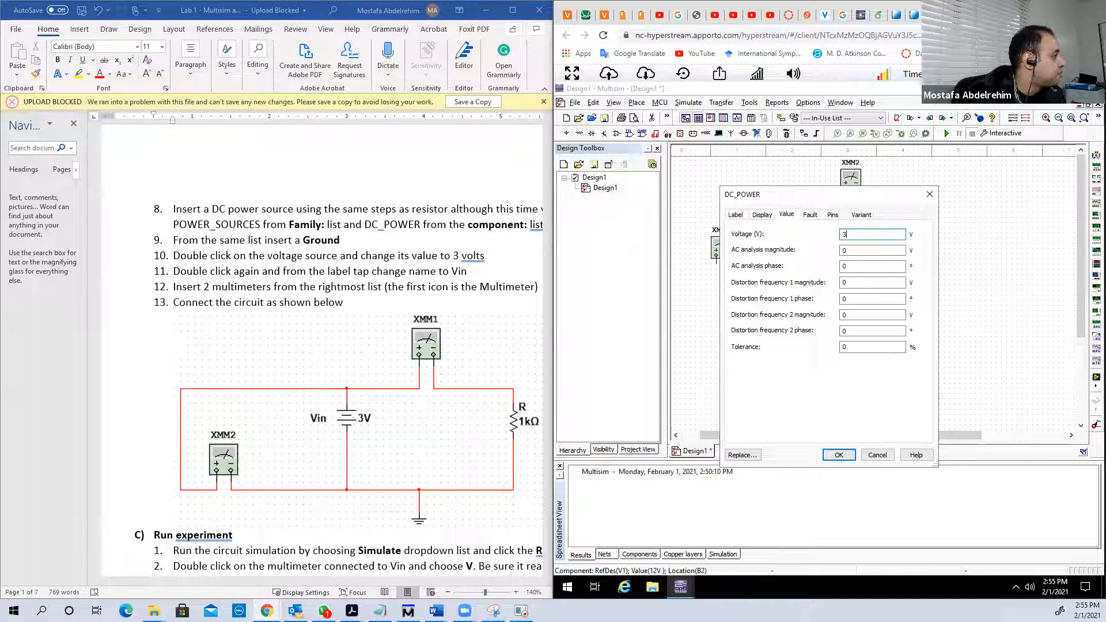
click(836, 455)
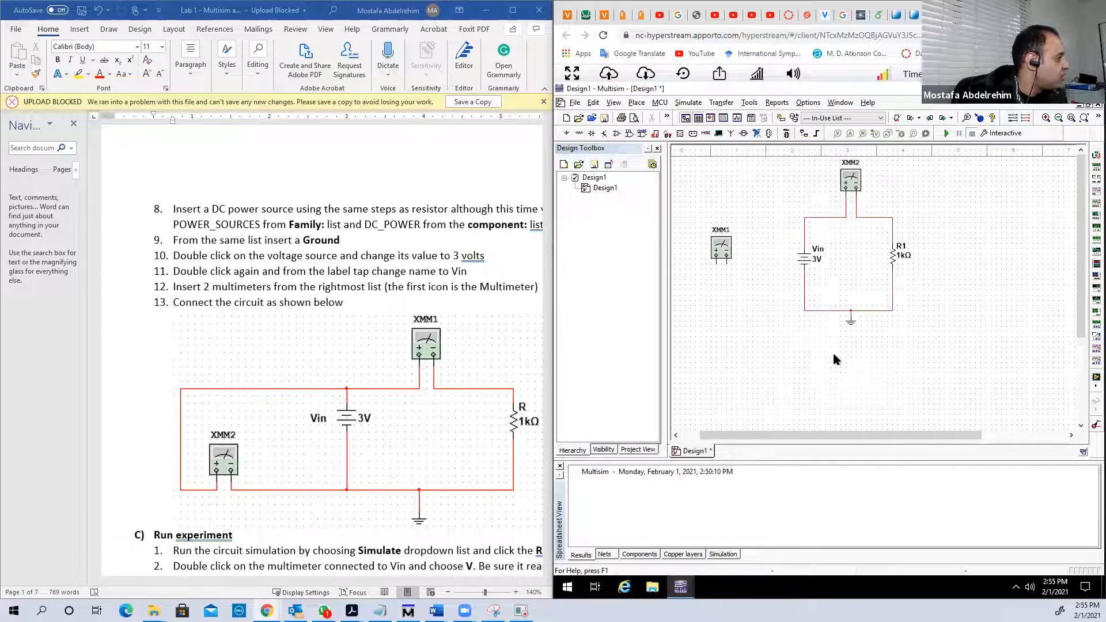
Rename resistor R1 as R
double_click(901, 249)
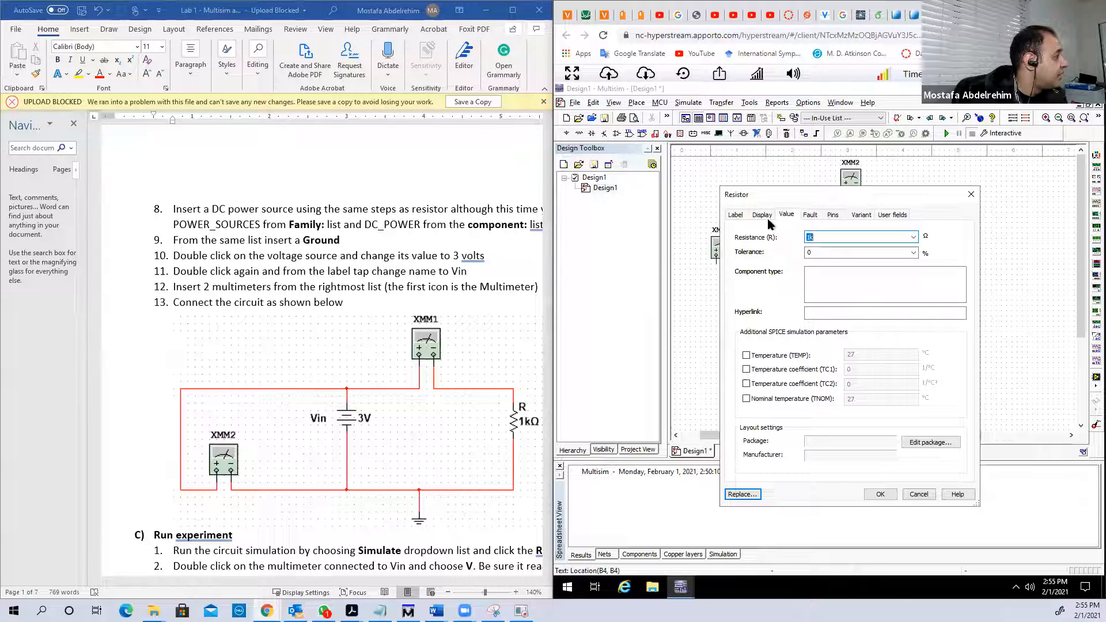
click(735, 215)
click(749, 248)
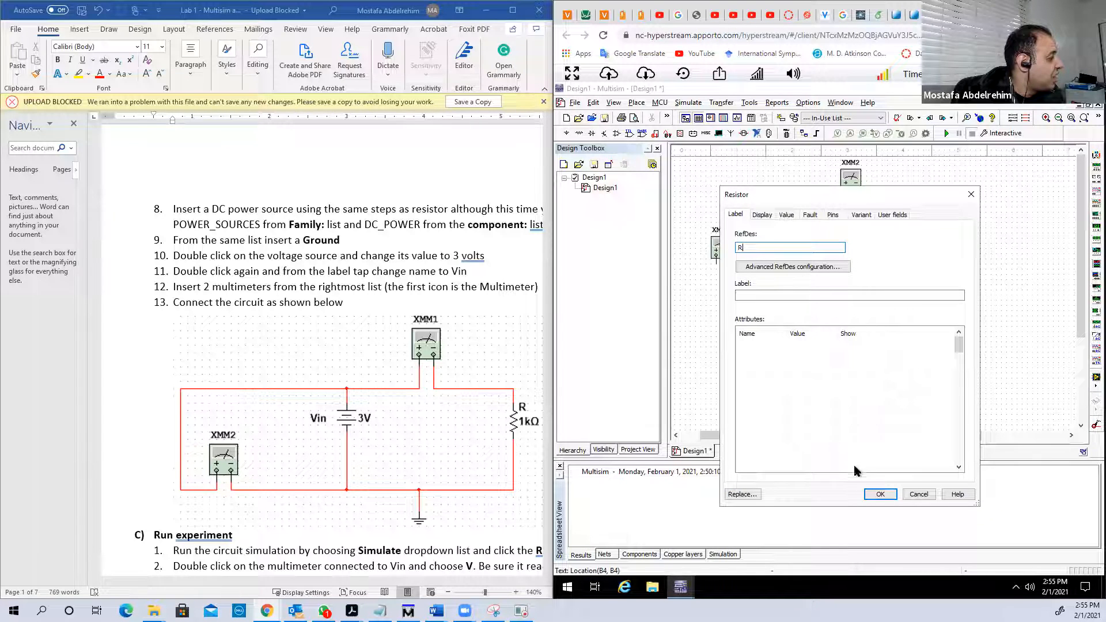
click(873, 494)
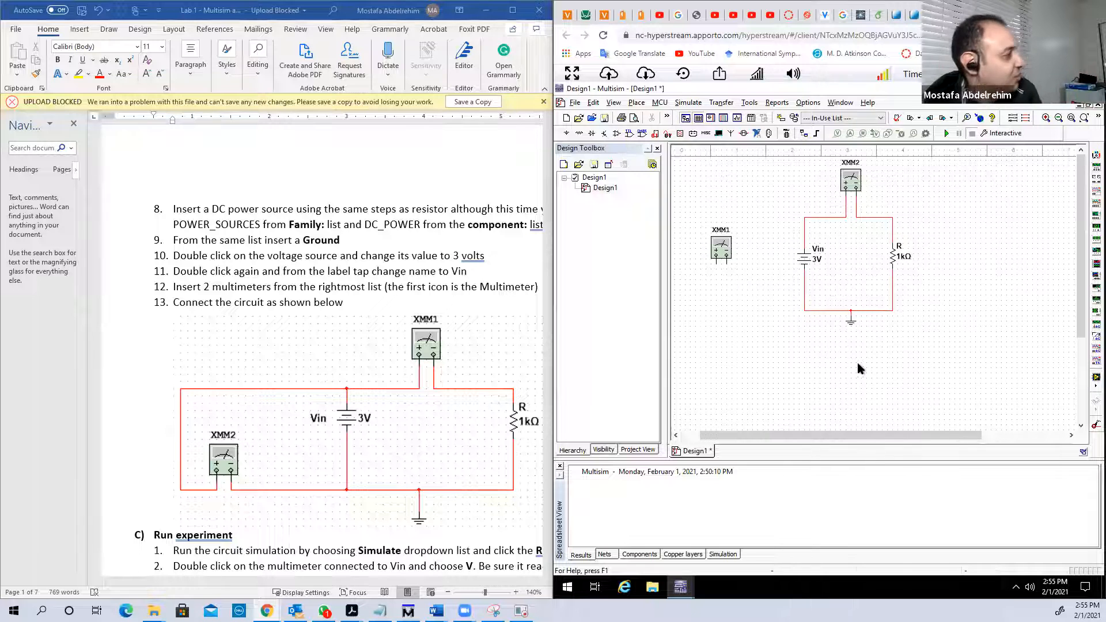
Move multimeter XMM1 closer to Vin and wire it in parallel, negative terminal to the bottom wire and positive to the node above Vin
drag(724, 248, 747, 270)
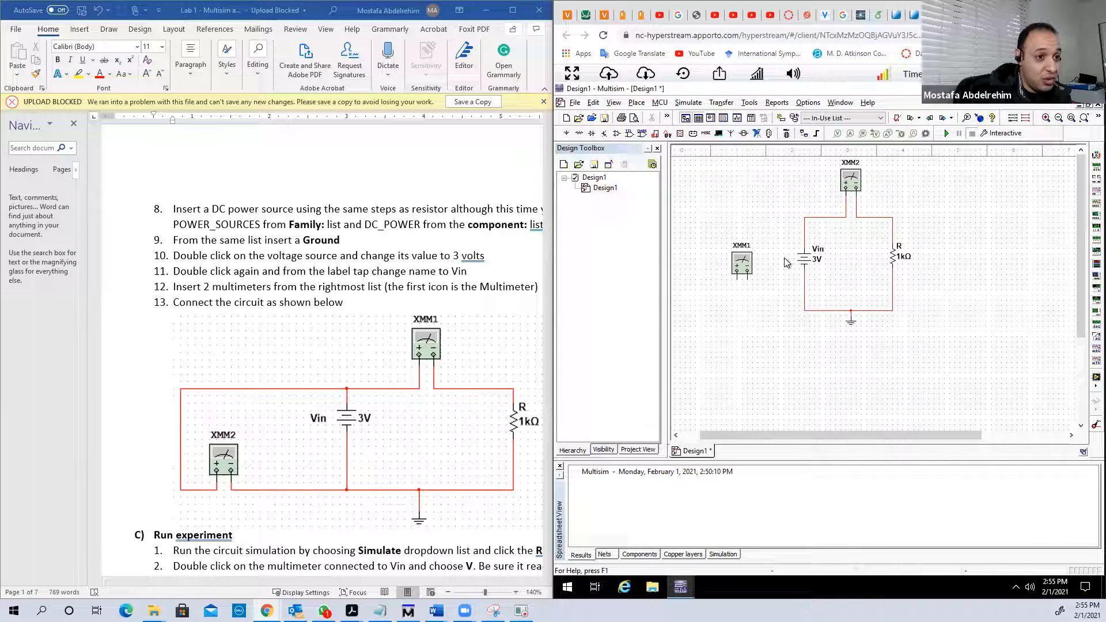
click(747, 277)
click(804, 309)
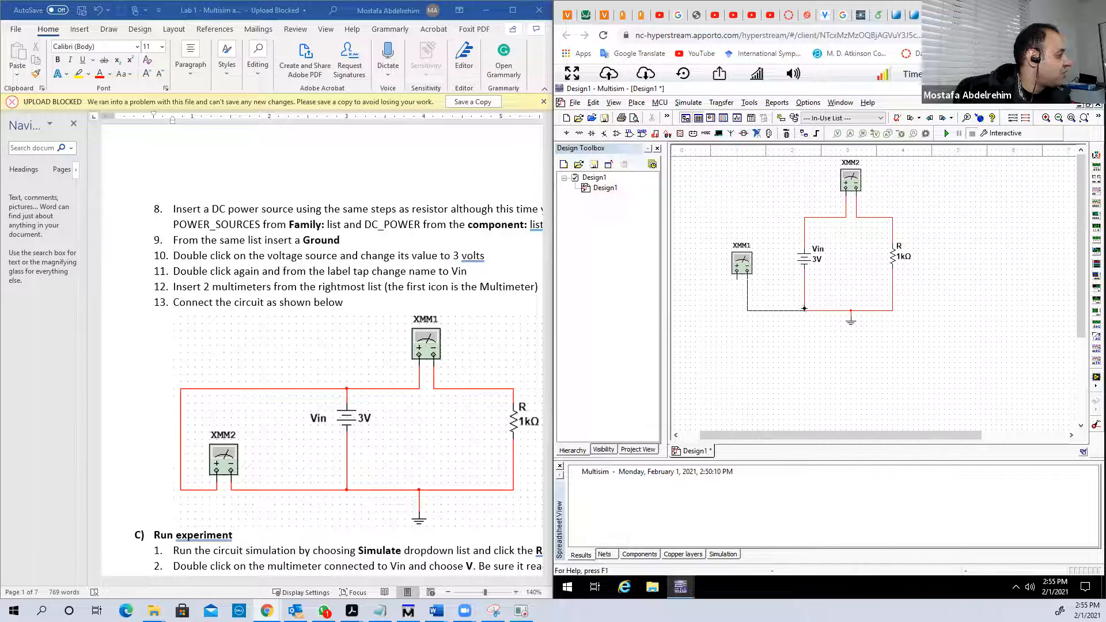
click(736, 278)
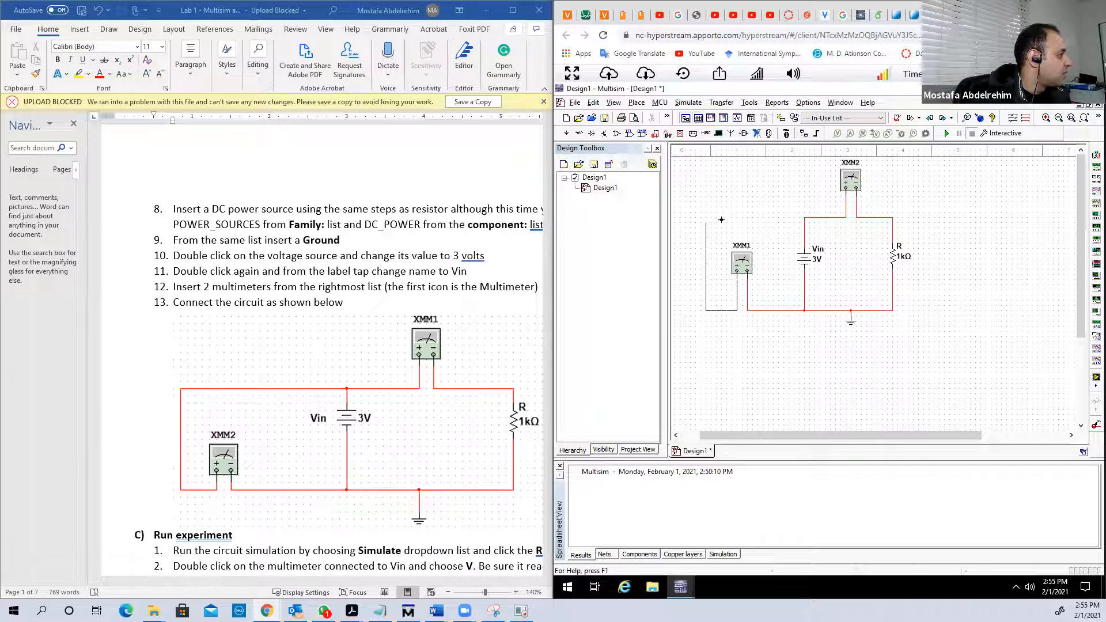
click(803, 217)
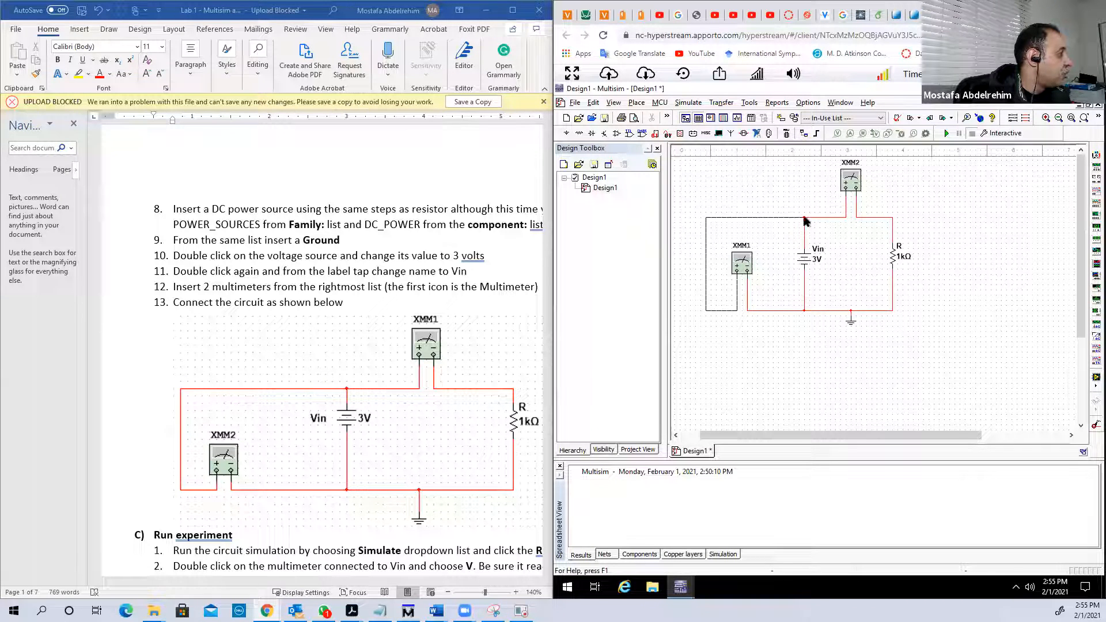
Move multimeter XMM1 down near the bottom wire and adjust its positive lead's wire segments to tidy the loop
drag(742, 262, 710, 245)
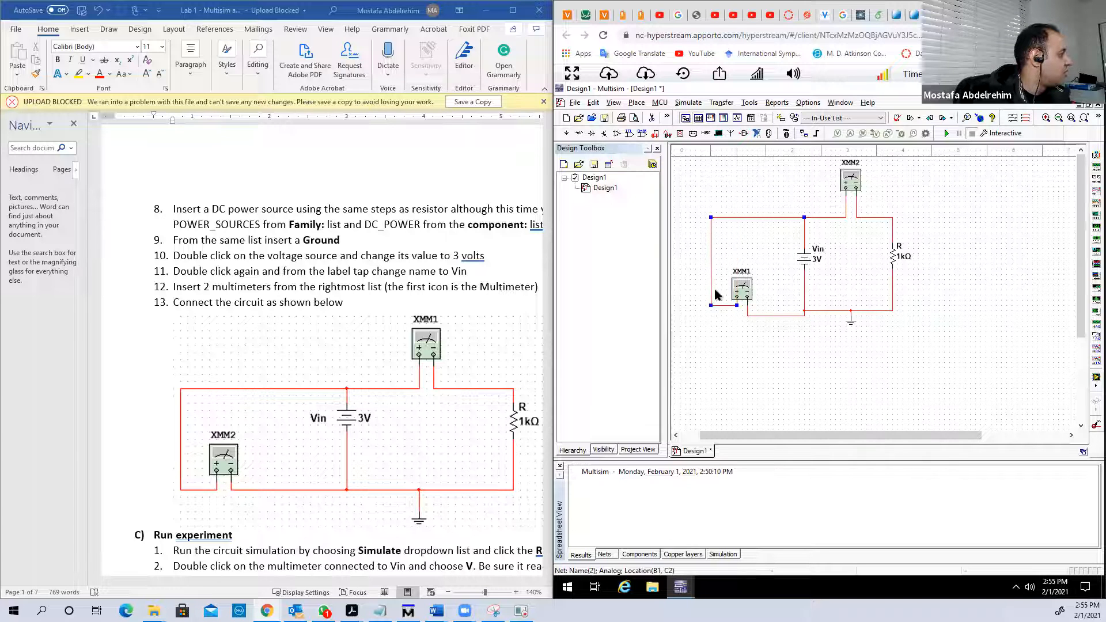
drag(719, 305, 720, 316)
click(734, 331)
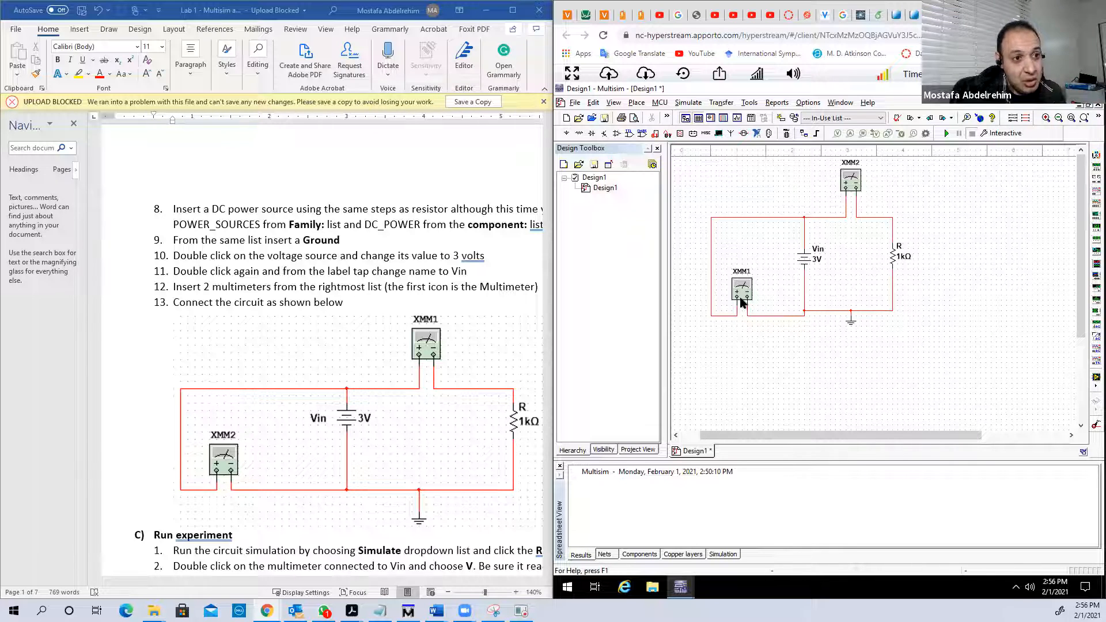
Set multimeter XMM2 to measure DC current (A) and place its readout beside the circuit, clear of the wiring
double_click(847, 186)
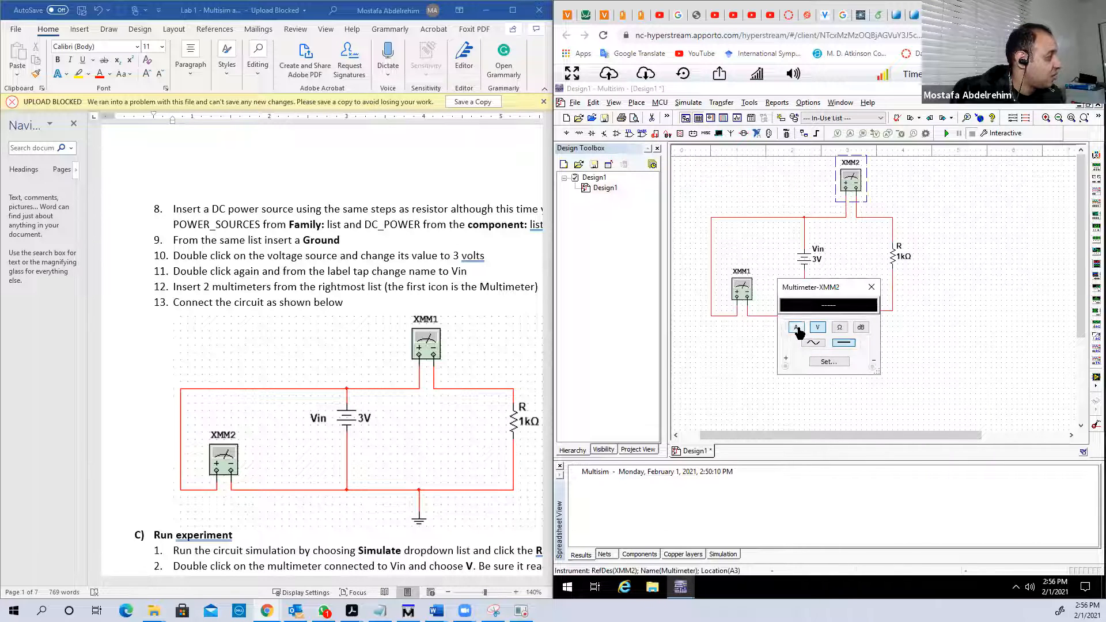
drag(814, 292, 992, 173)
click(842, 343)
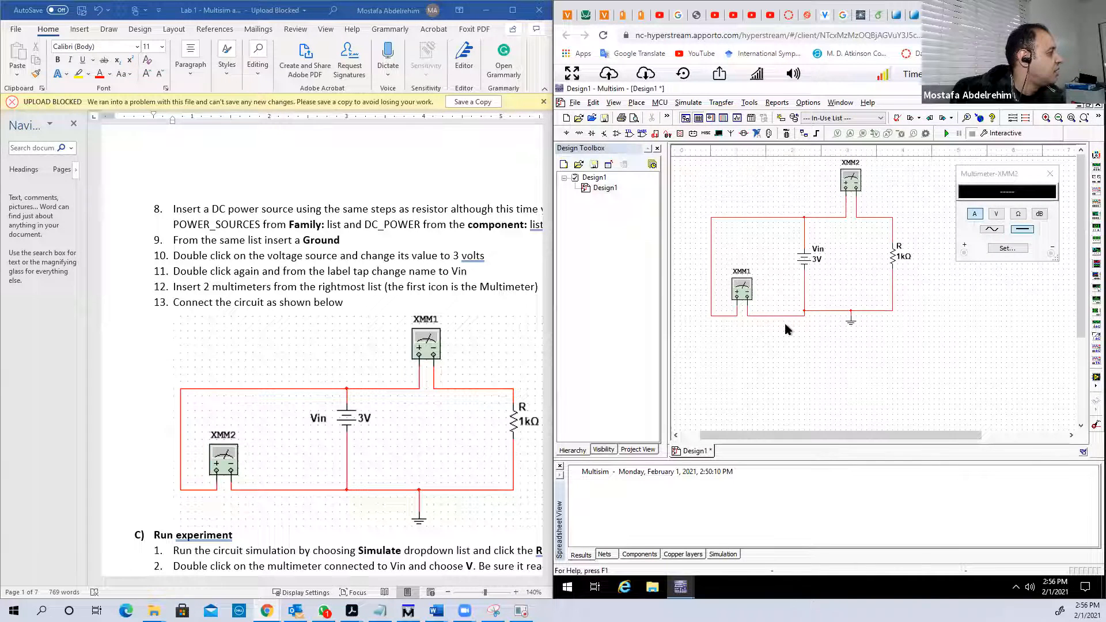
Set multimeter XMM1 to measure DC voltage (V) and place its readout below the circuit
double_click(743, 290)
click(817, 327)
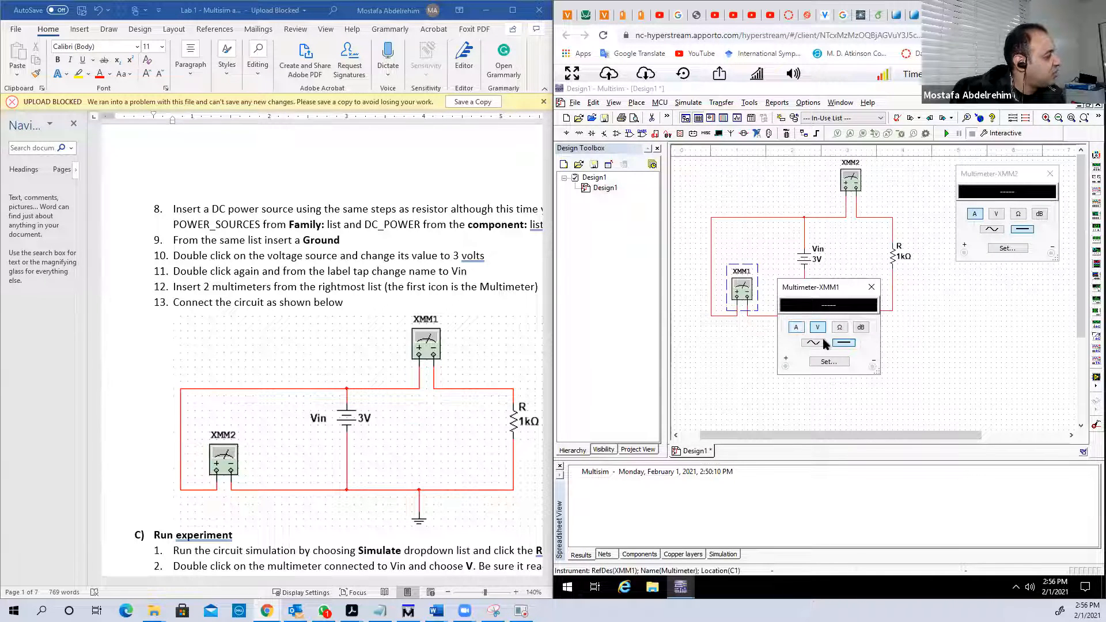
drag(841, 290, 760, 340)
click(851, 369)
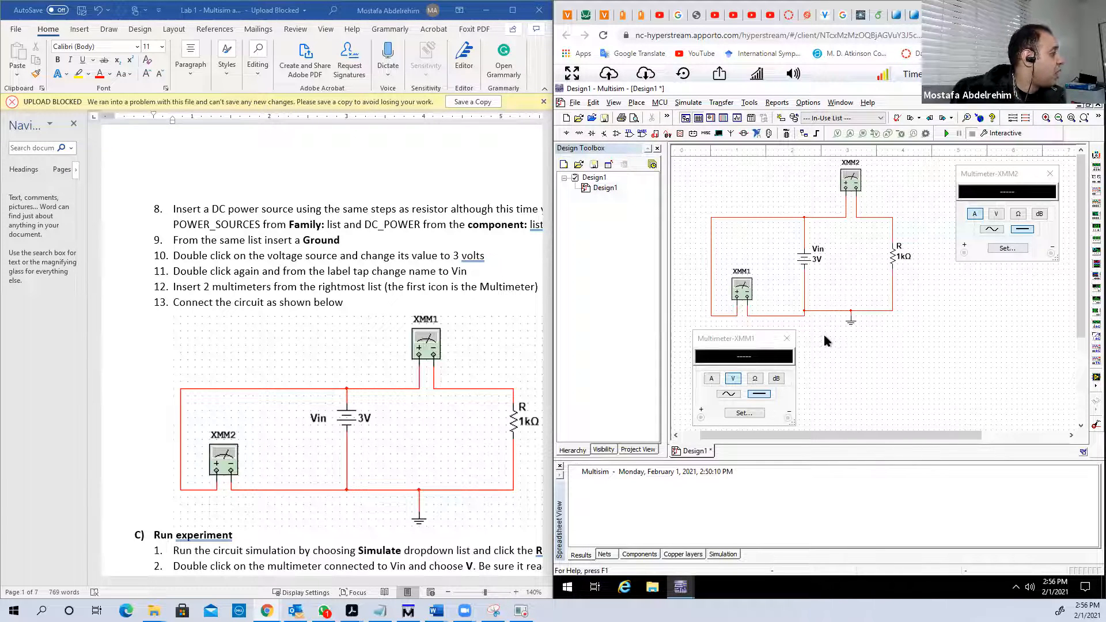
Move multimeter XMM1 up and away from Vin, then lower its positive lead's horizontal segment level with the bottom wire
drag(751, 292, 706, 236)
click(773, 301)
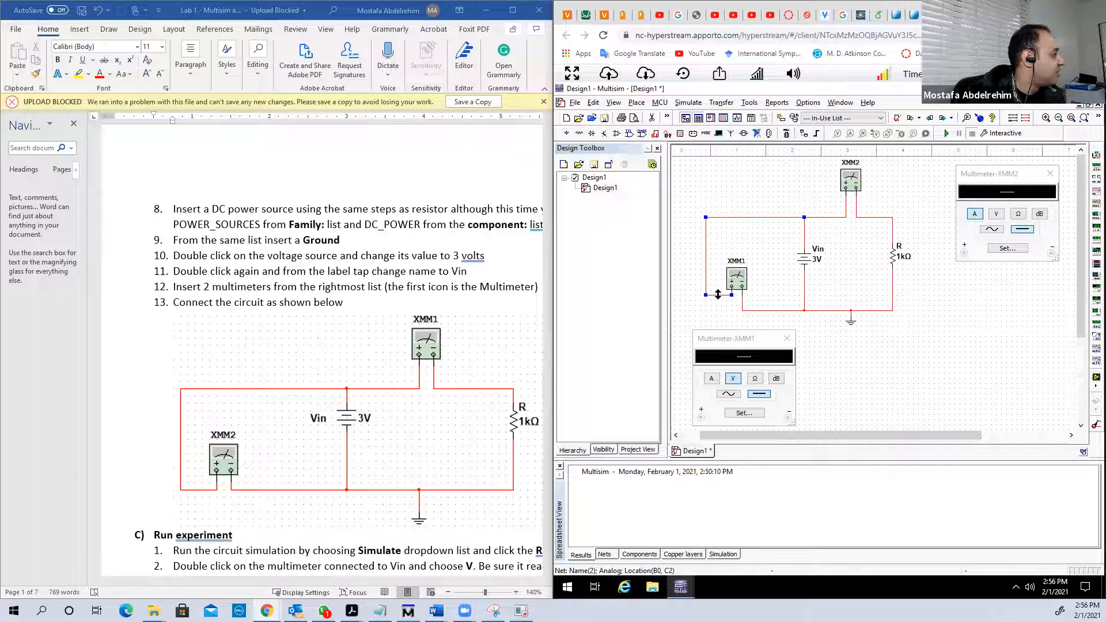
drag(716, 305, 716, 311)
click(820, 361)
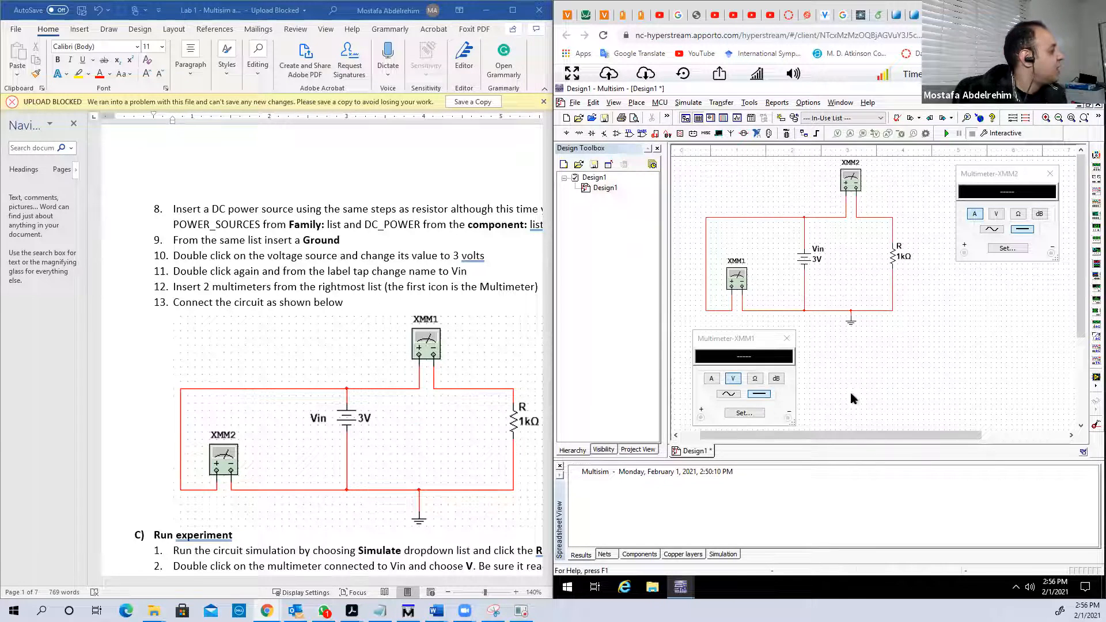
Bring the handout's Run experiment section into view and run the circuit simulation
scroll(323, 277, down, 3)
scroll(323, 276, down, 6)
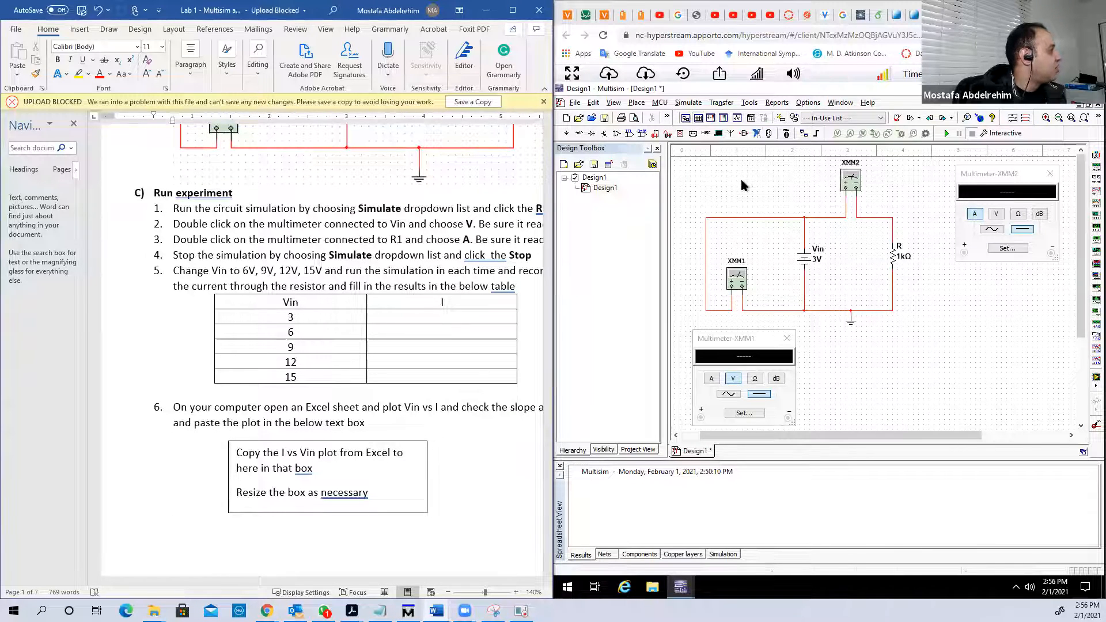
click(675, 105)
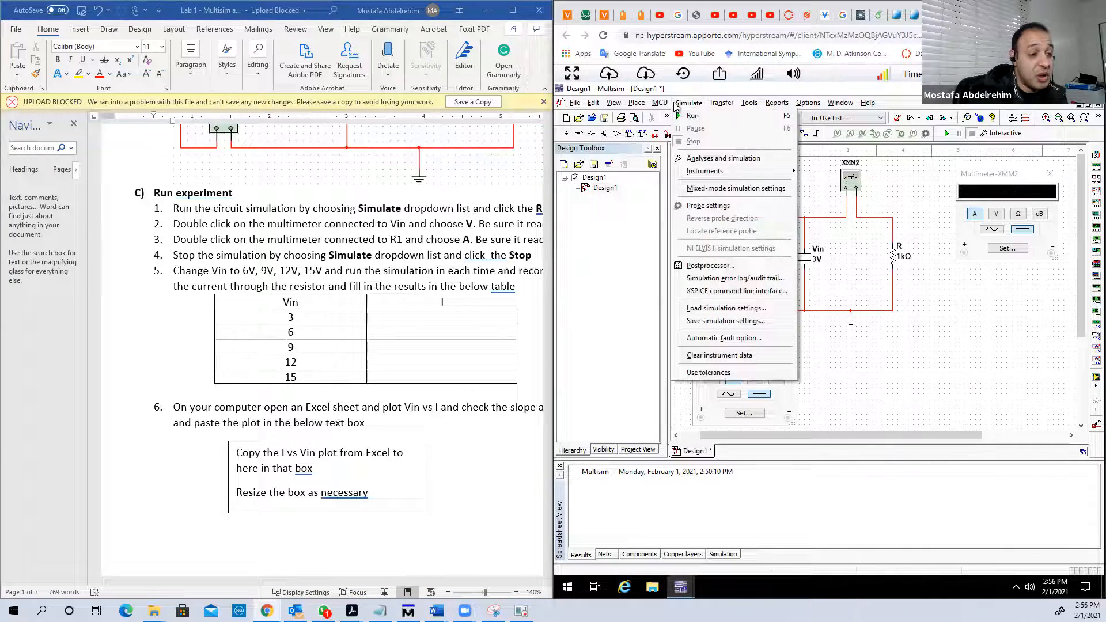
click(946, 135)
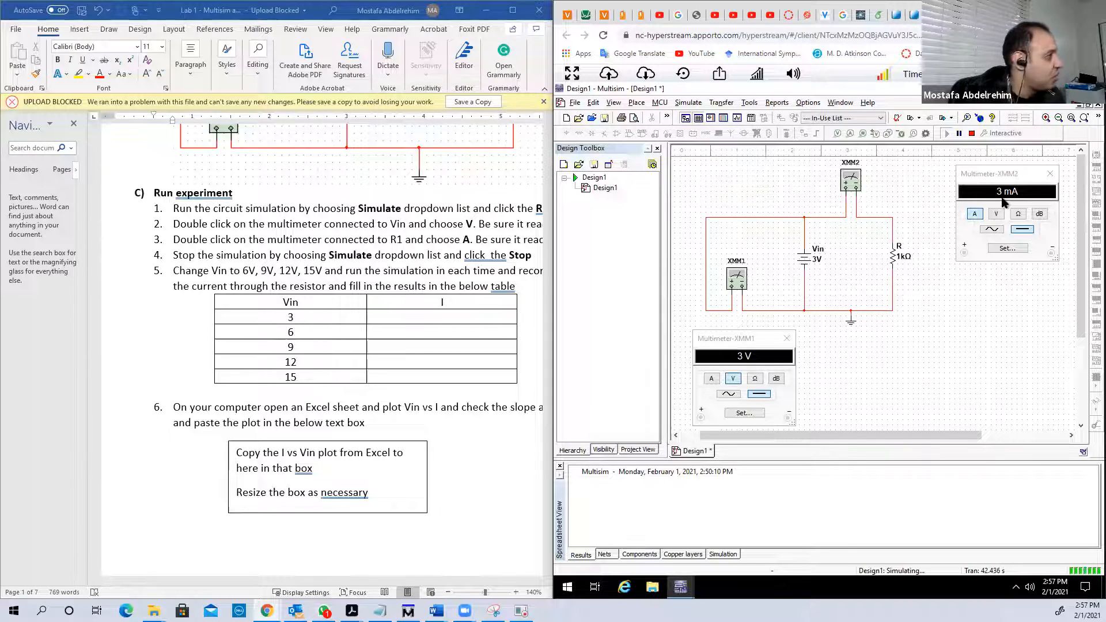
In the Word handout's results table, enter 3 mA as the current I for Vin 3 and go to the next I cell
click(437, 317)
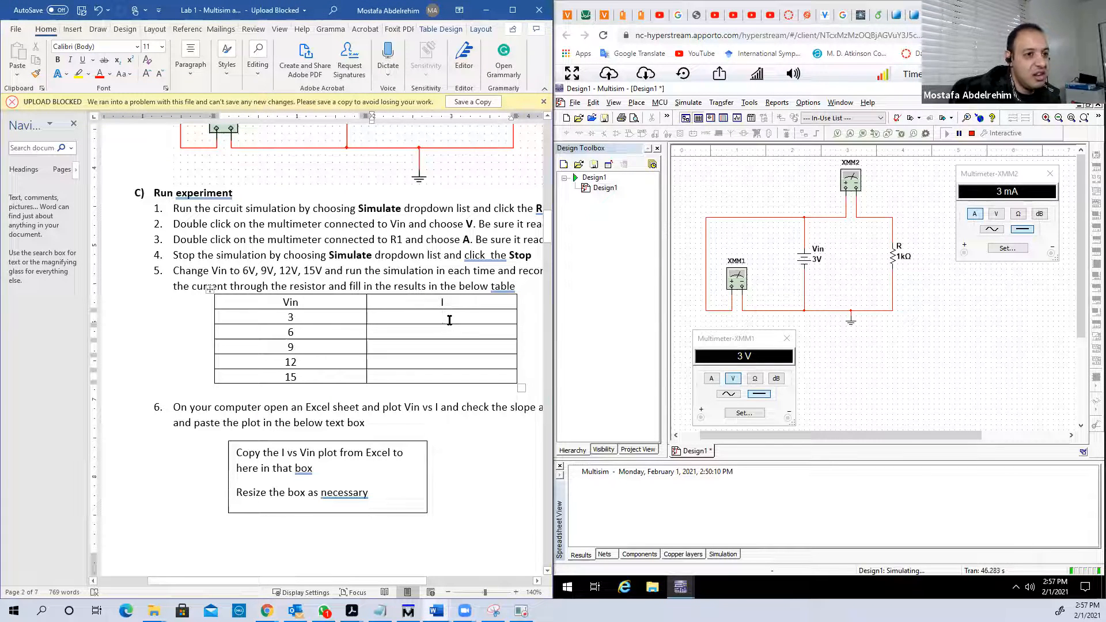
text(3 ma)
key(BackSpace)
text(a)
key(BackSpace)
text(A)
key(Down)
drag(260, 335, 412, 334)
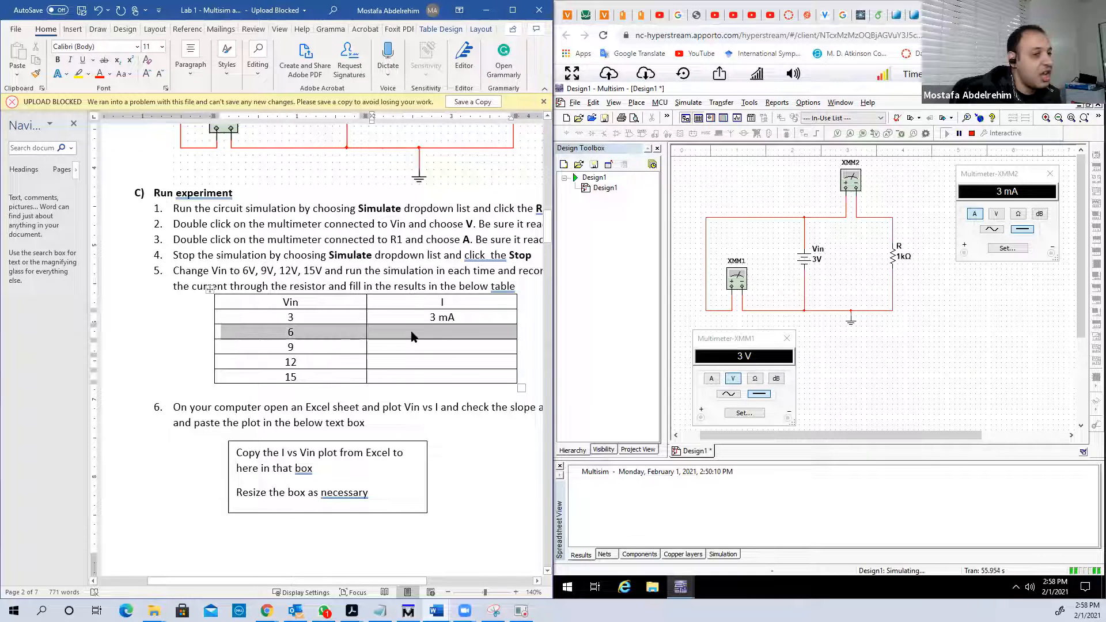
click(413, 335)
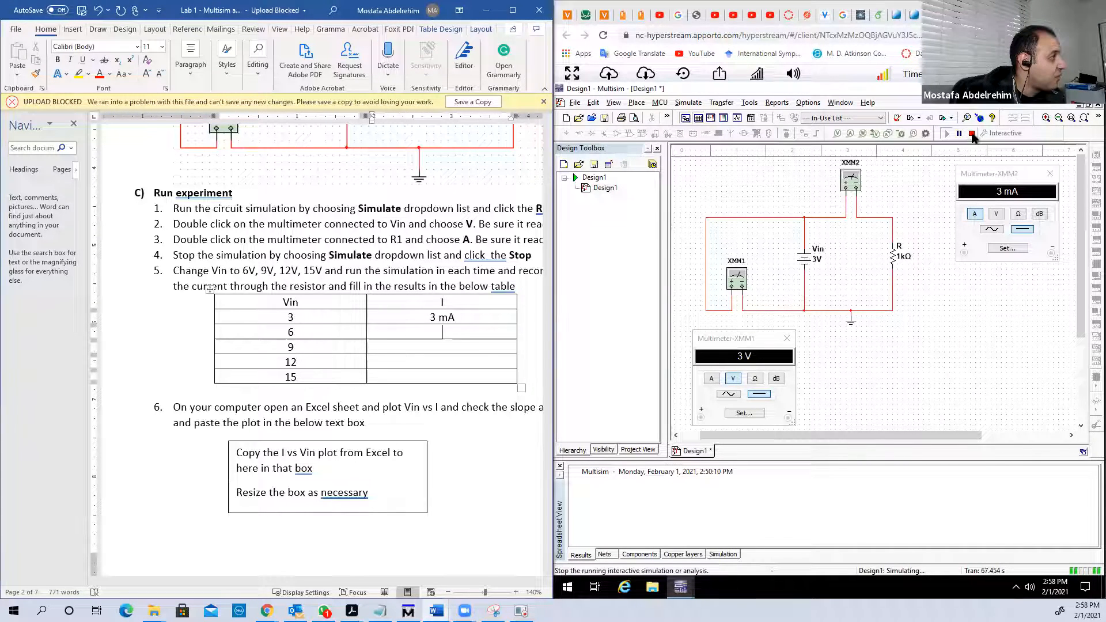
In Multisim, stop the simulation, set Vin's voltage to 6 V and run the simulation again
click(972, 133)
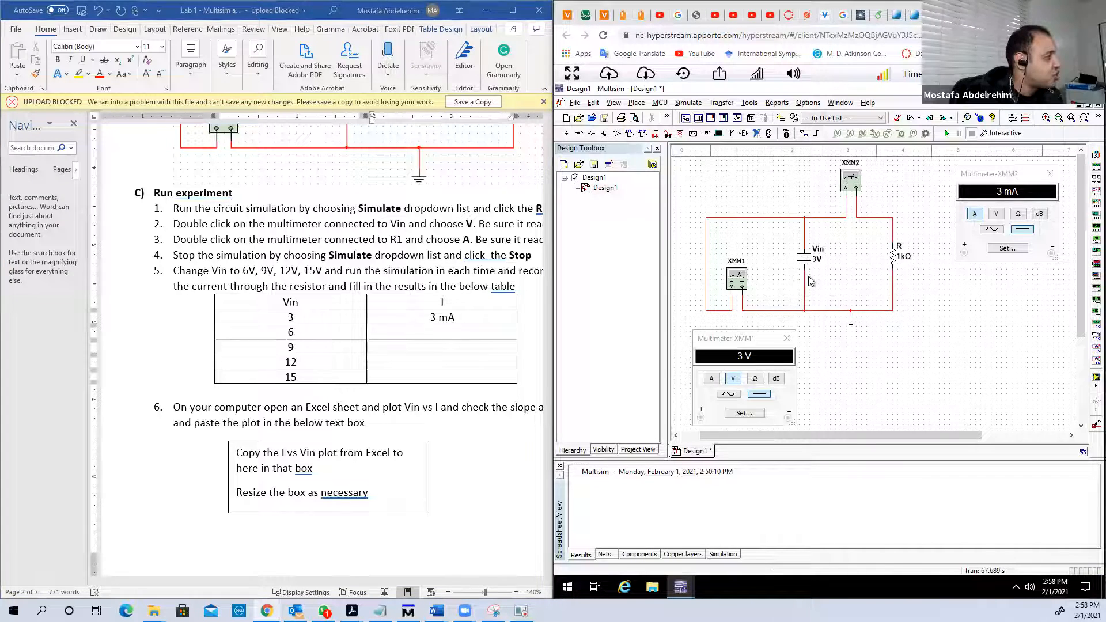
double_click(805, 259)
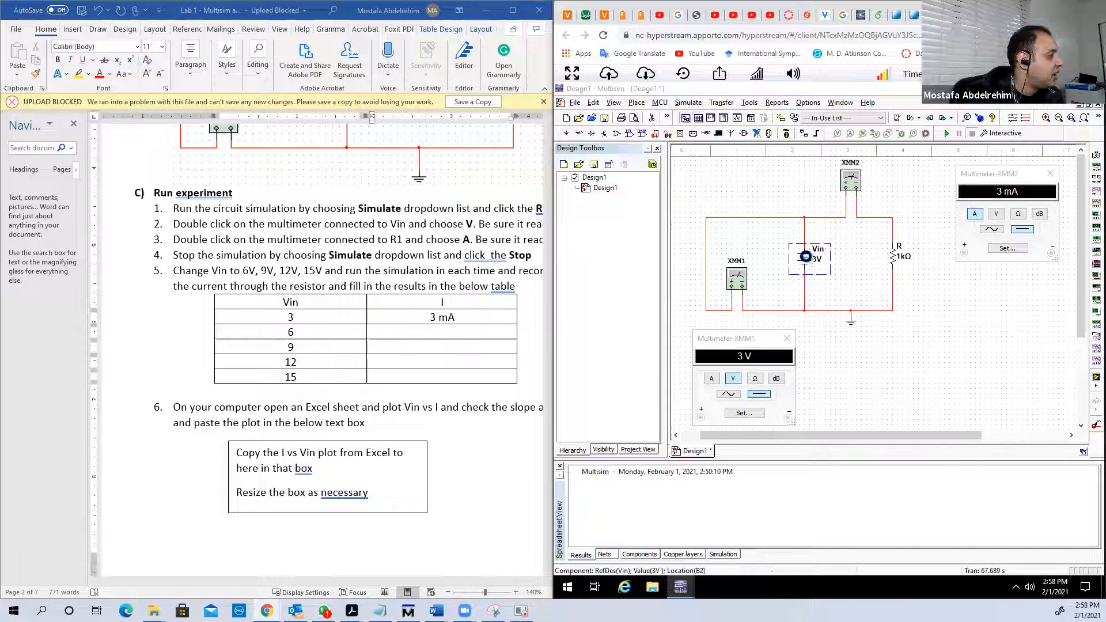
click(787, 215)
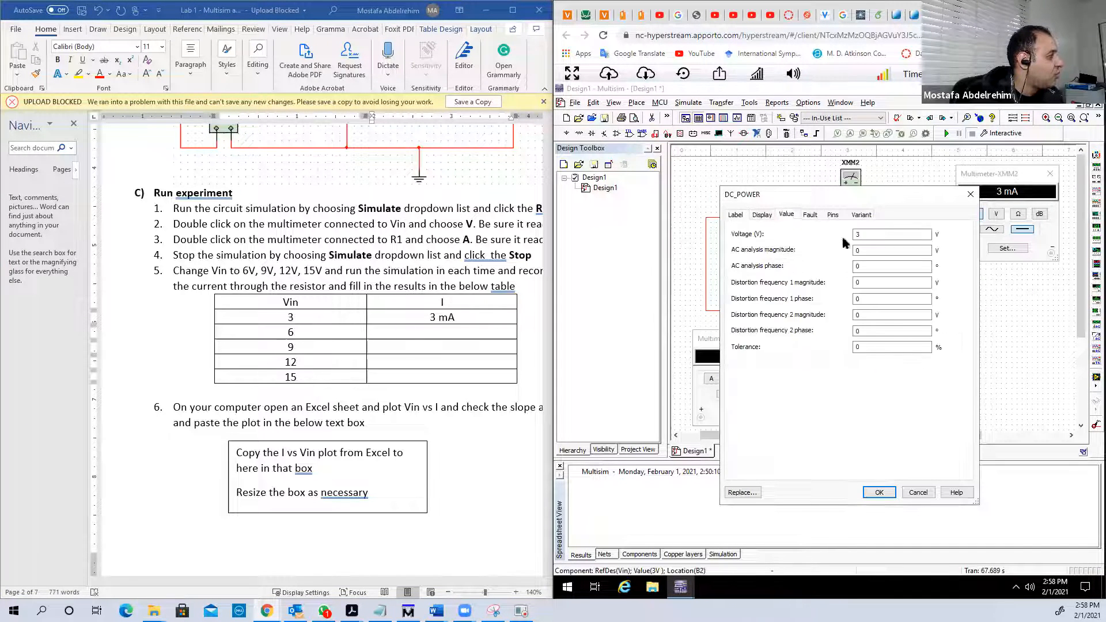
double_click(855, 235)
text(6)
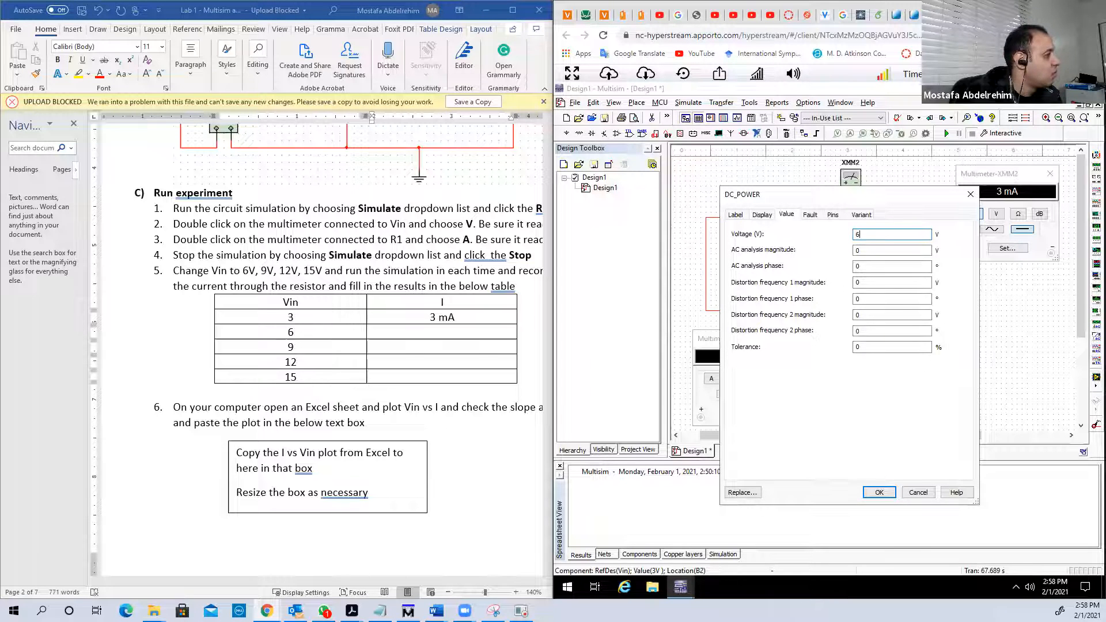
click(879, 493)
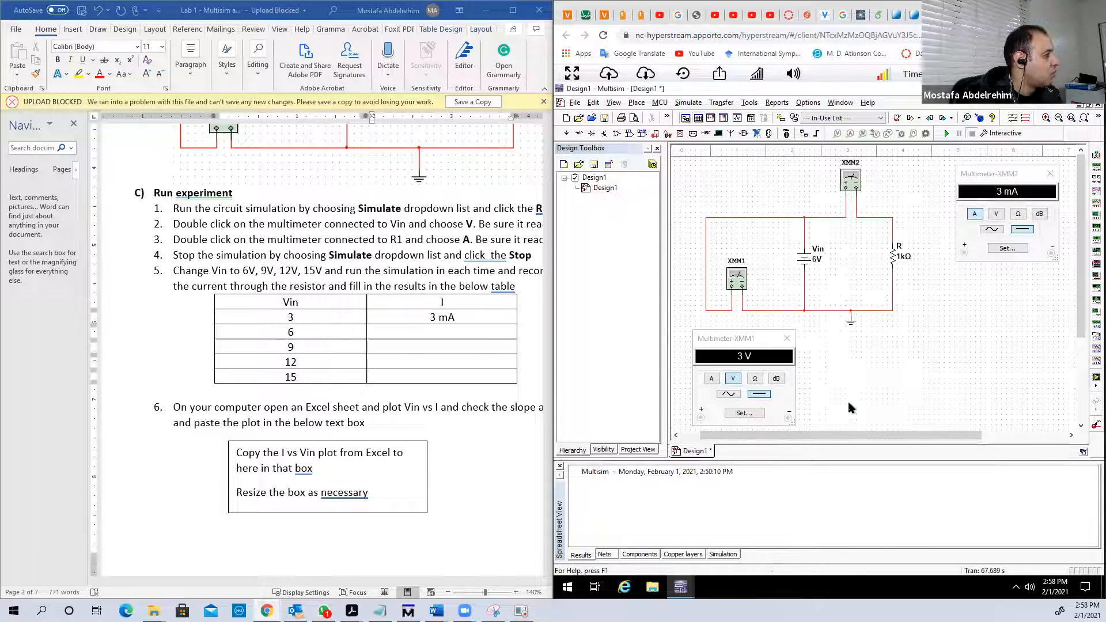
click(947, 133)
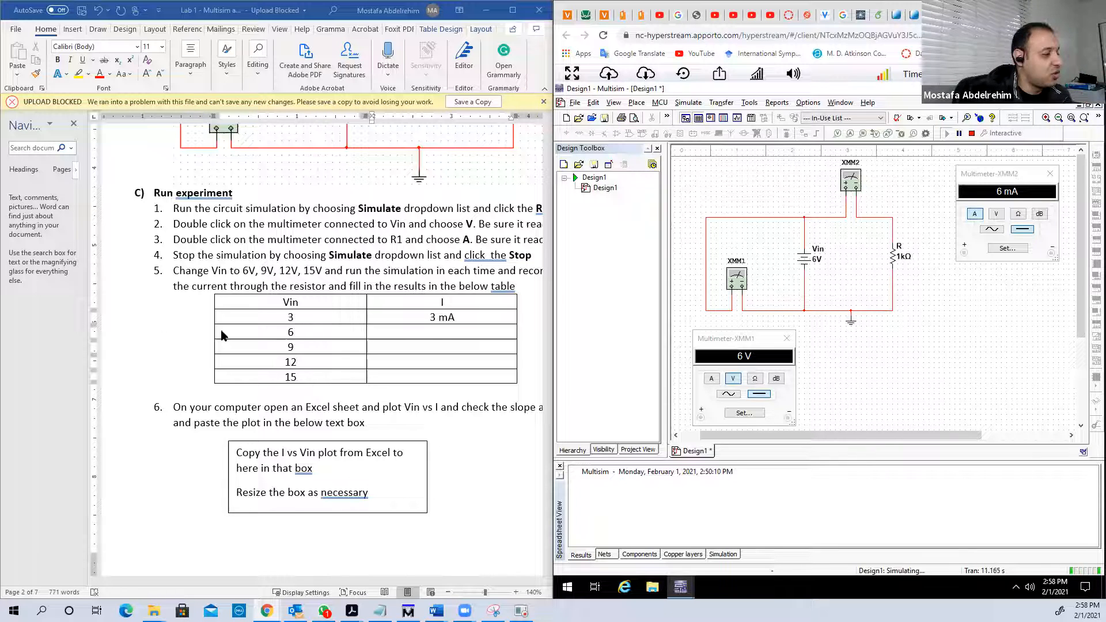
Fill the Word table's remaining I cells with 6, 9, 12 and 15 for Vin 6, 9, 12 and 15
click(403, 333)
drag(333, 314, 438, 376)
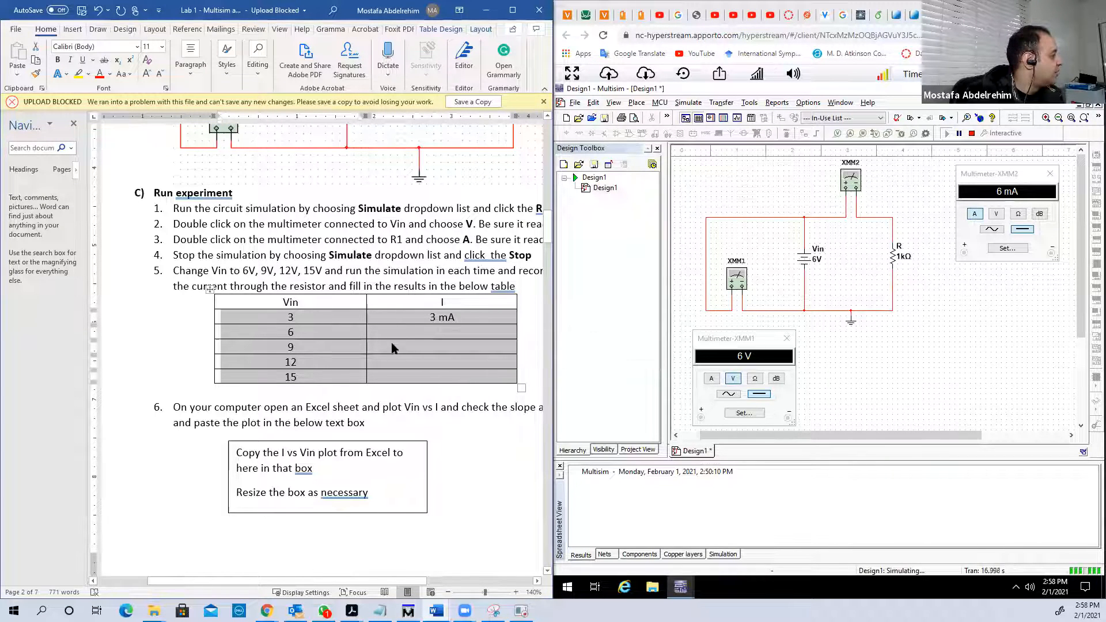
click(405, 334)
text(6)
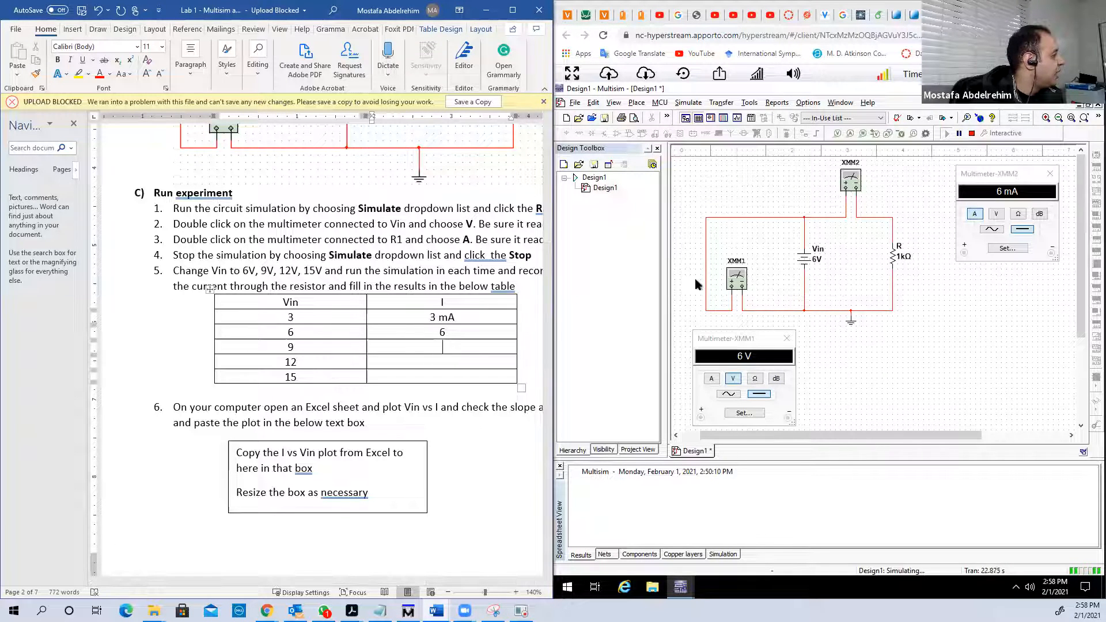
text(9)
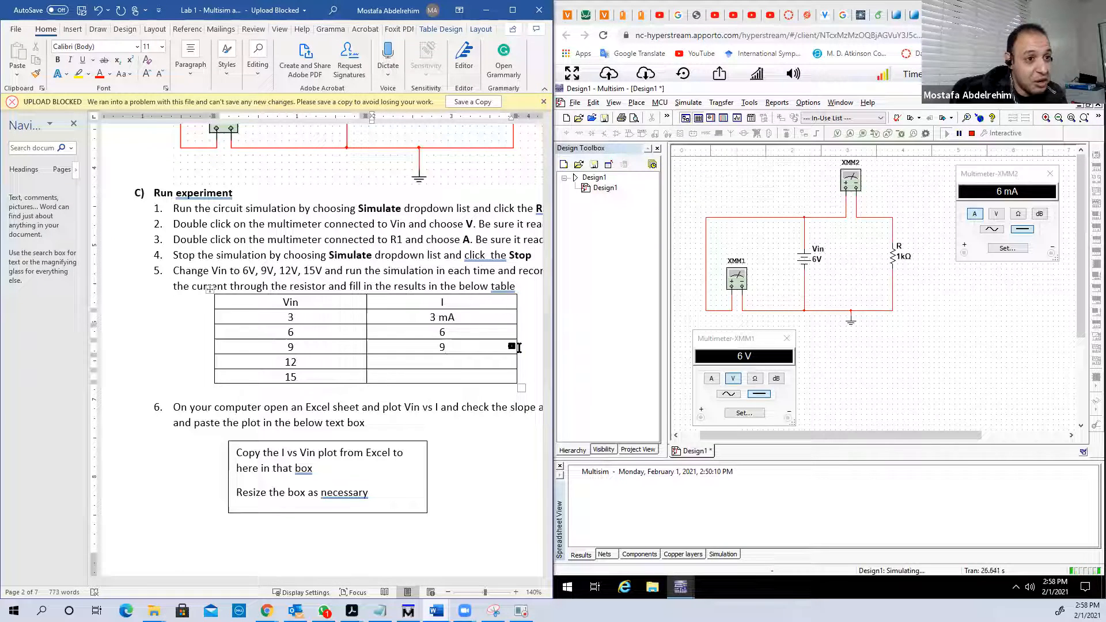
text(12)
click(452, 380)
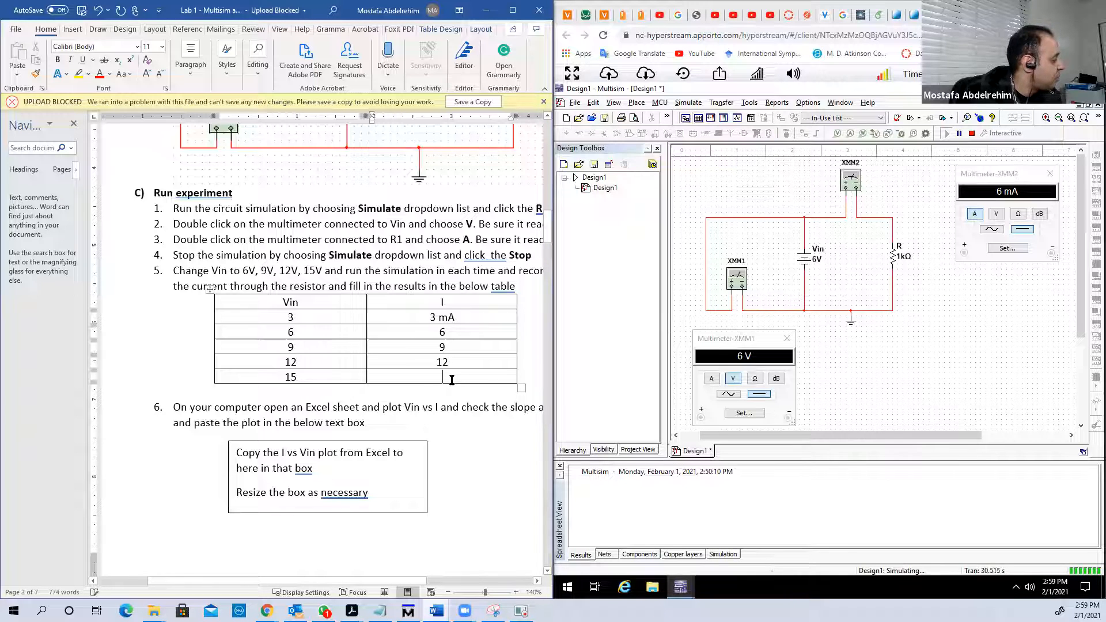
text(15)
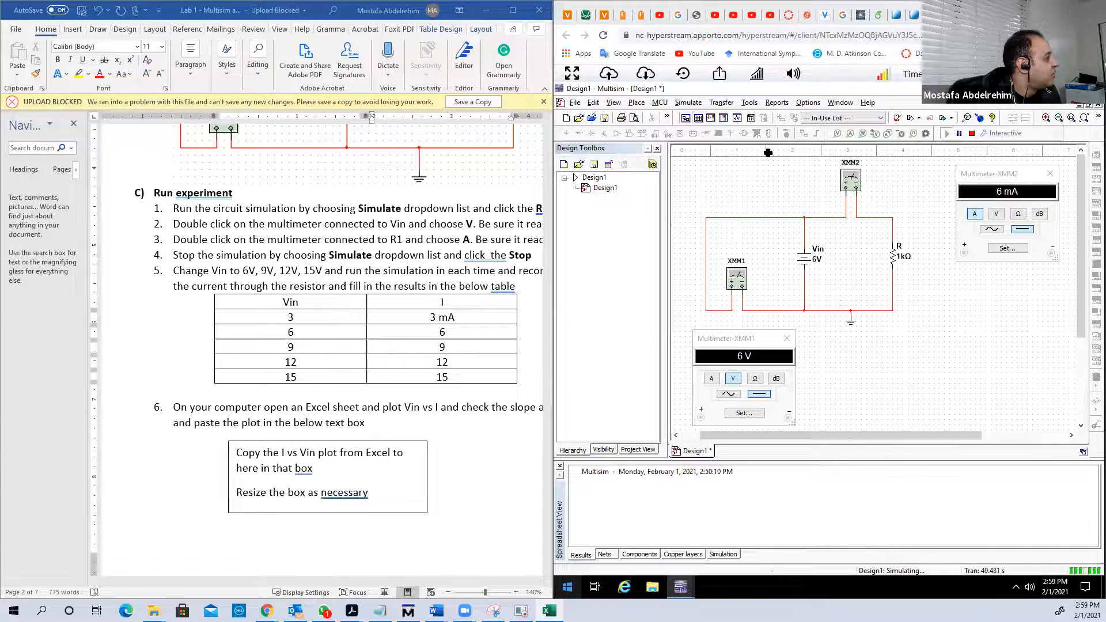
Copy the whole Vin and I table from Word and paste it into the blank Excel sheet starting at cell A5
drag(271, 305, 439, 377)
key(ctrl+c)
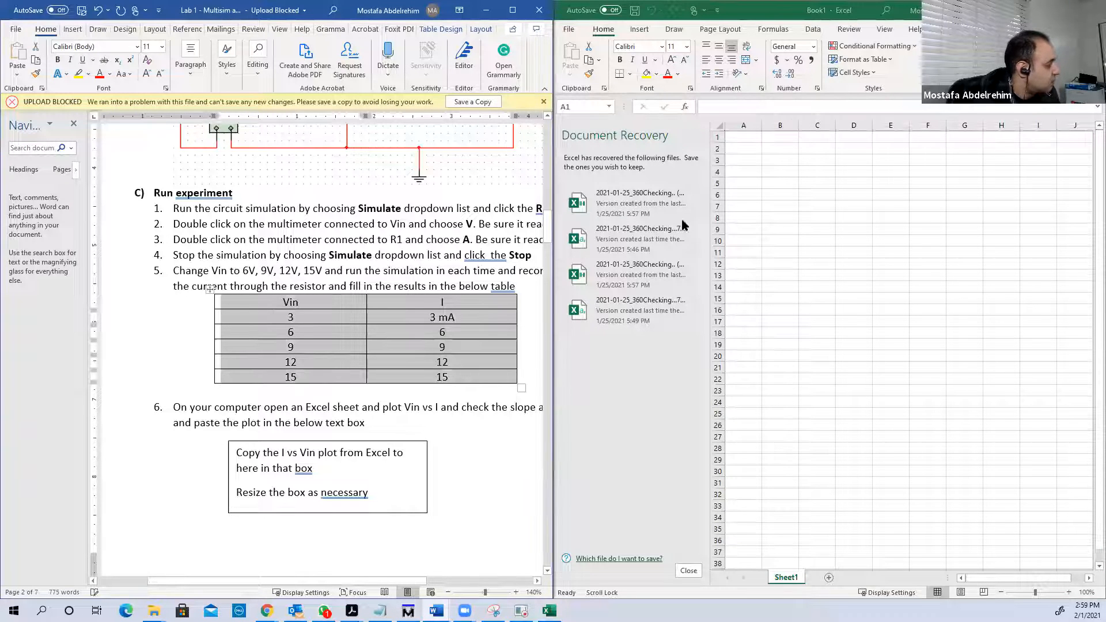
click(737, 183)
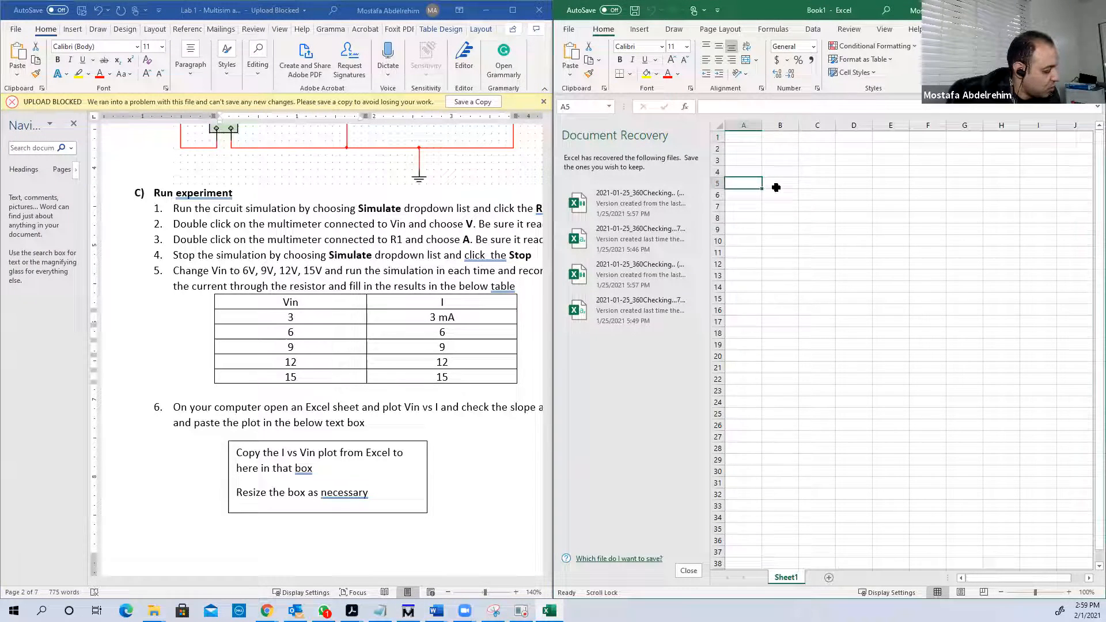
key(ctrl+v)
Remove the mA unit from cell B6 so that it holds only the number 3
double_click(792, 196)
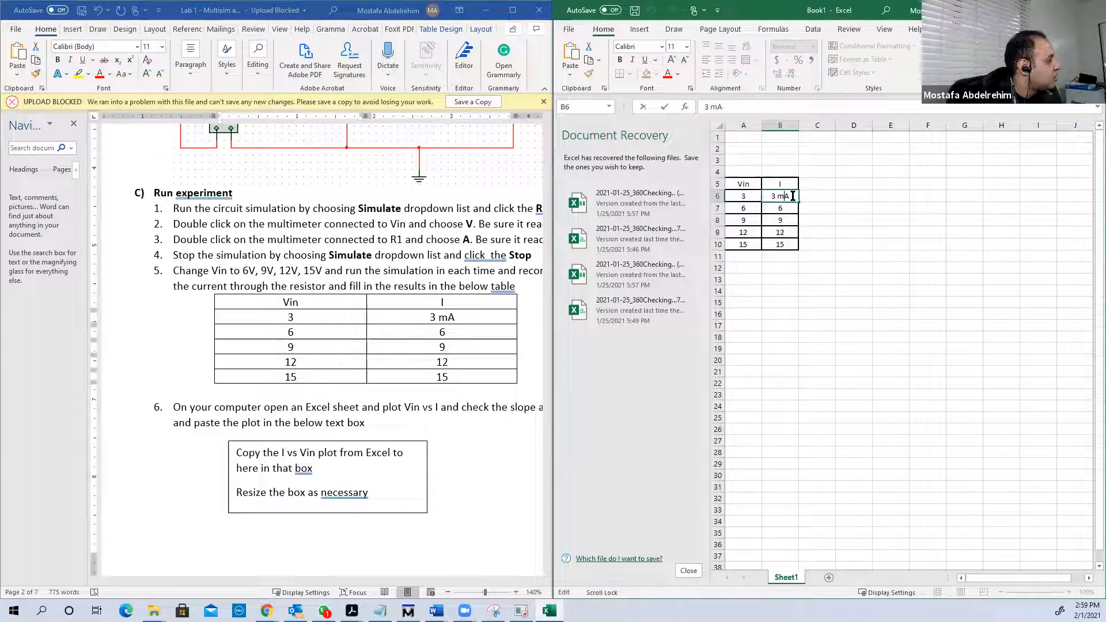
key(BackSpace)
key(BackSpace)
key(BackSpace)
click(841, 220)
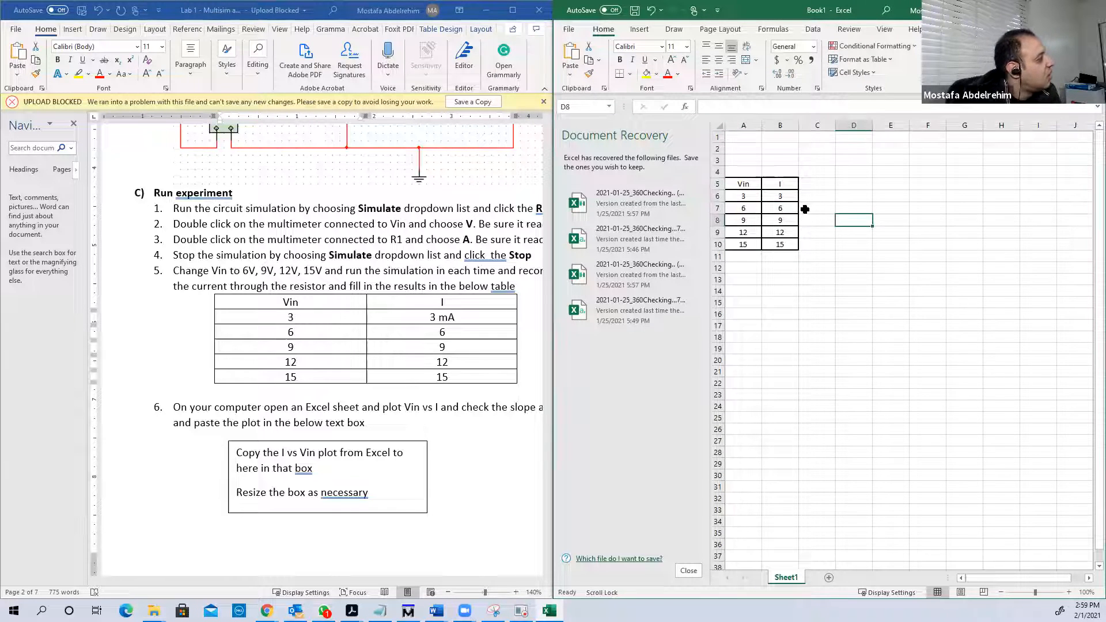
Insert a scatter chart with straight lines and markers from the Vin and I data in A5:B9
drag(740, 185, 779, 232)
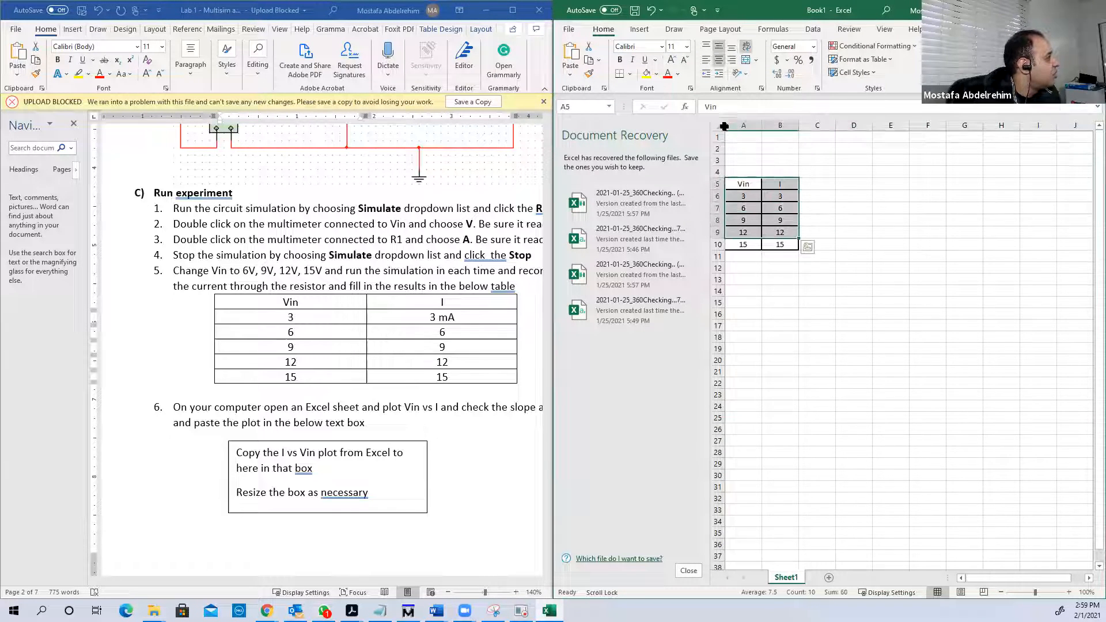
click(637, 30)
click(743, 72)
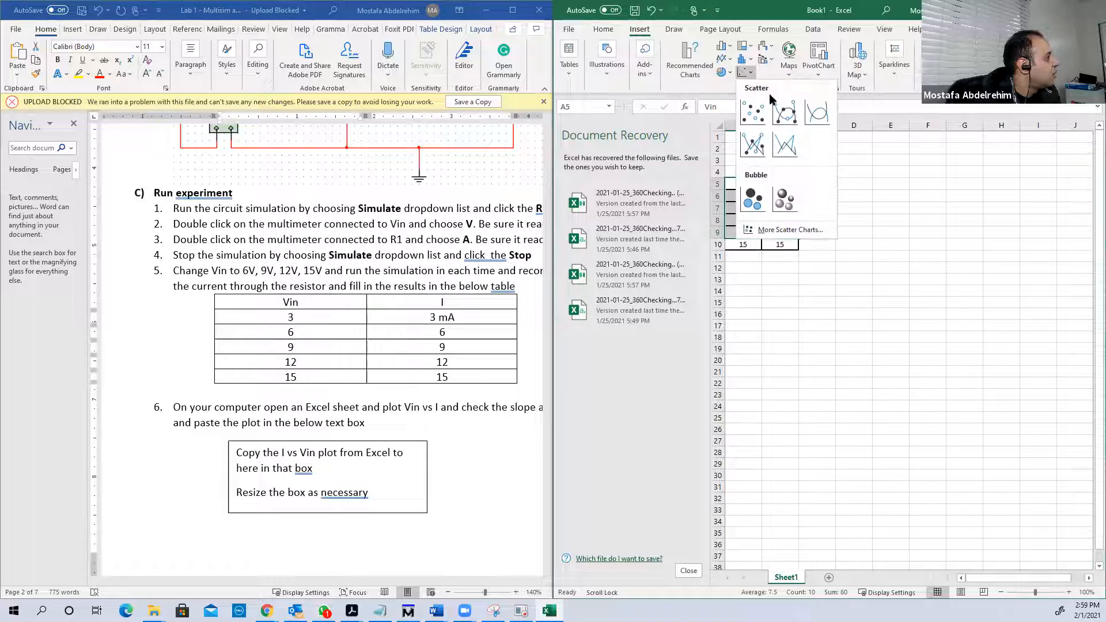
click(750, 131)
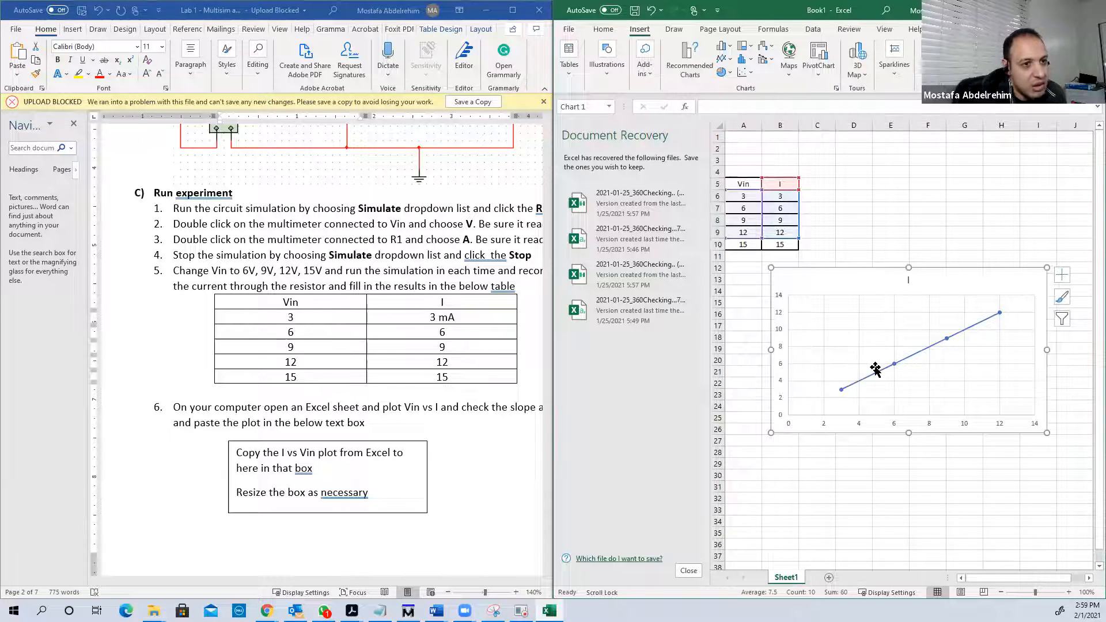
Copy the scatter chart and place the cursor after the instruction text in the Word handout's plot text box
right_click(839, 283)
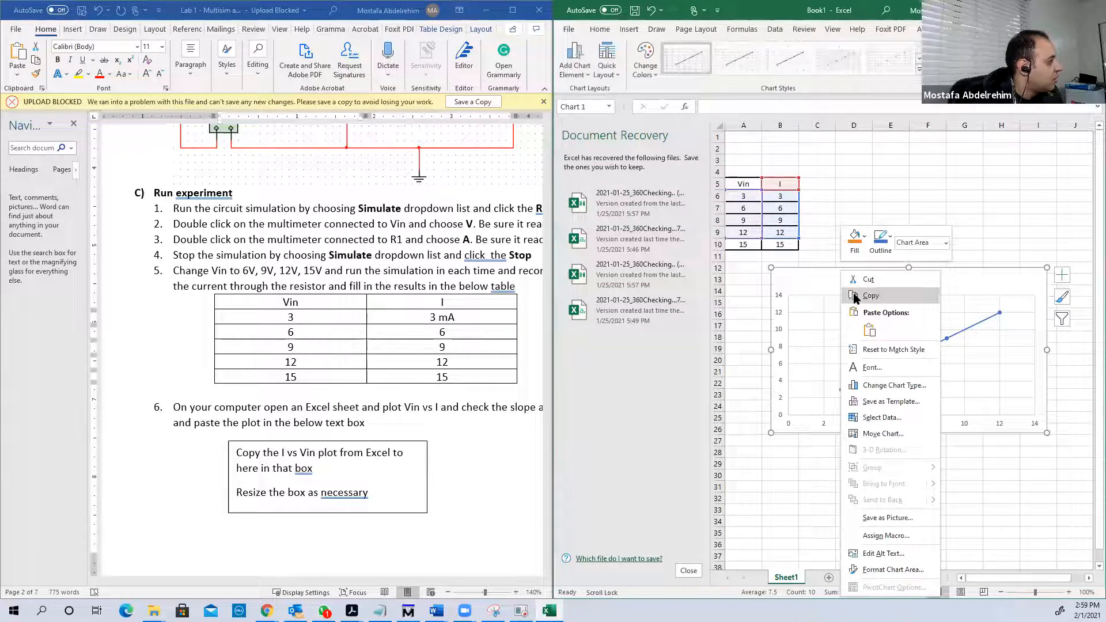
click(852, 304)
click(381, 486)
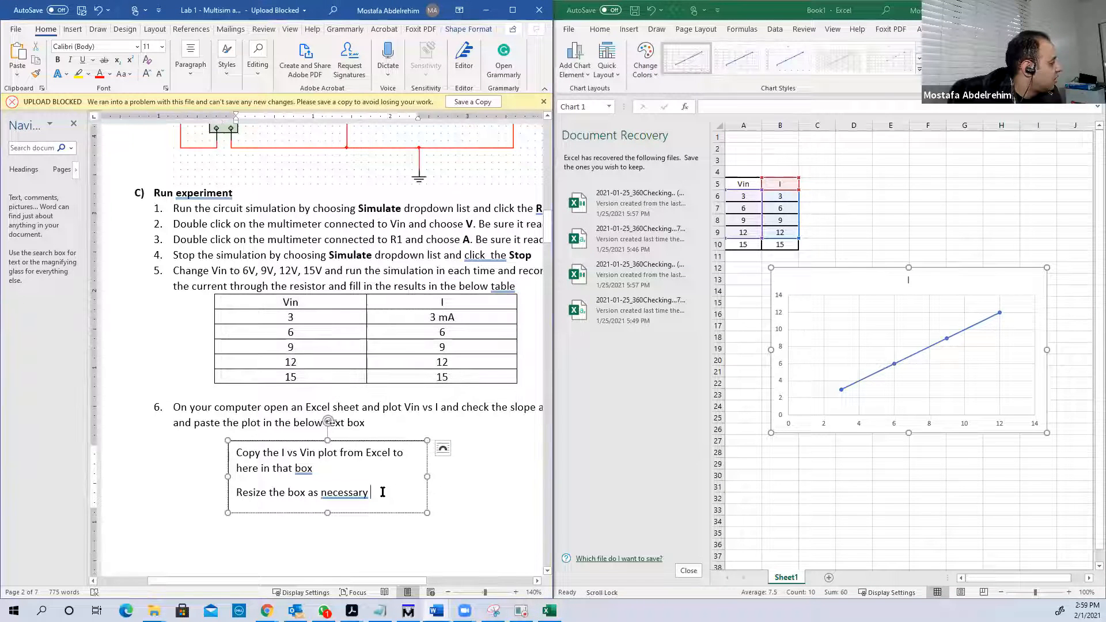
key(ctrl)
key(ctrl)
key(ctrl)
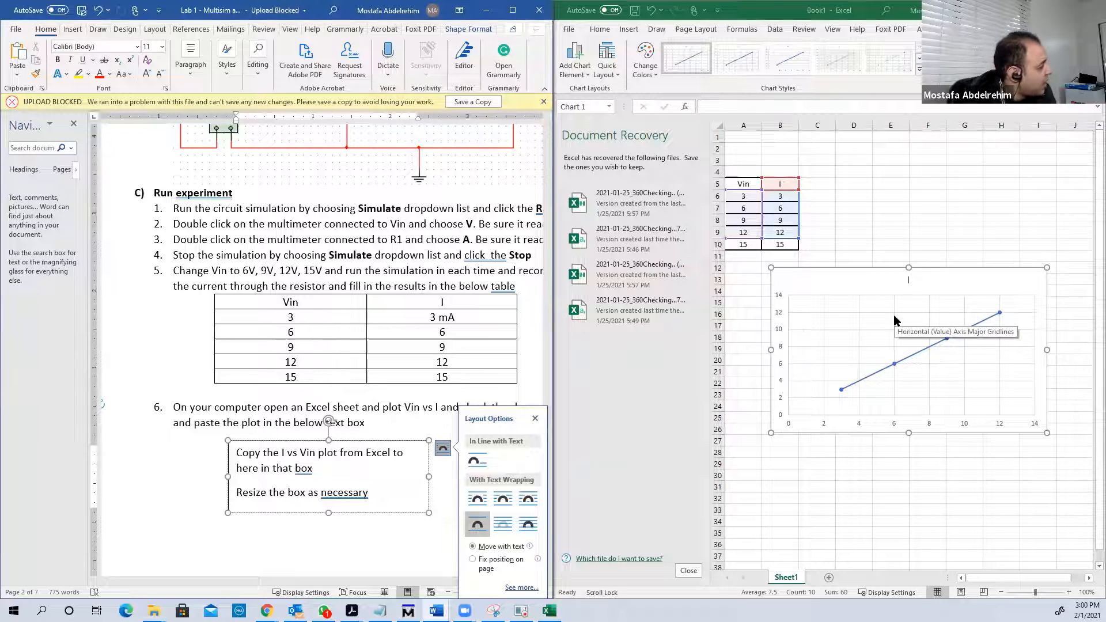
Widen the handout's plot text box on both sides and extend its lower edge to make room for the chart
drag(228, 478, 169, 477)
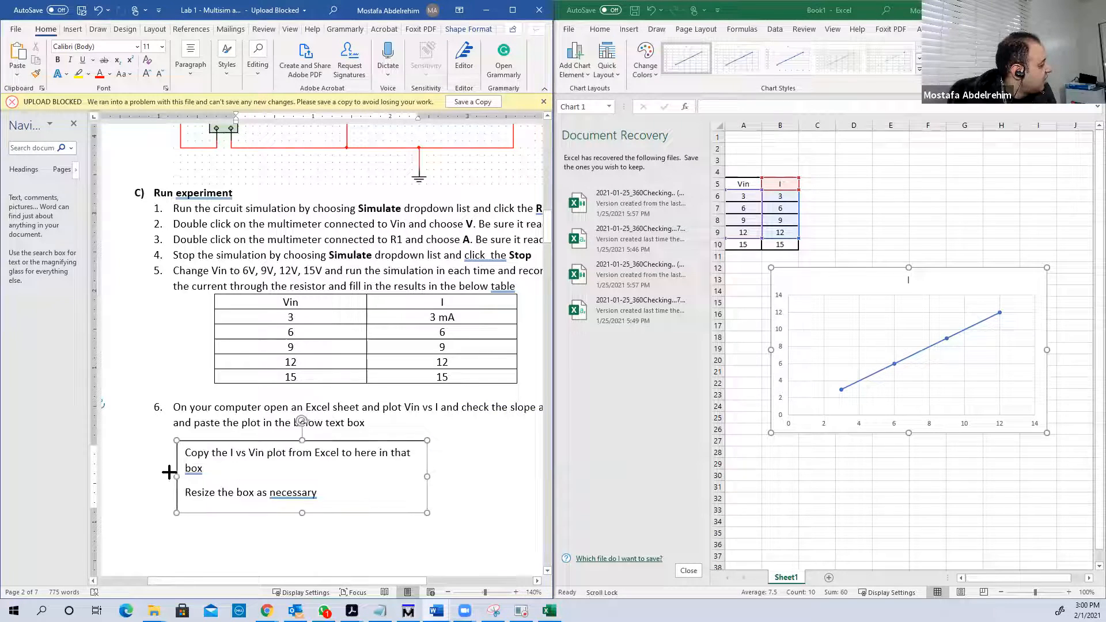
drag(427, 475, 477, 475)
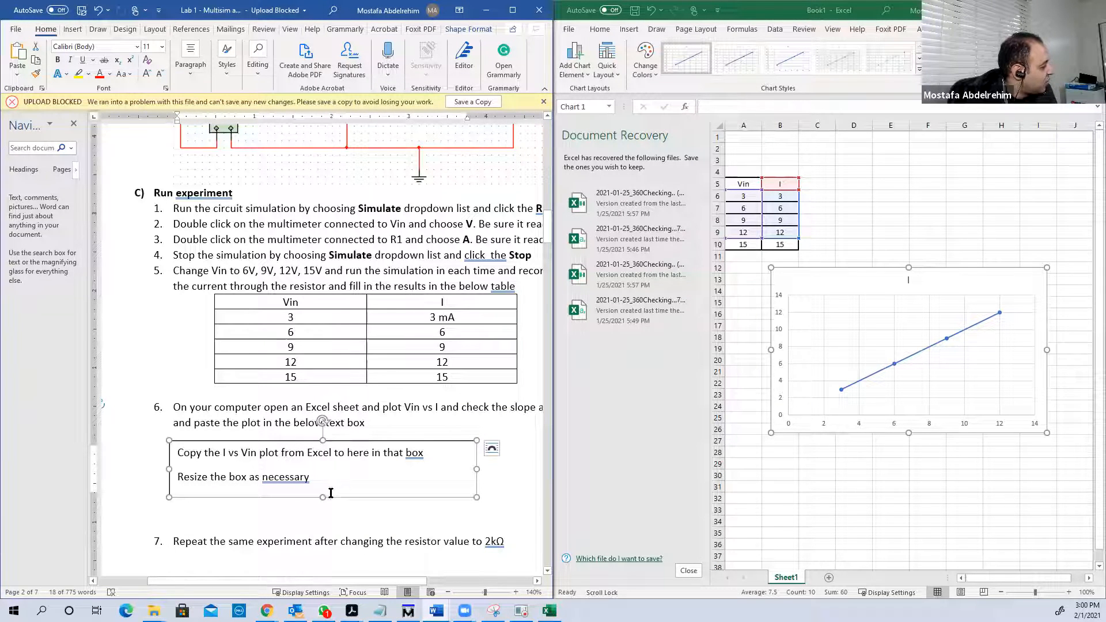
drag(323, 497, 322, 520)
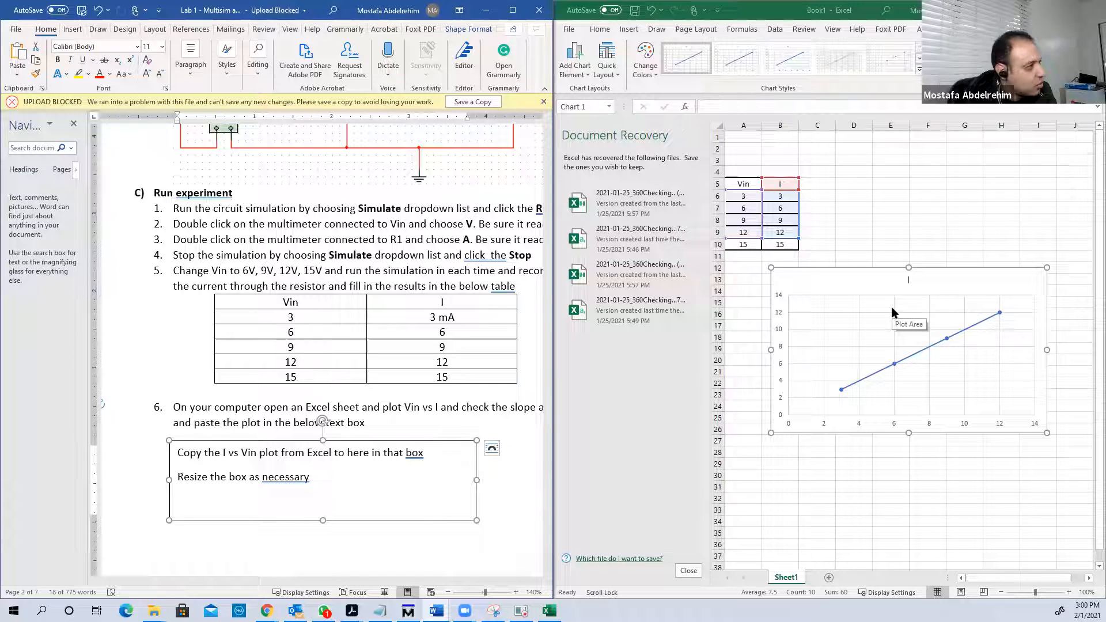
click(859, 285)
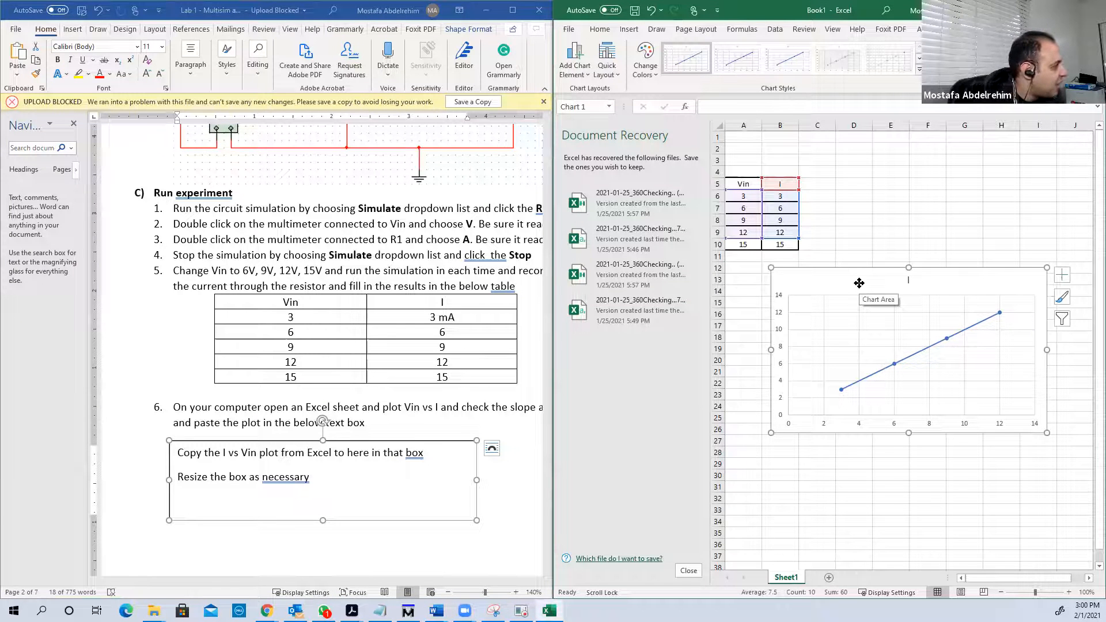
right_click(858, 283)
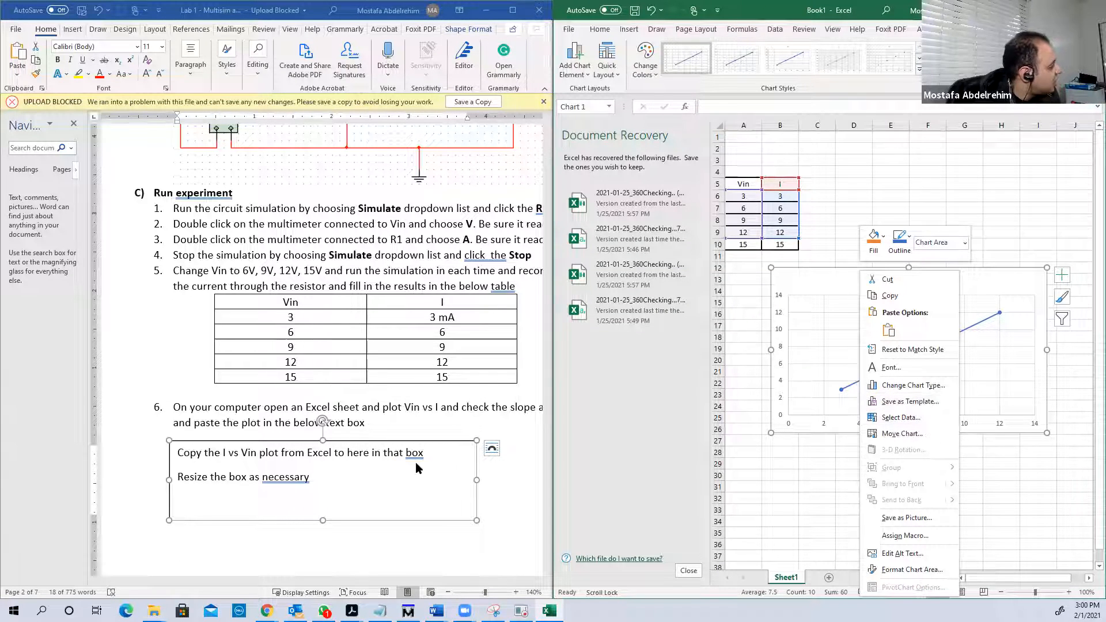
click(371, 481)
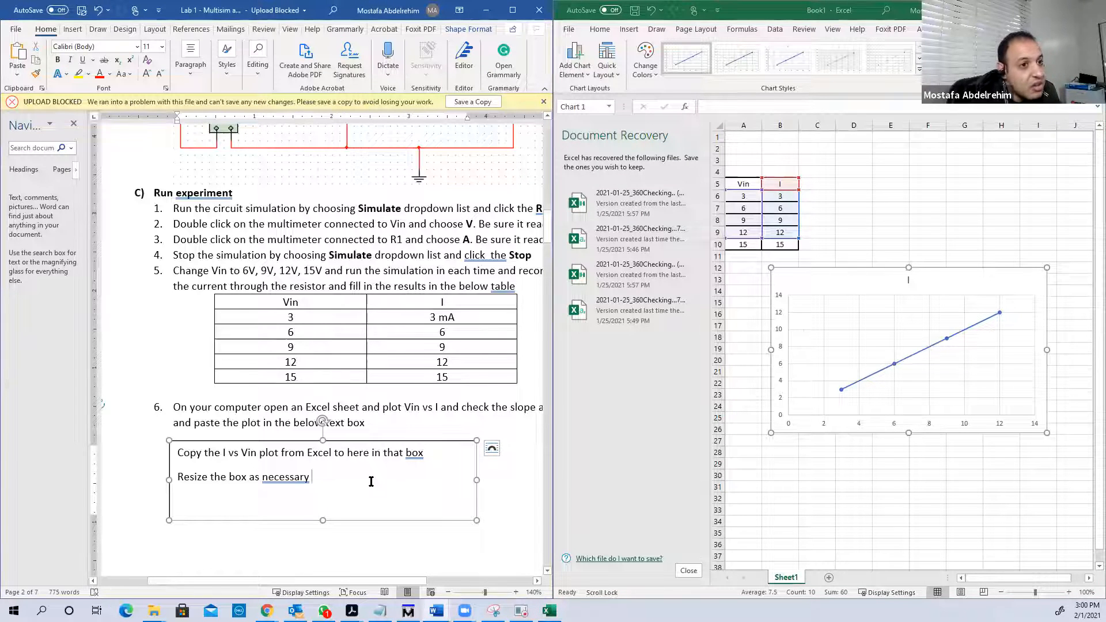
scroll(371, 481, down, 3)
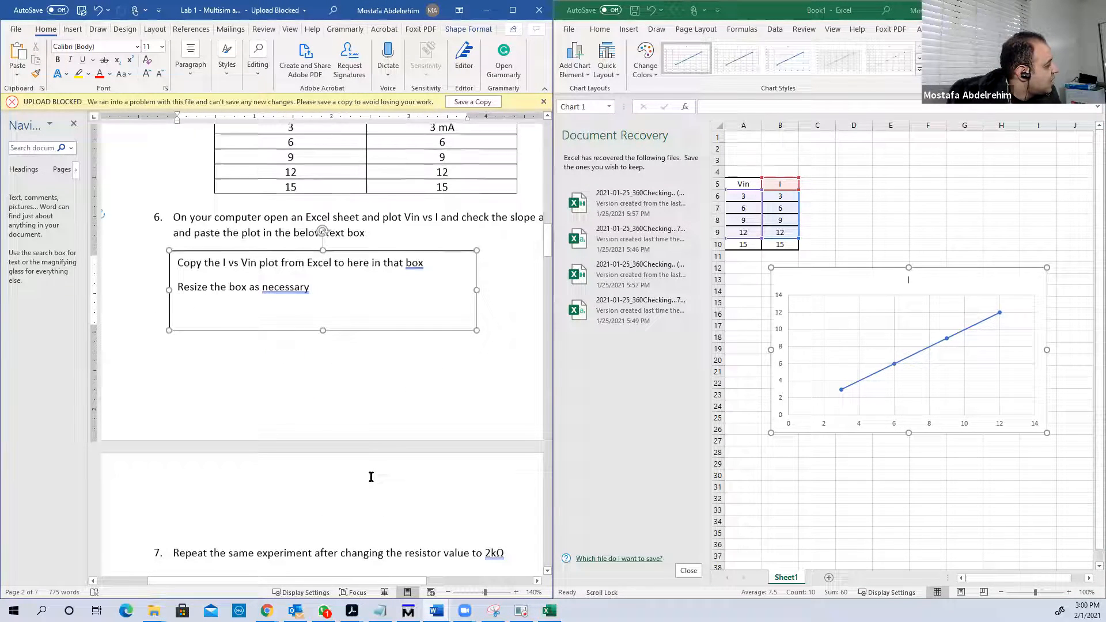
scroll(371, 477, up, 2)
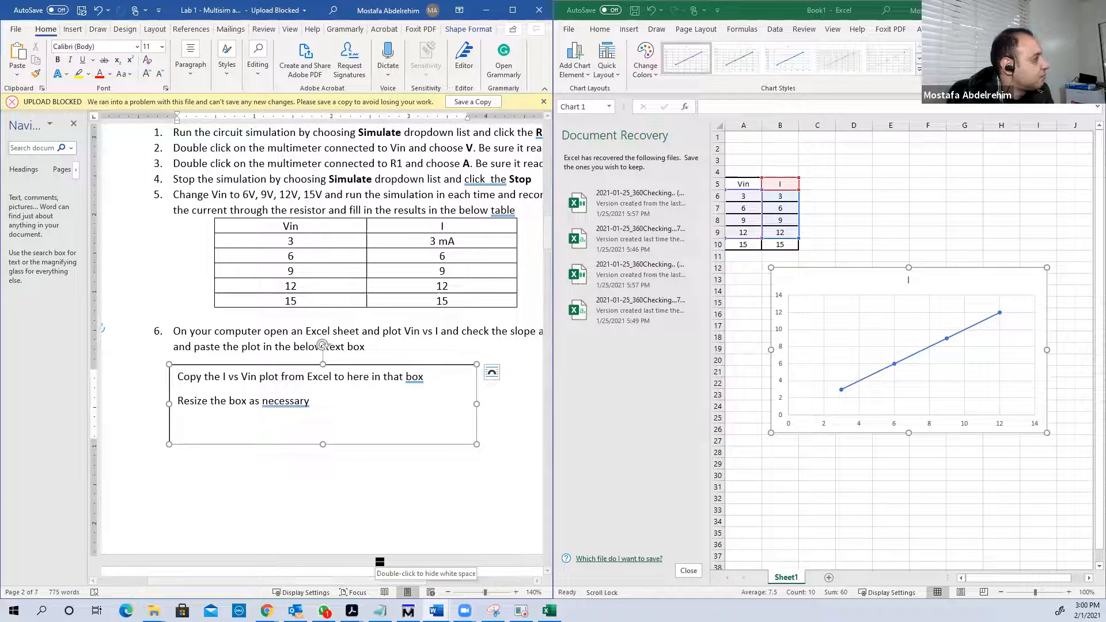
click(743, 196)
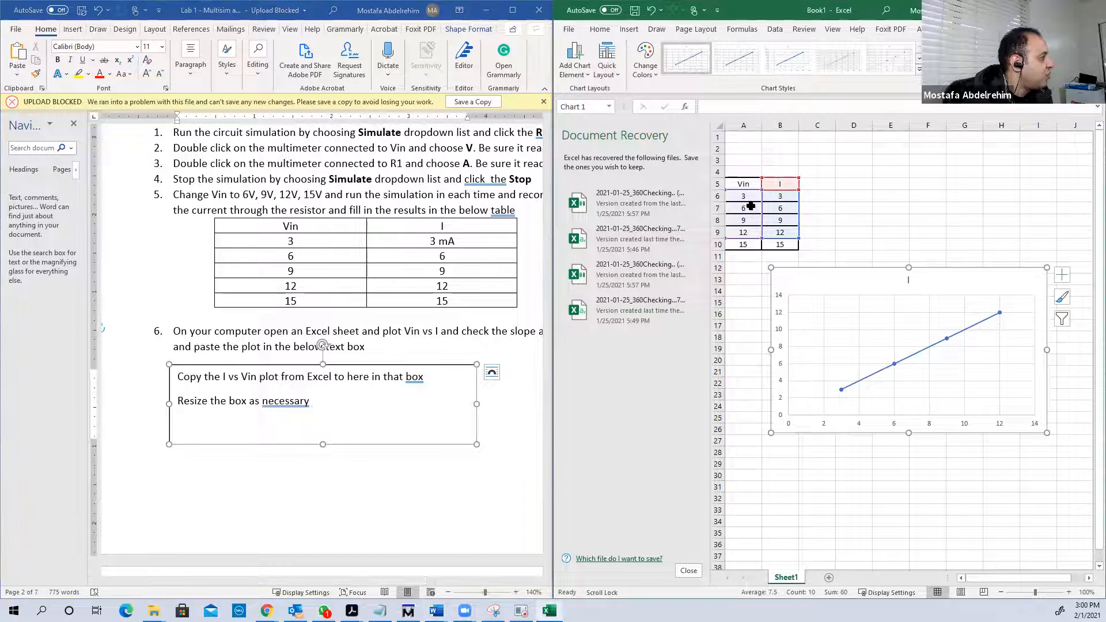
click(744, 208)
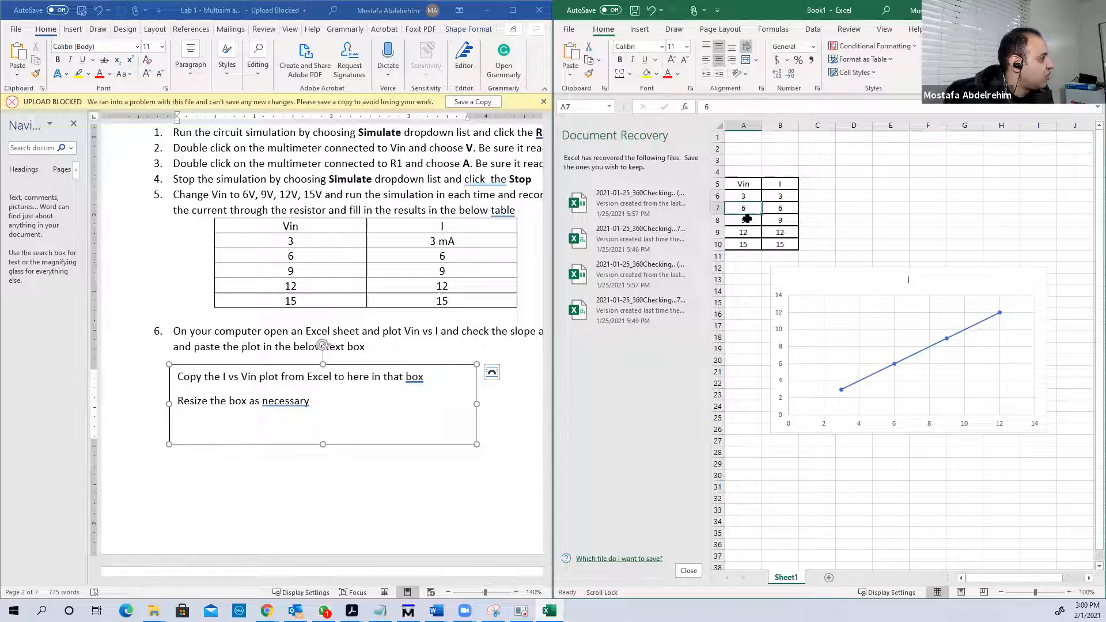
click(744, 232)
click(746, 244)
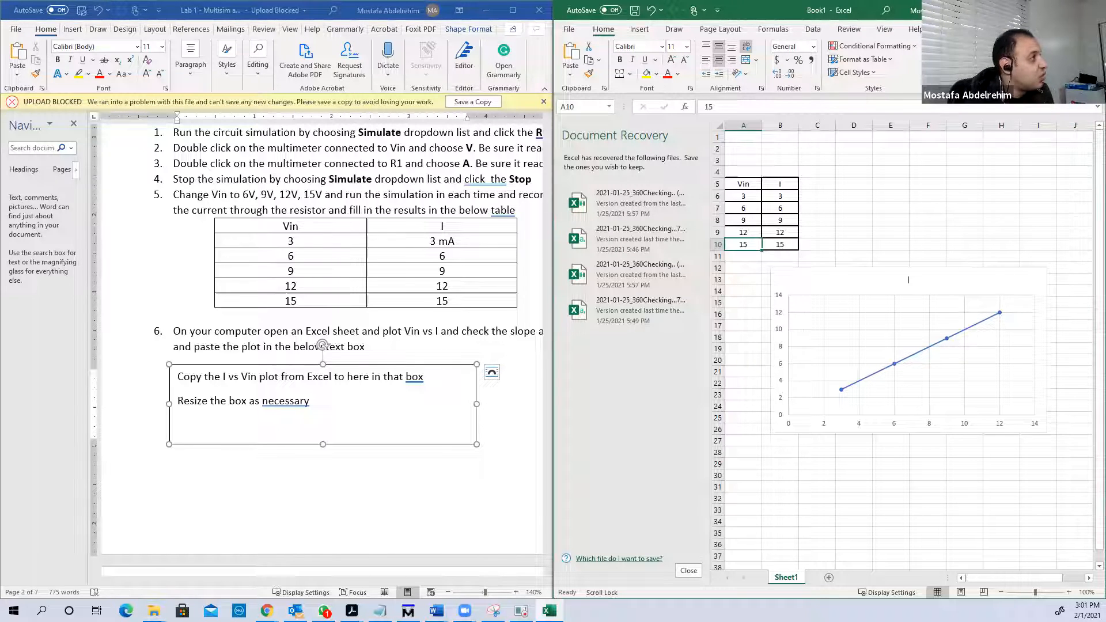
Minimize Excel to bring back Multisim, and find the Experiment 2 parameter sweep section in the Word handout
click(1039, 10)
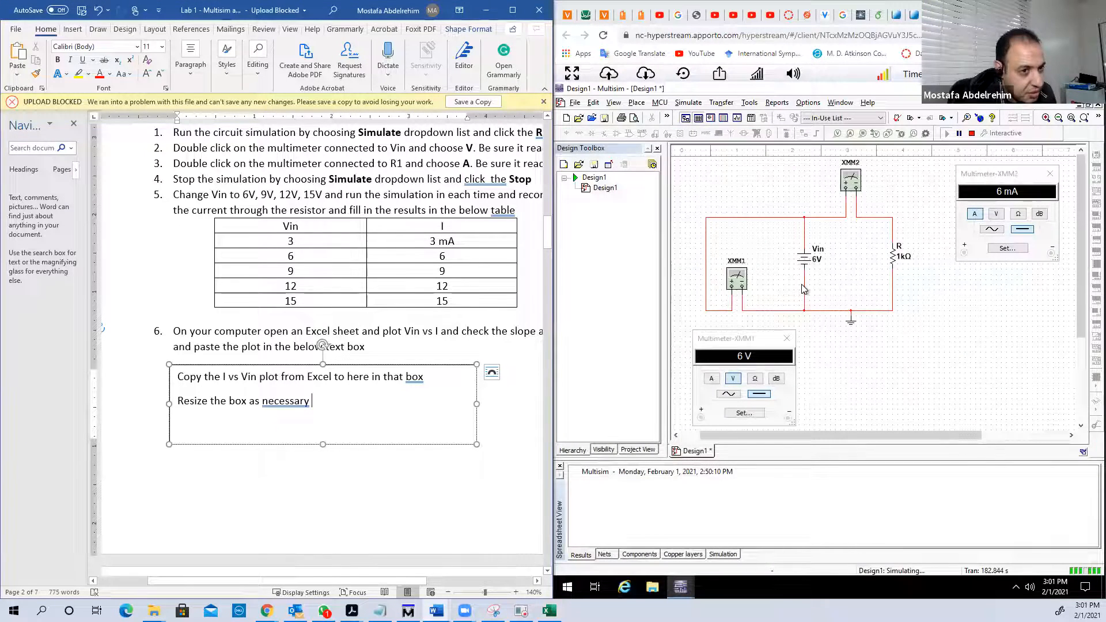
scroll(363, 404, down, 8)
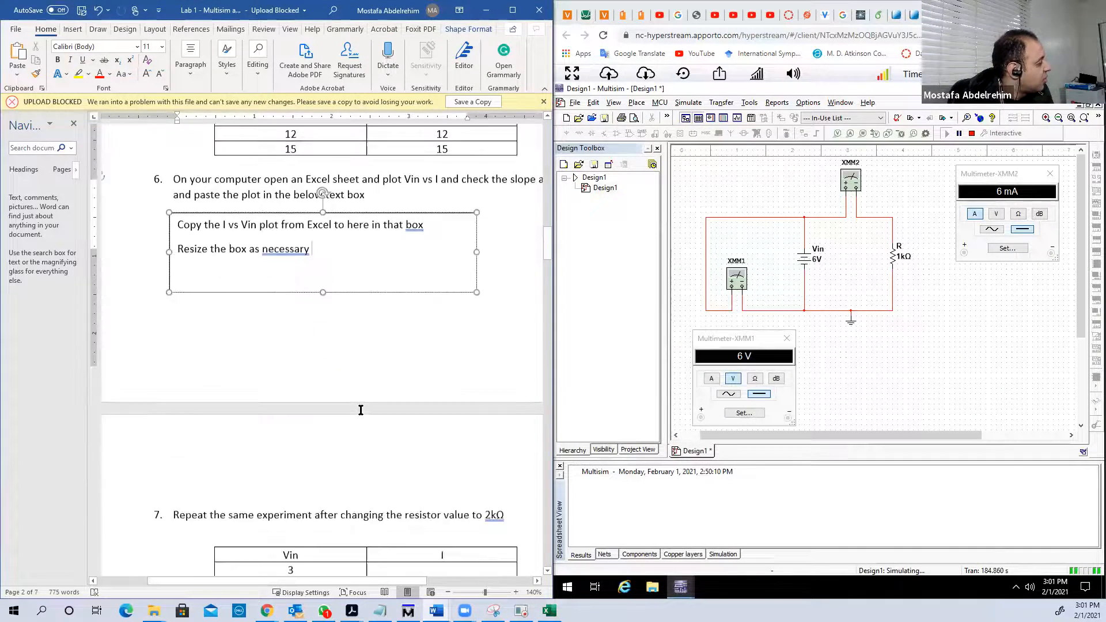
scroll(359, 409, down, 15)
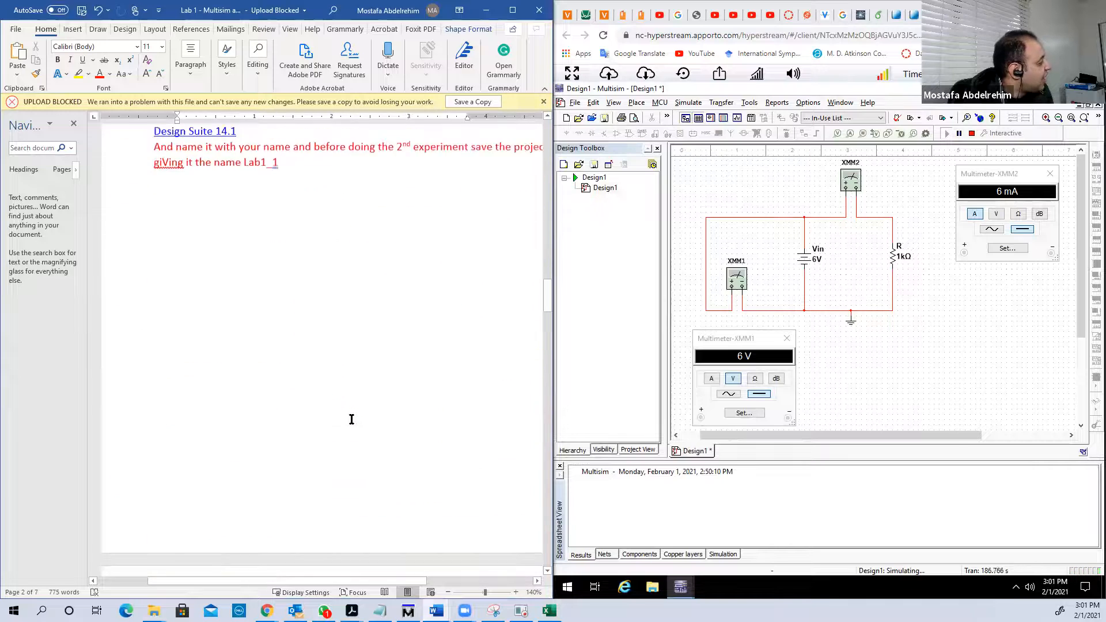
scroll(352, 419, down, 6)
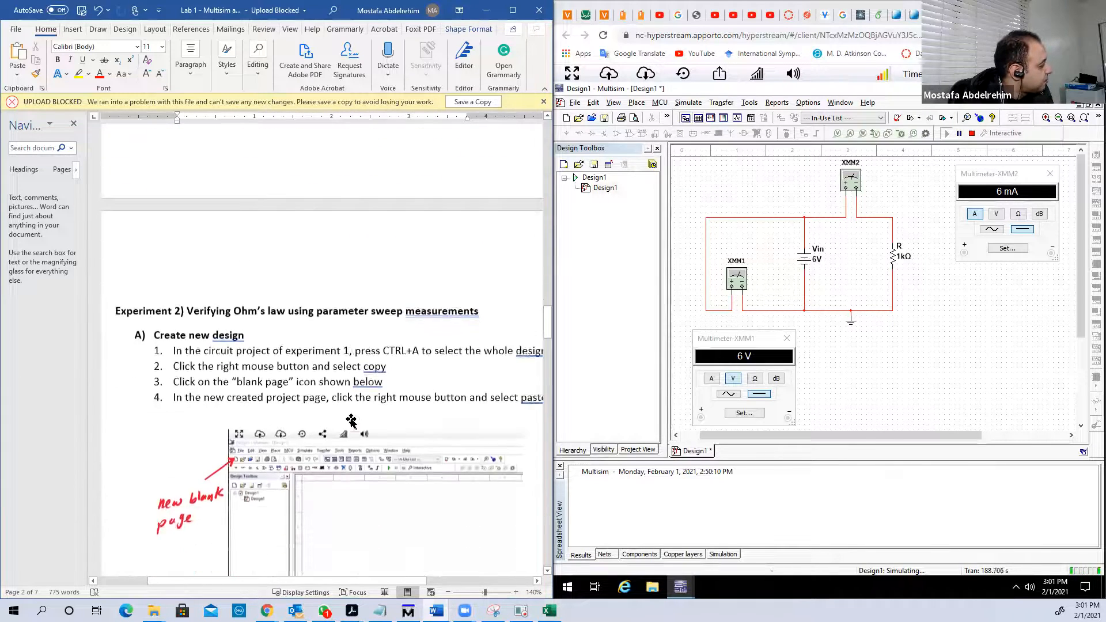
click(338, 196)
drag(317, 197, 399, 200)
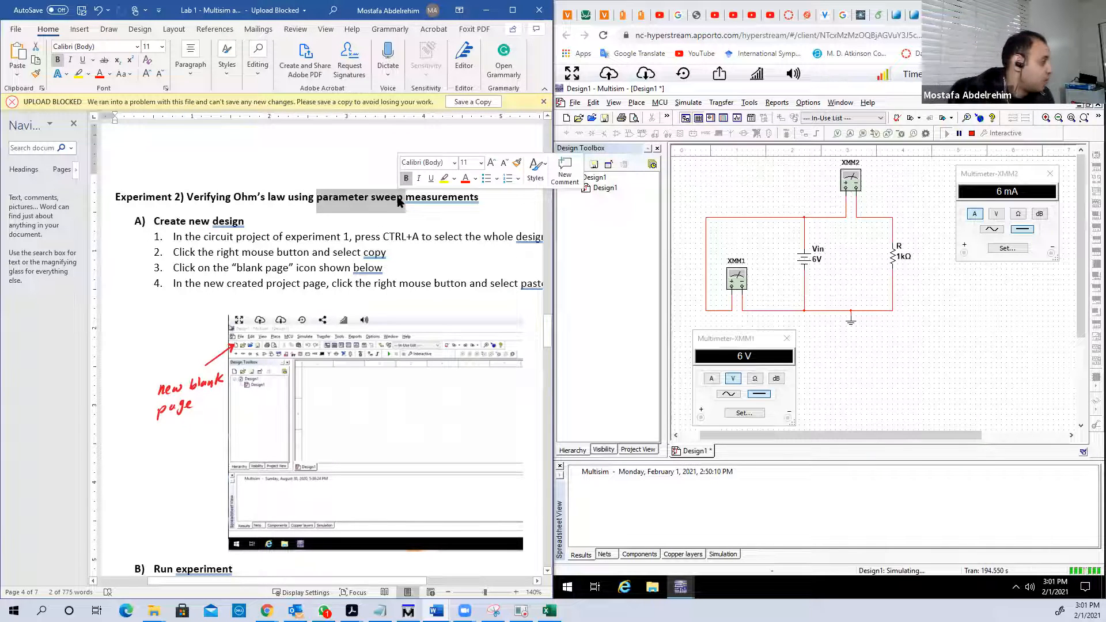
click(399, 201)
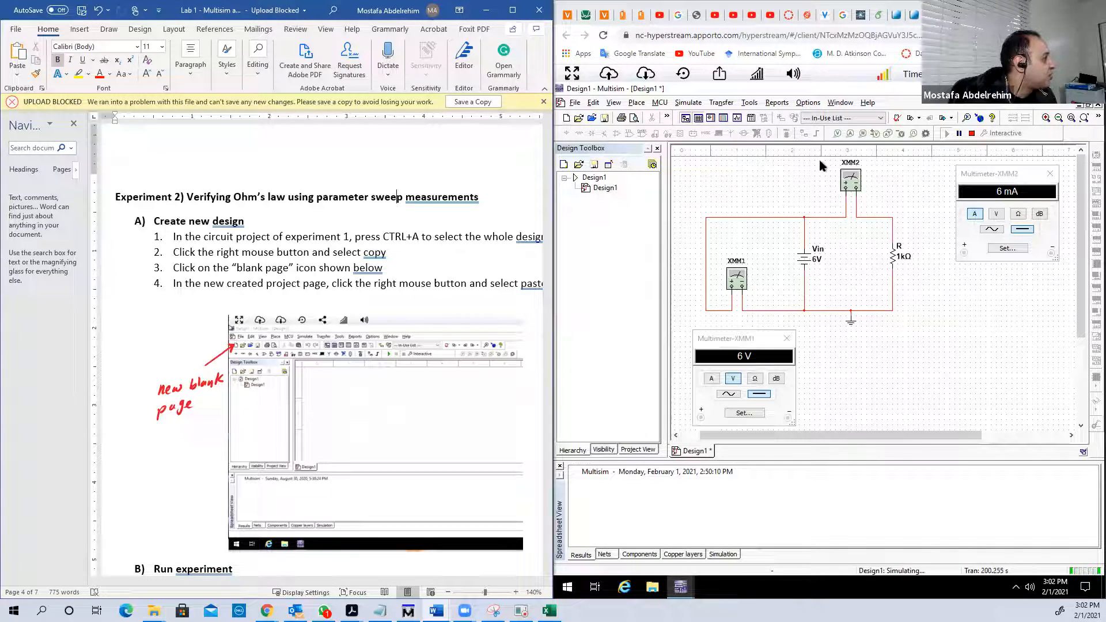
Stop the running simulation in Multisim and create a new blank design
click(971, 133)
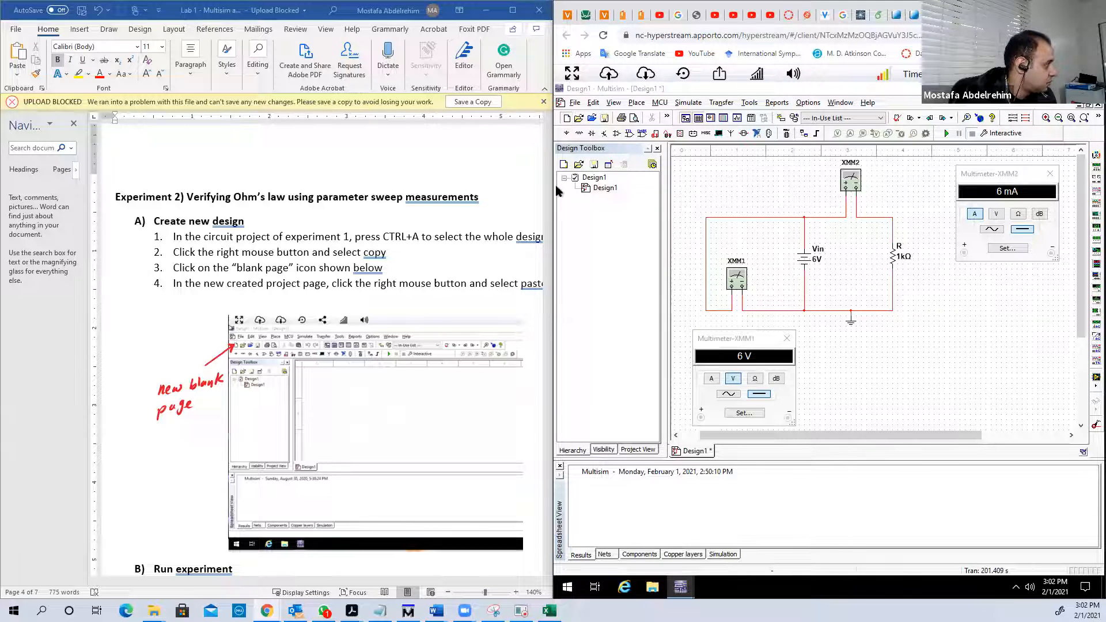
click(566, 118)
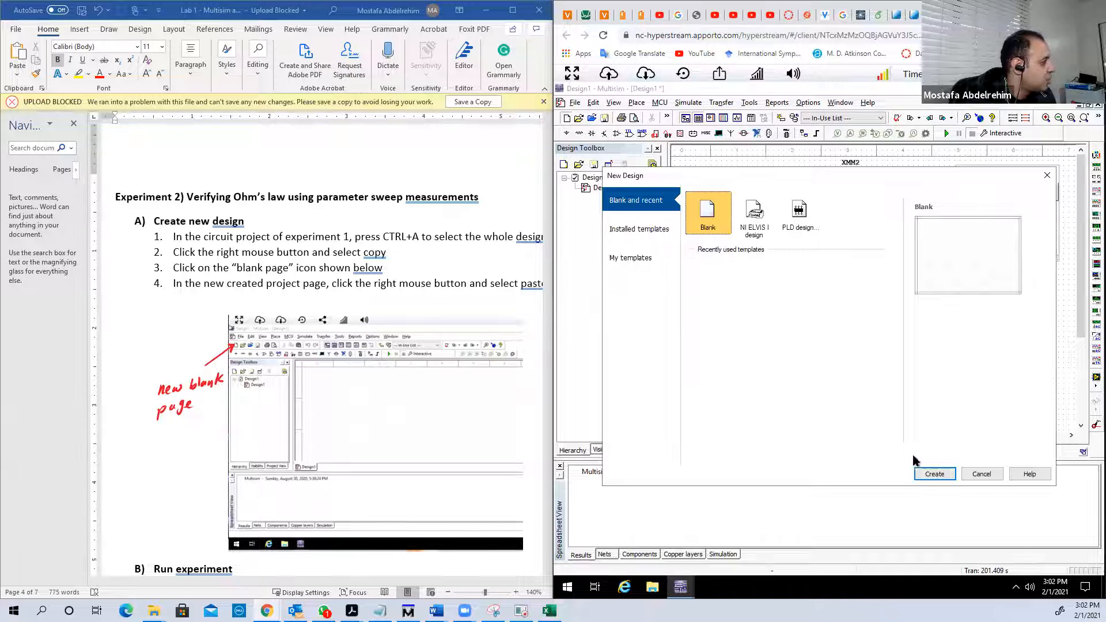
click(928, 474)
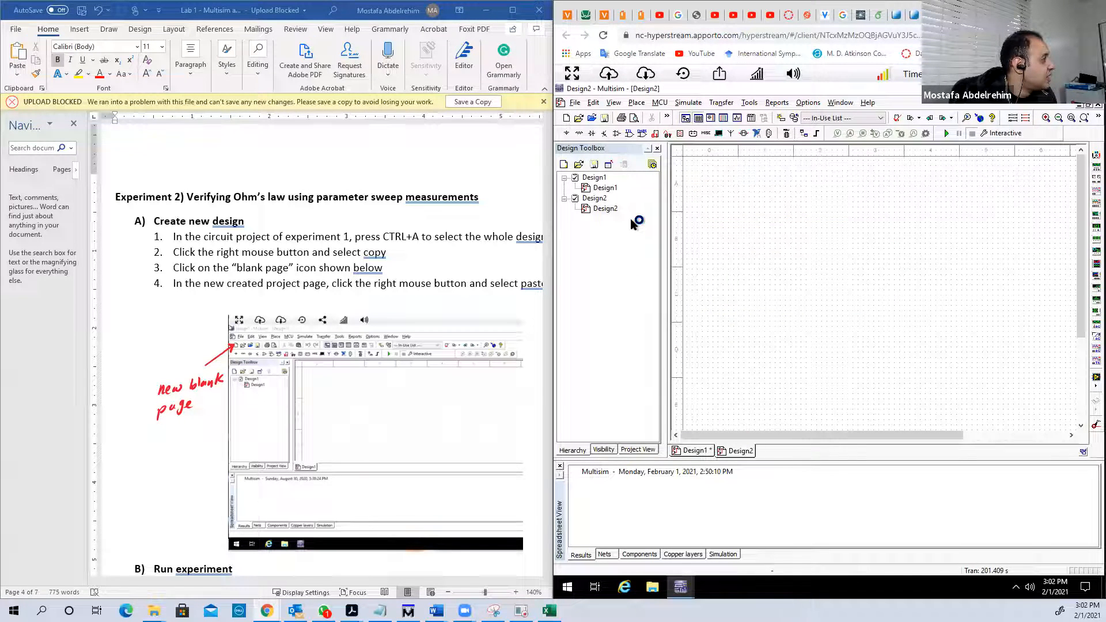
Copy the entire circuit from Design1 and paste it near the middle of the Design2 sheet
double_click(612, 188)
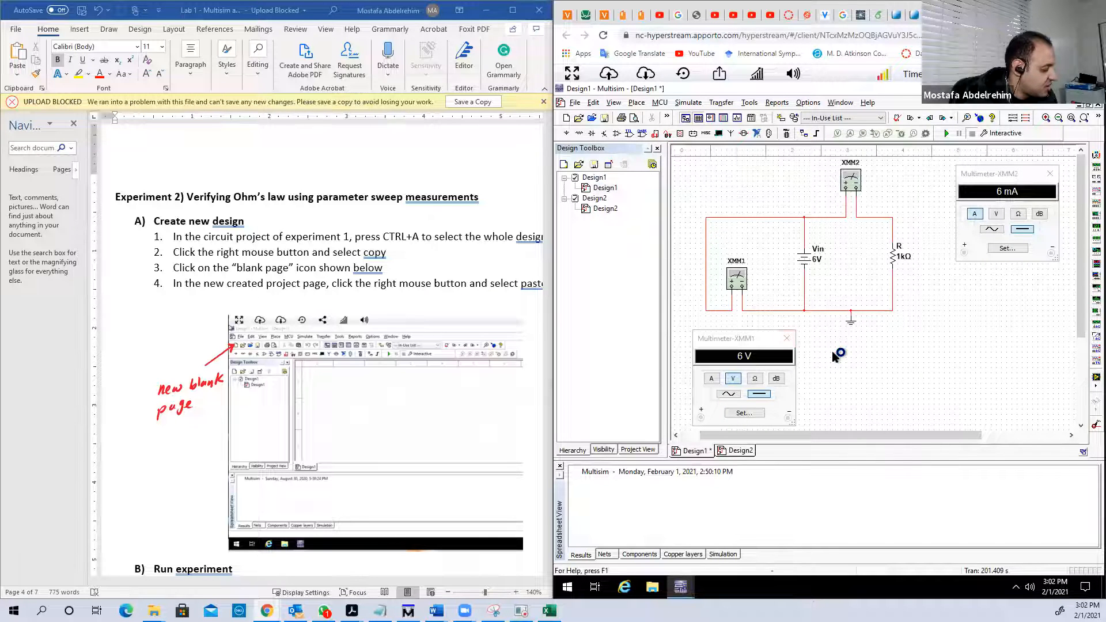
key(ctrl+a)
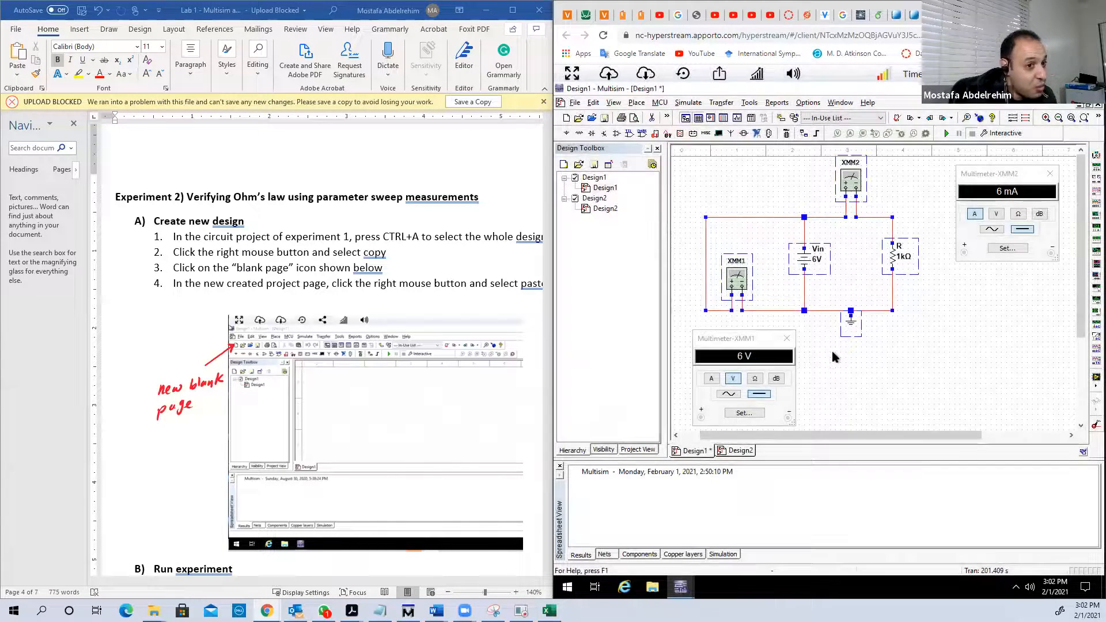
right_click(832, 348)
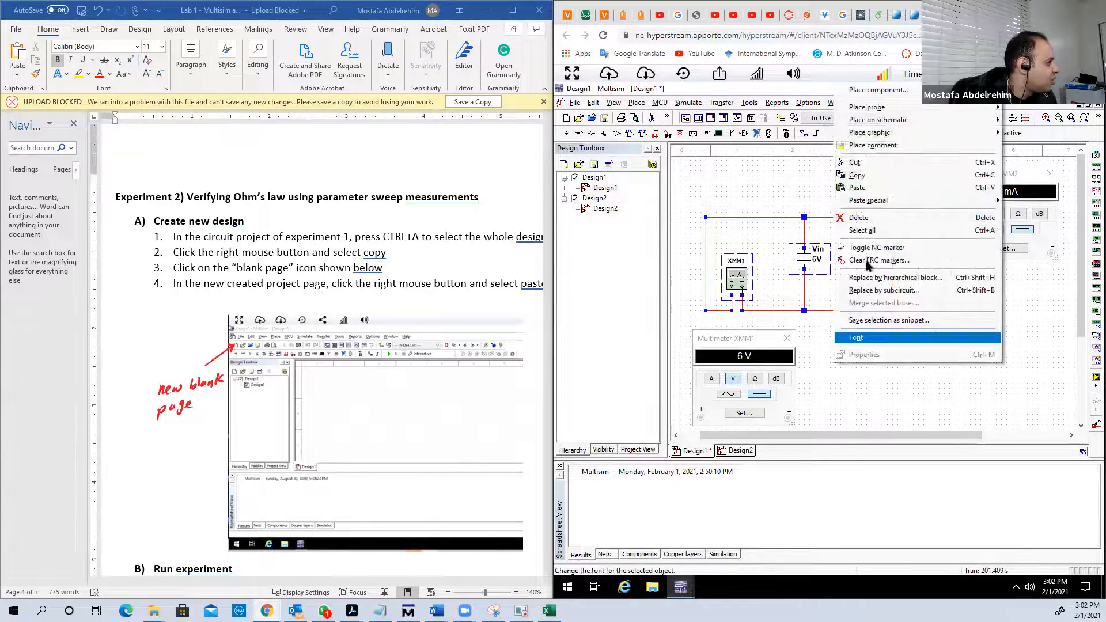
click(863, 174)
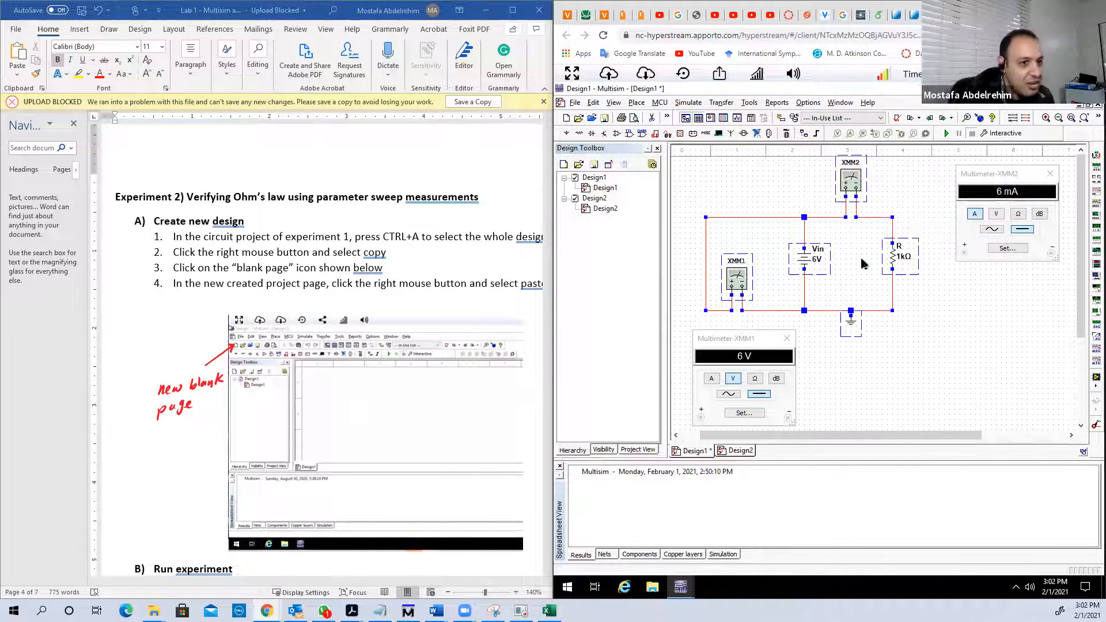
double_click(605, 208)
right_click(766, 226)
click(795, 329)
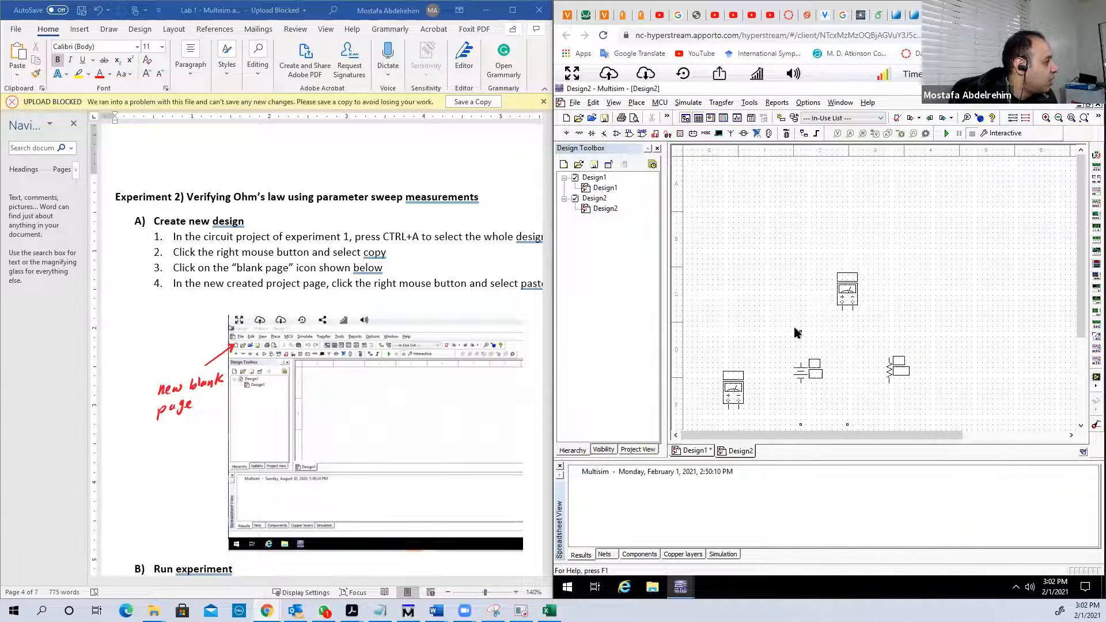
click(875, 255)
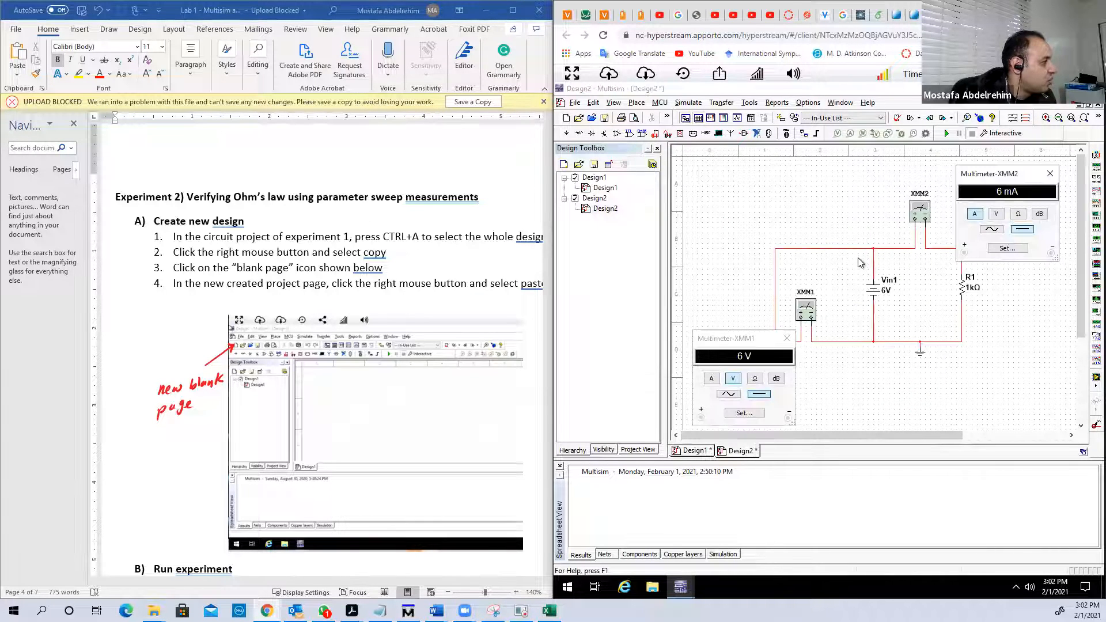
Delete both multimeters, XMM1 and XMM2, from Design2 and wire Vin1's positive terminal directly to the upper end of R1
click(786, 339)
click(1049, 174)
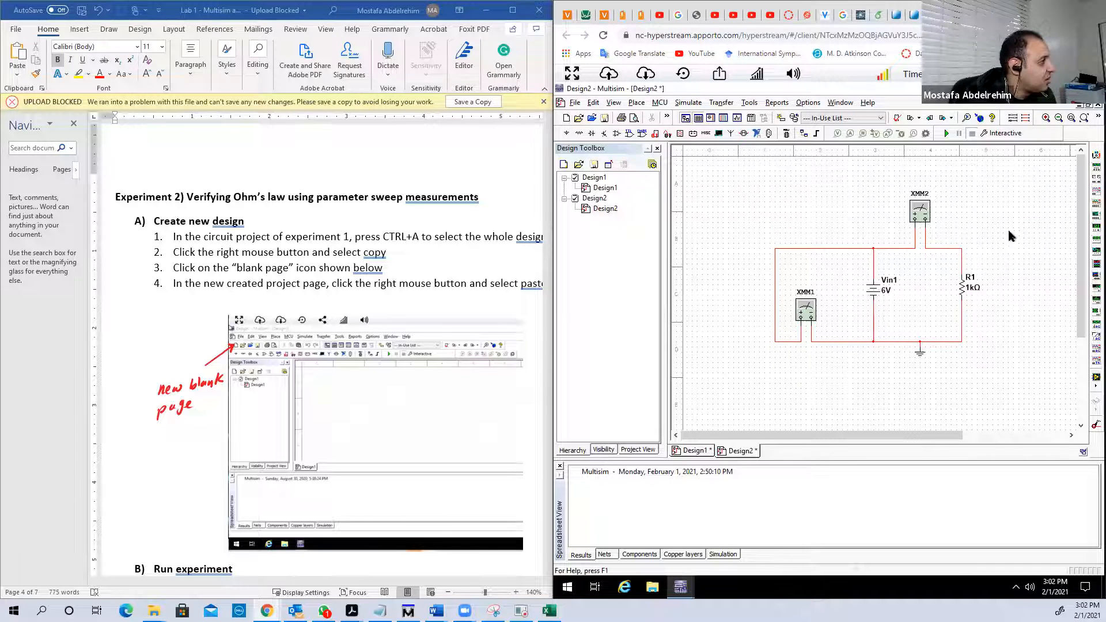
click(917, 213)
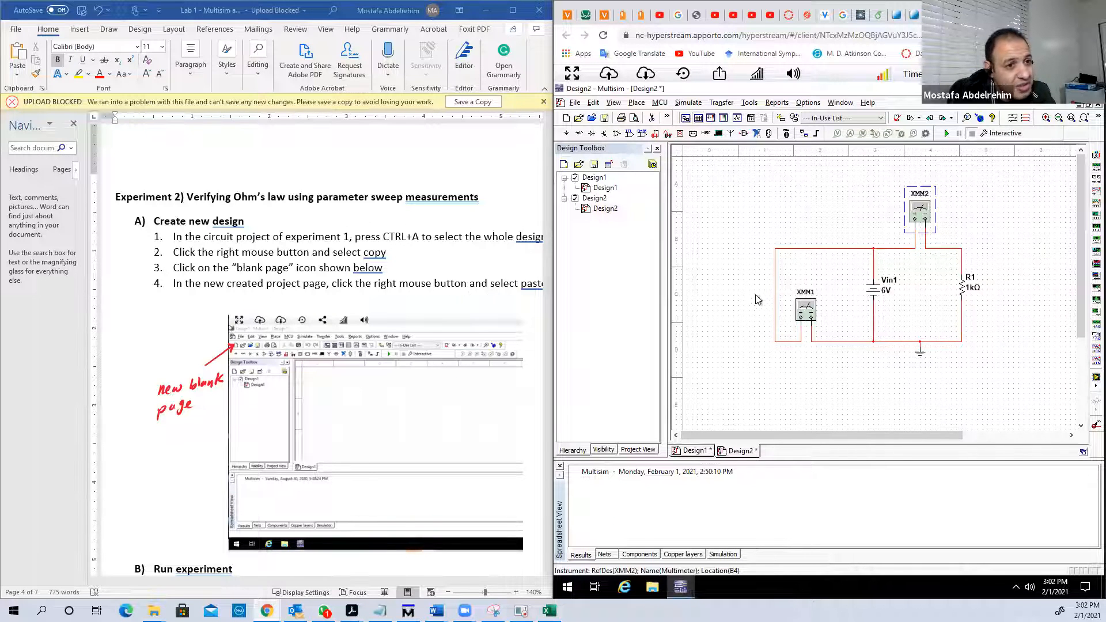
key(Delete)
click(806, 306)
key(Delete)
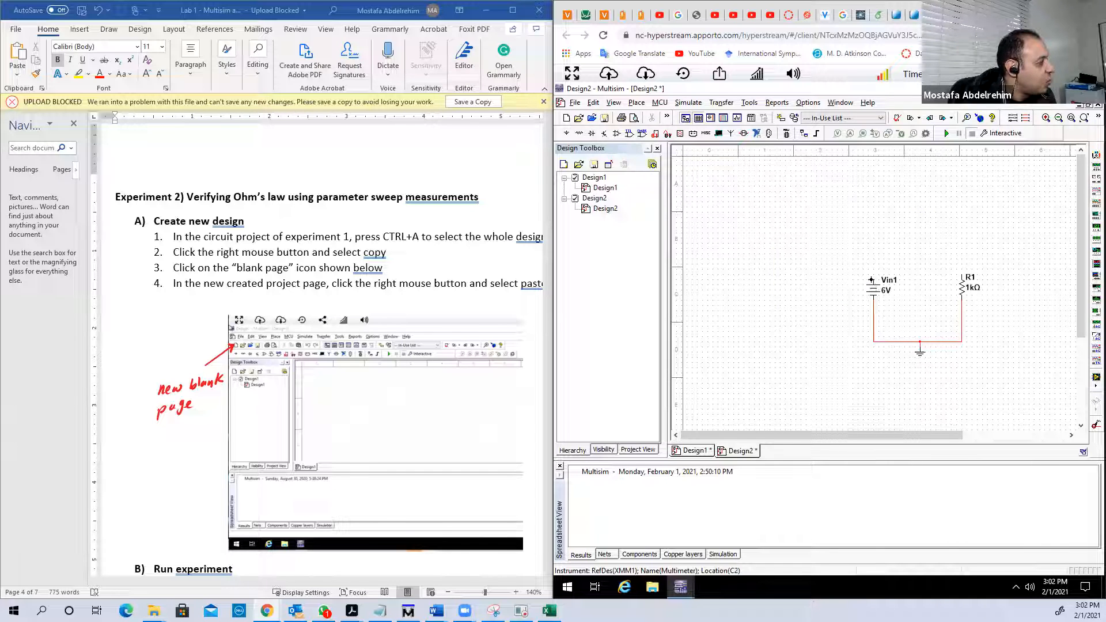
click(874, 280)
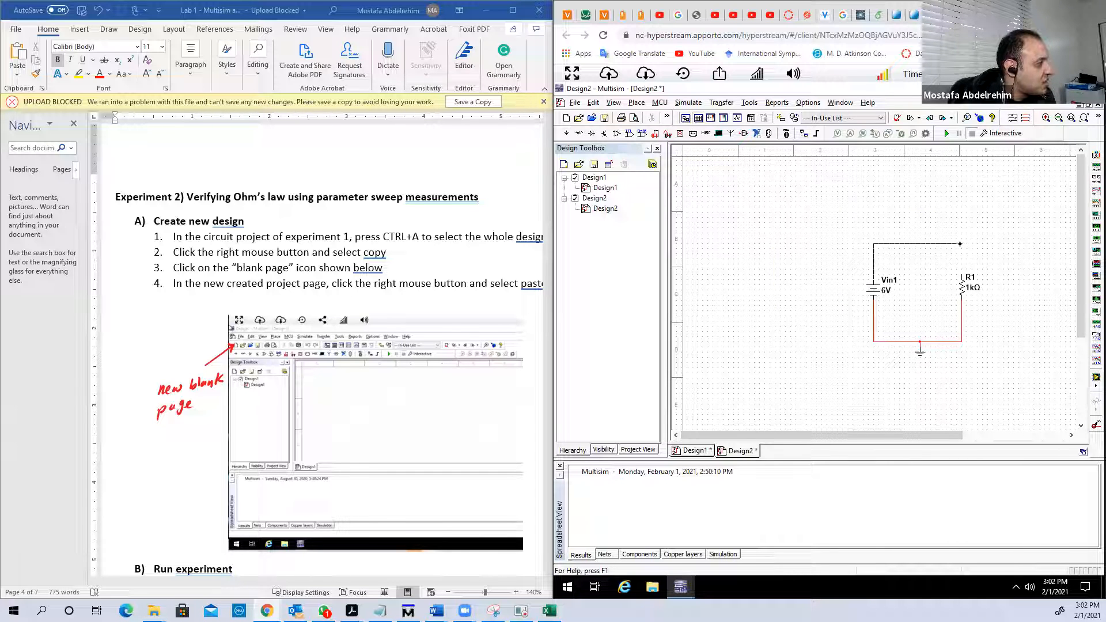
click(961, 272)
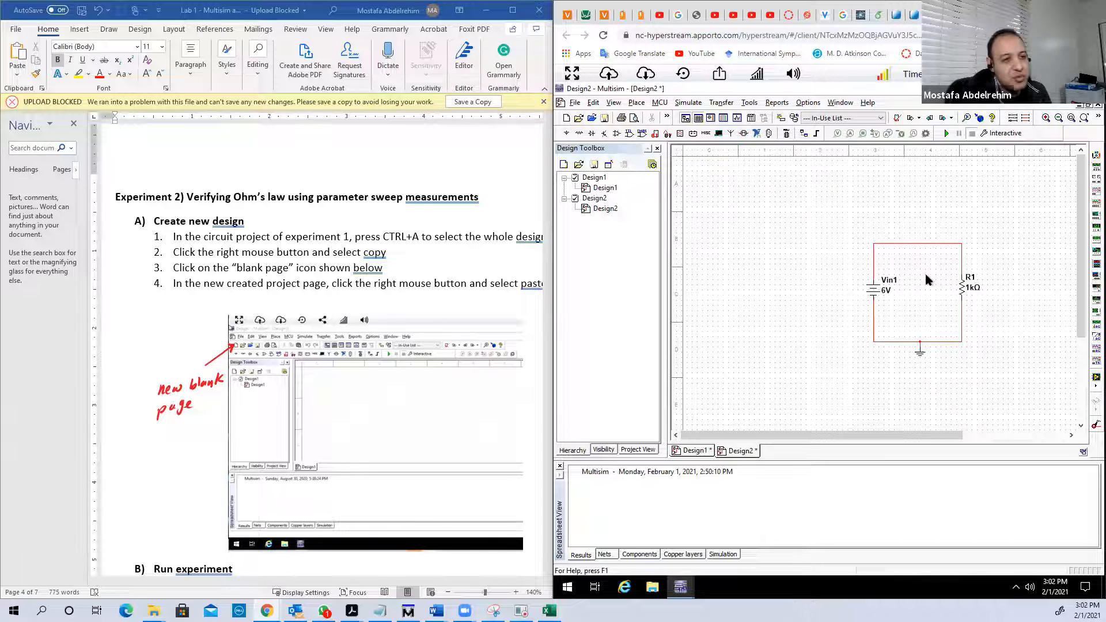
Rename the DC voltage source Vin1 as Vin
double_click(889, 279)
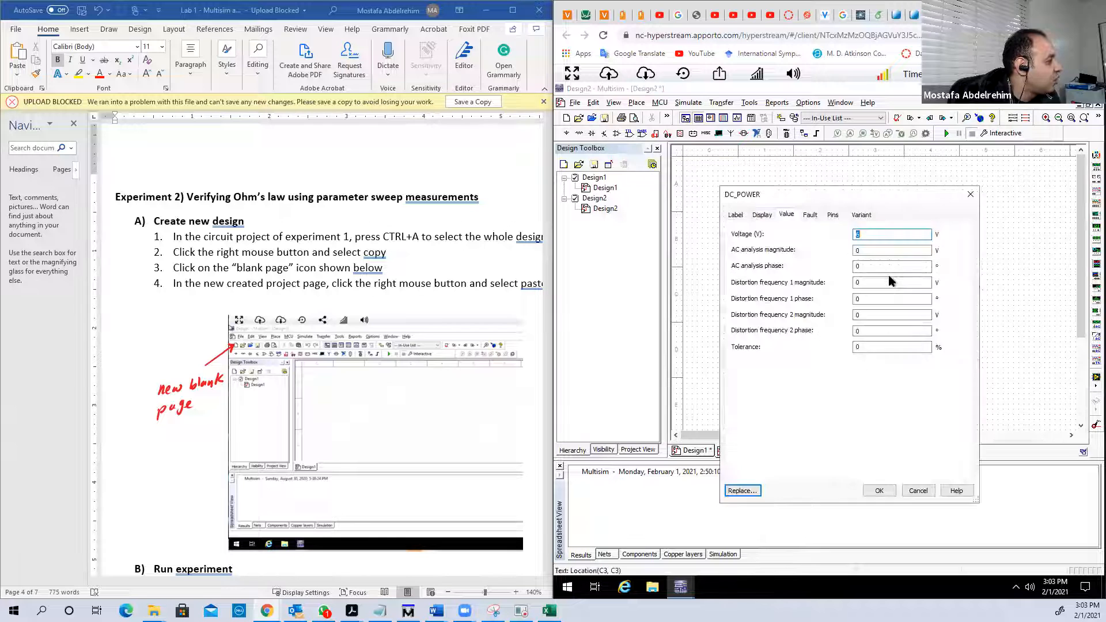
click(739, 216)
click(786, 249)
key(BackSpace)
click(879, 490)
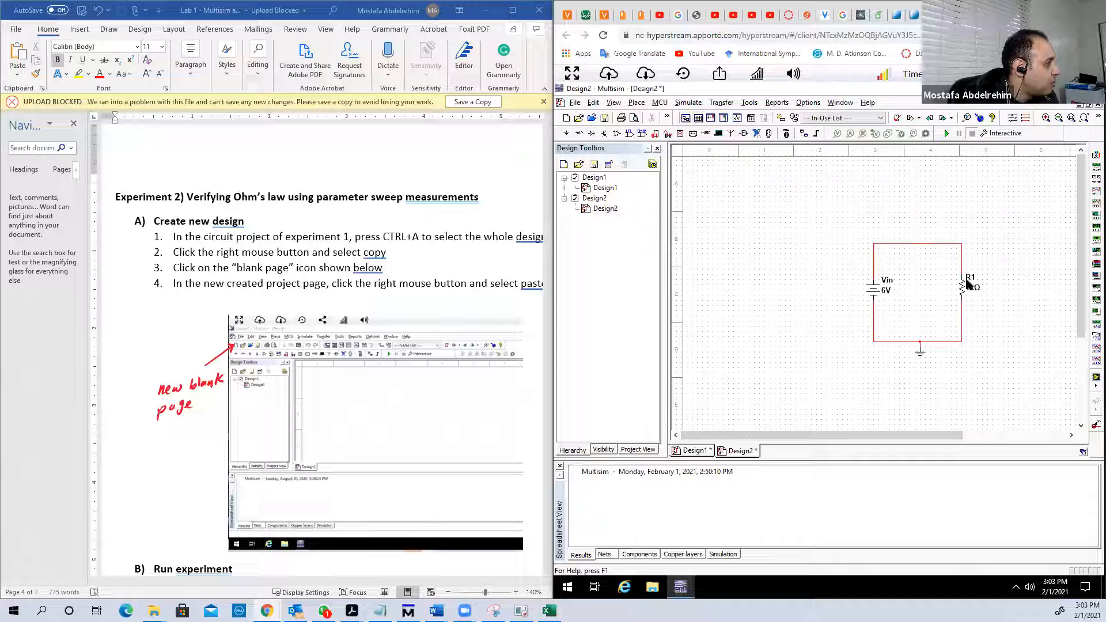
Rename the 1 kΩ resistor R1 as R
double_click(968, 282)
click(761, 248)
key(BackSpace)
click(880, 494)
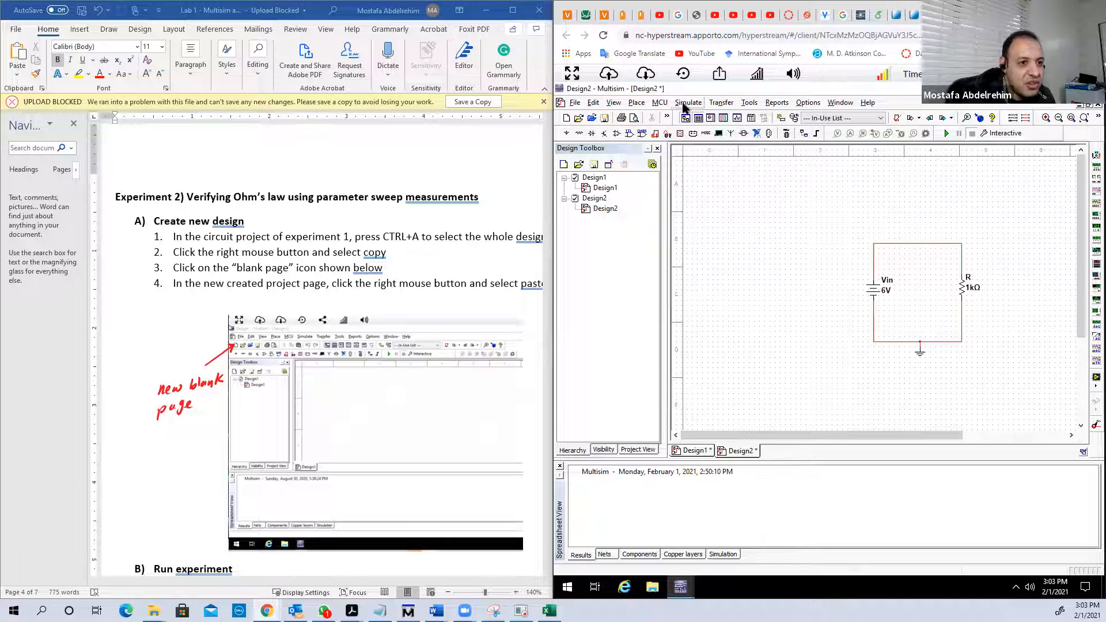
Open the analyses and simulation settings for Design2 and choose DC Sweep as the active analysis
click(683, 106)
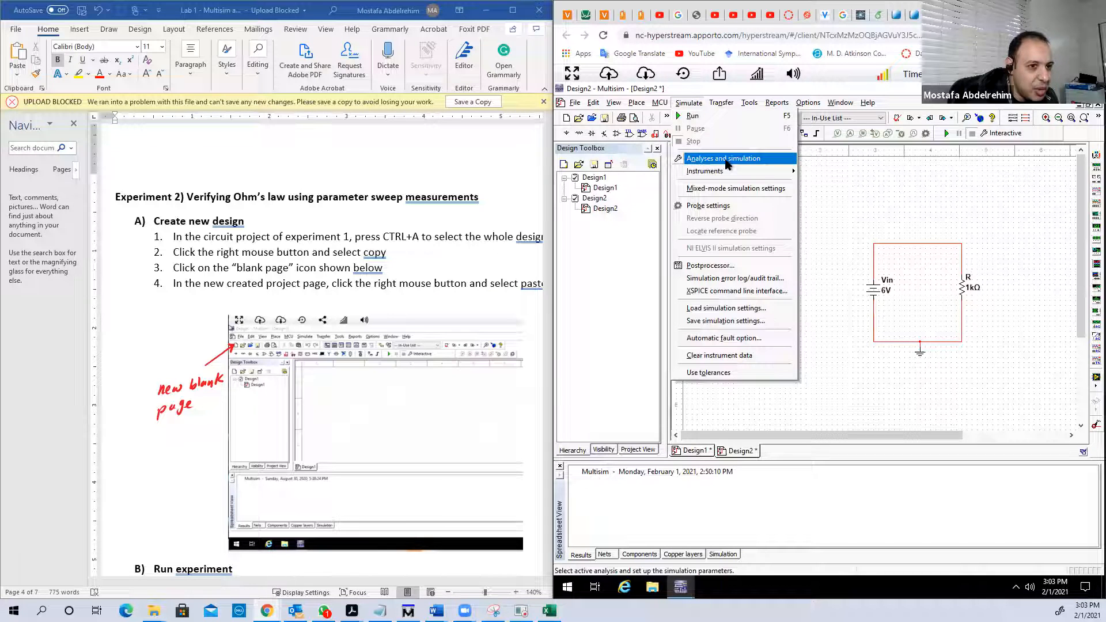
click(725, 158)
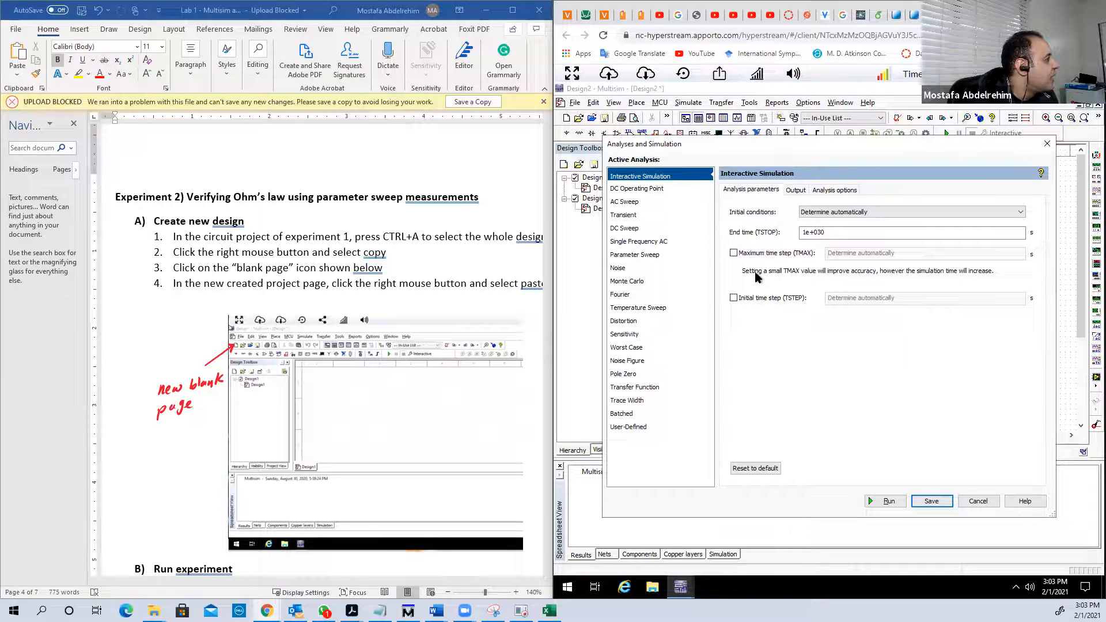
click(631, 229)
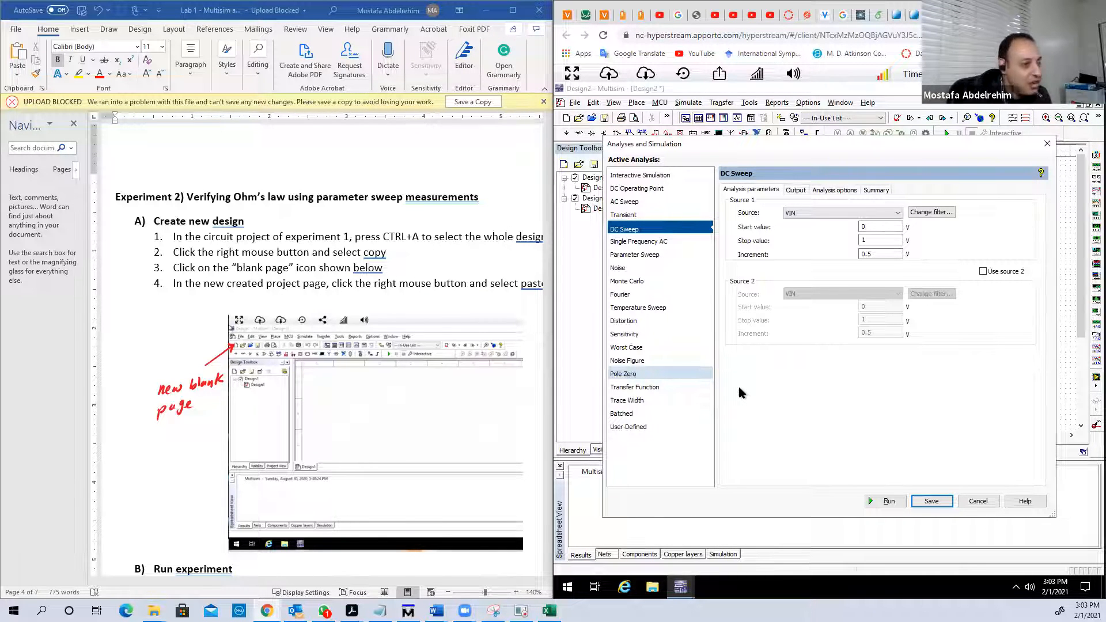
drag(786, 144, 454, 143)
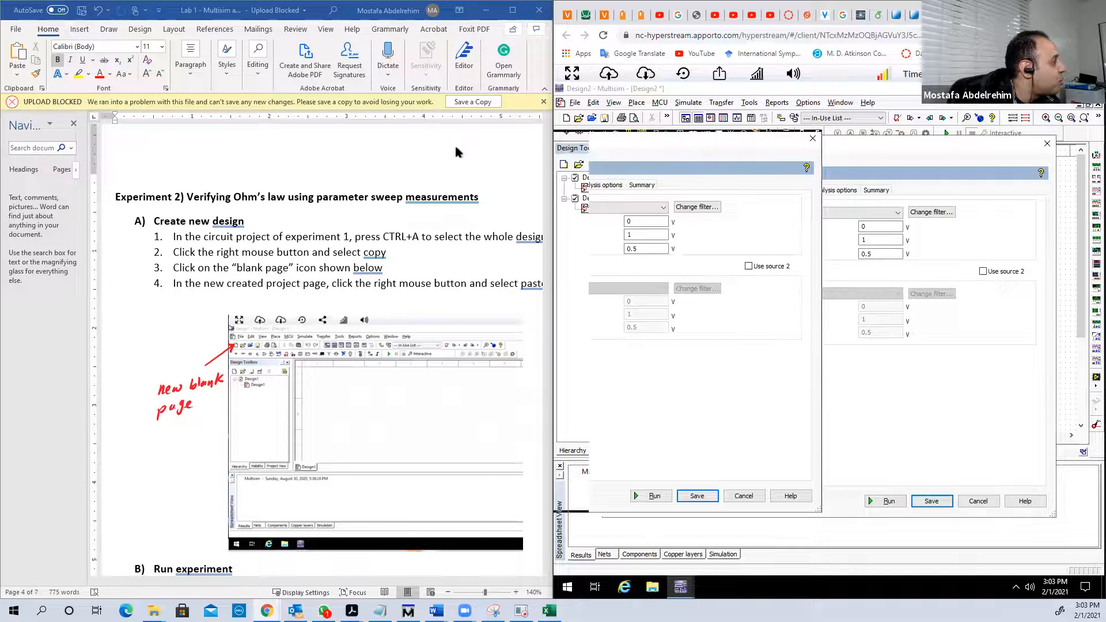
drag(653, 140, 900, 396)
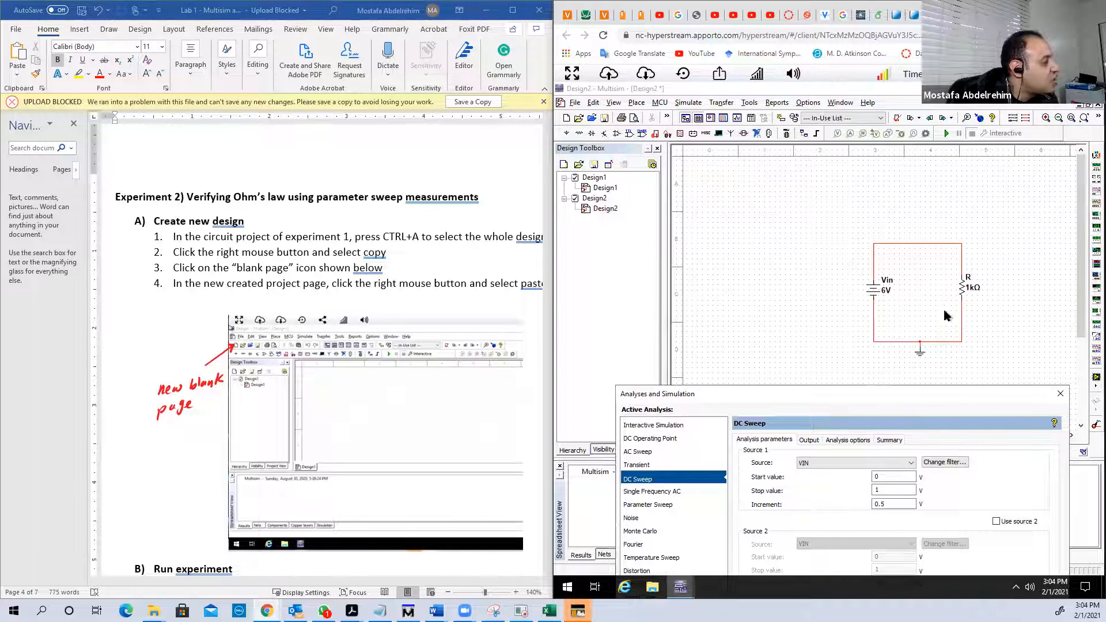
drag(868, 406, 846, 175)
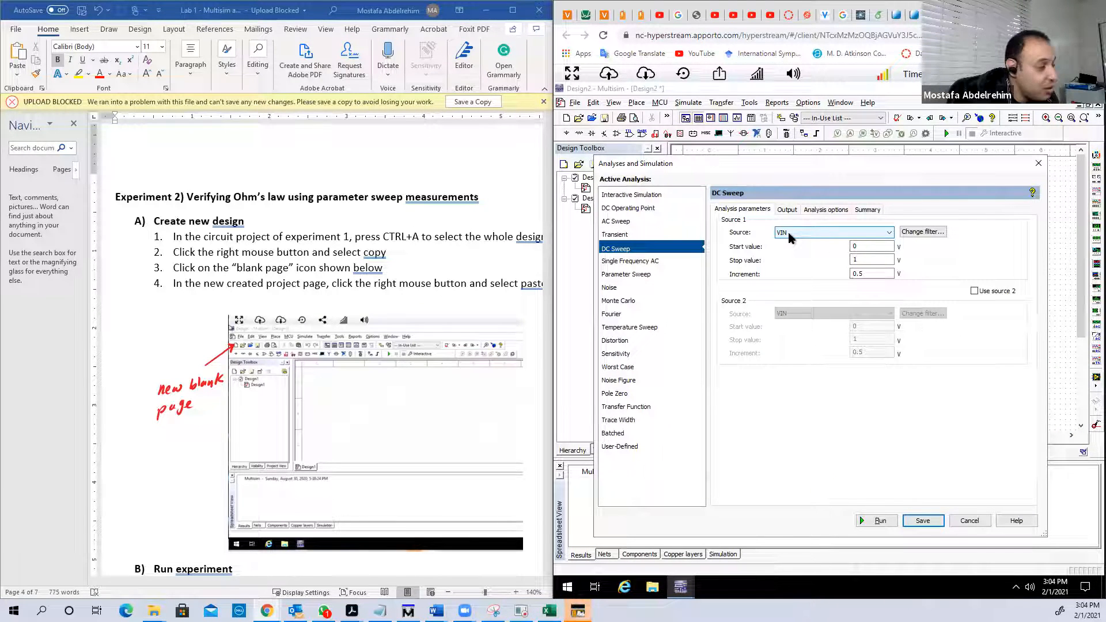
Set the DC sweep of source VIN to run from 0 V to 15 V in 0.5 V increments
double_click(849, 246)
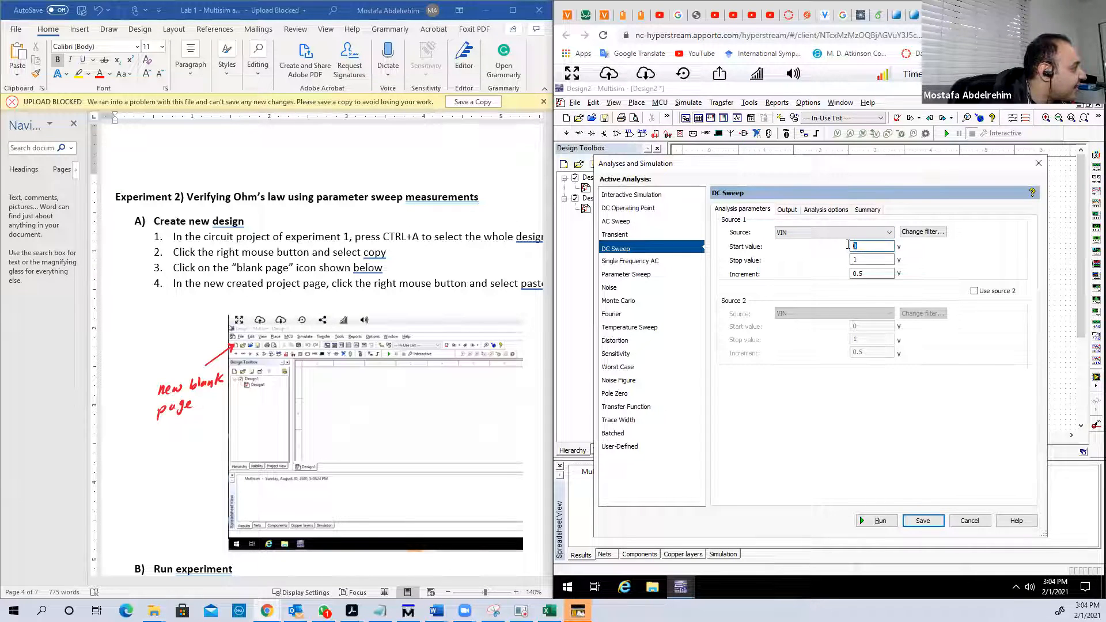
click(870, 273)
double_click(855, 259)
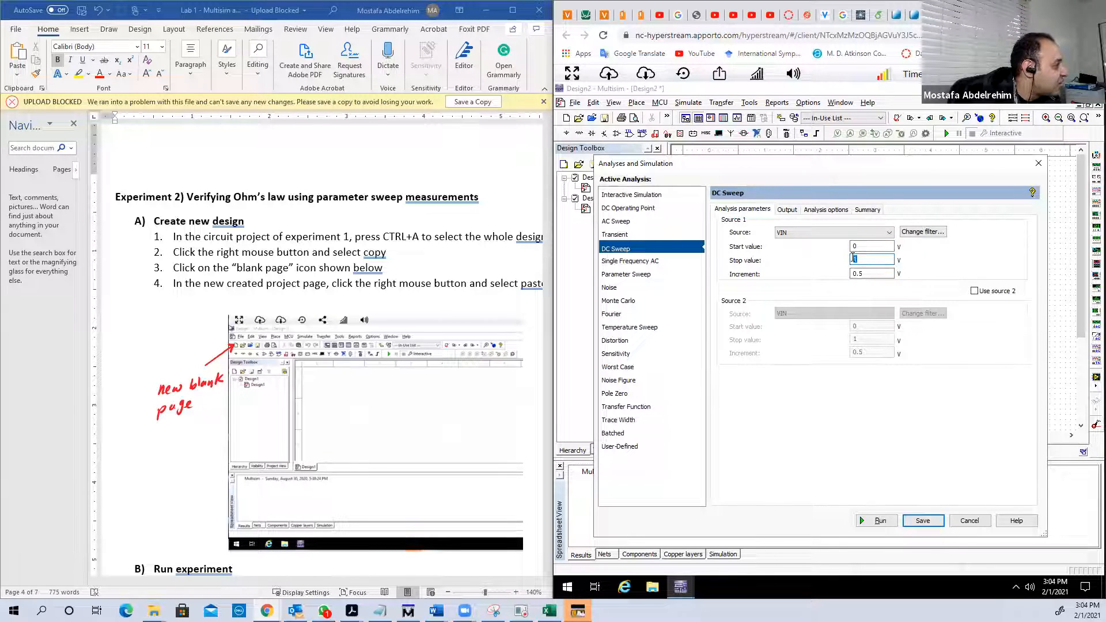
click(866, 277)
click(864, 259)
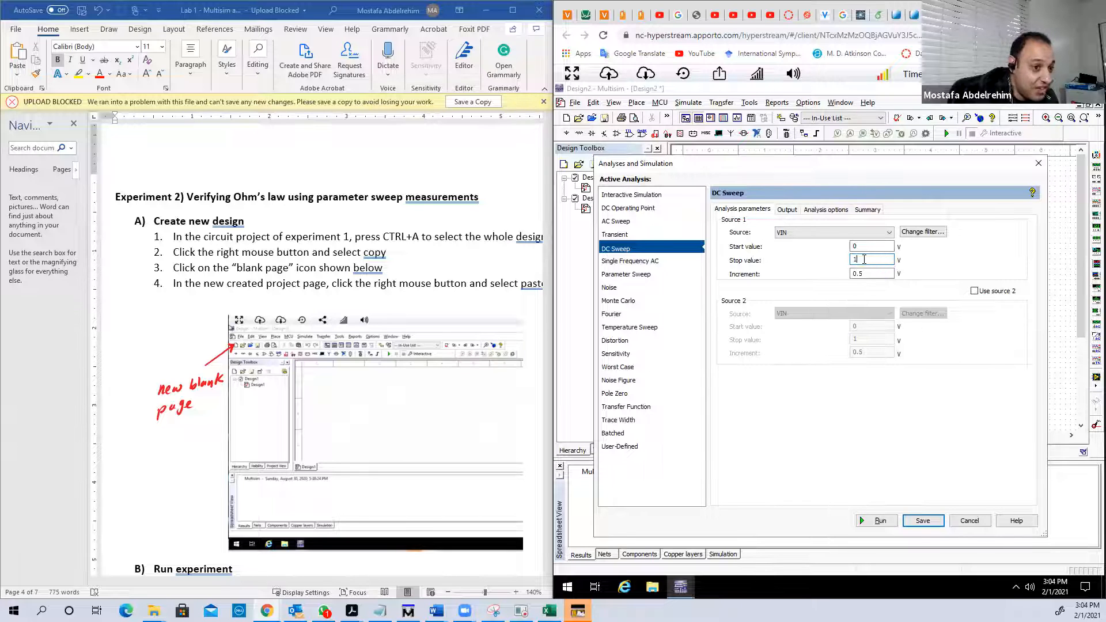
text(5)
click(869, 275)
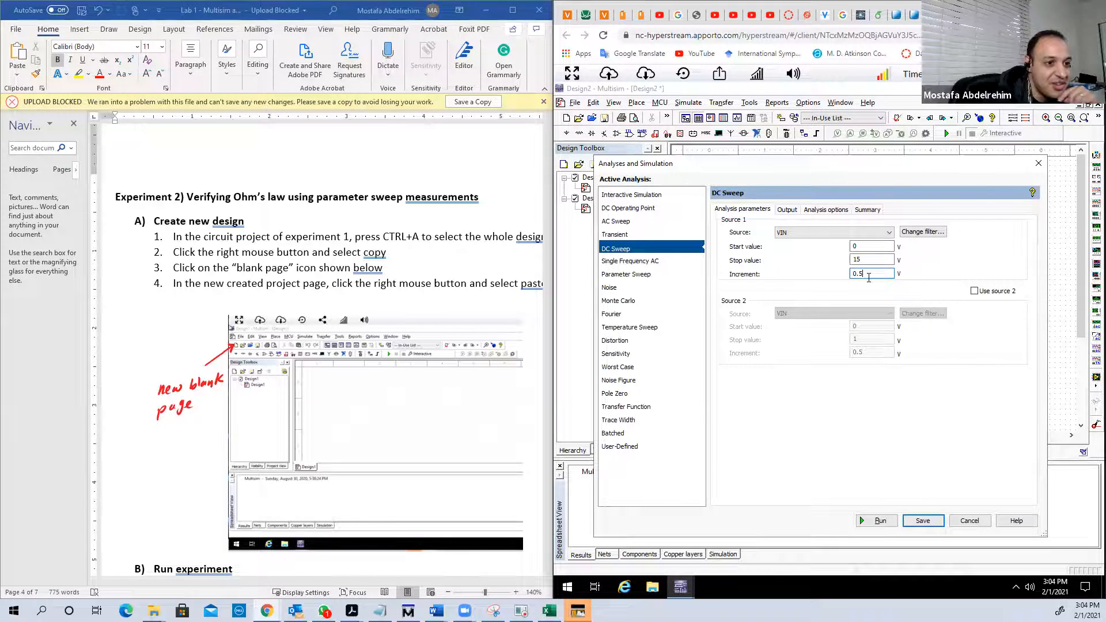
drag(869, 274, 848, 274)
text(3)
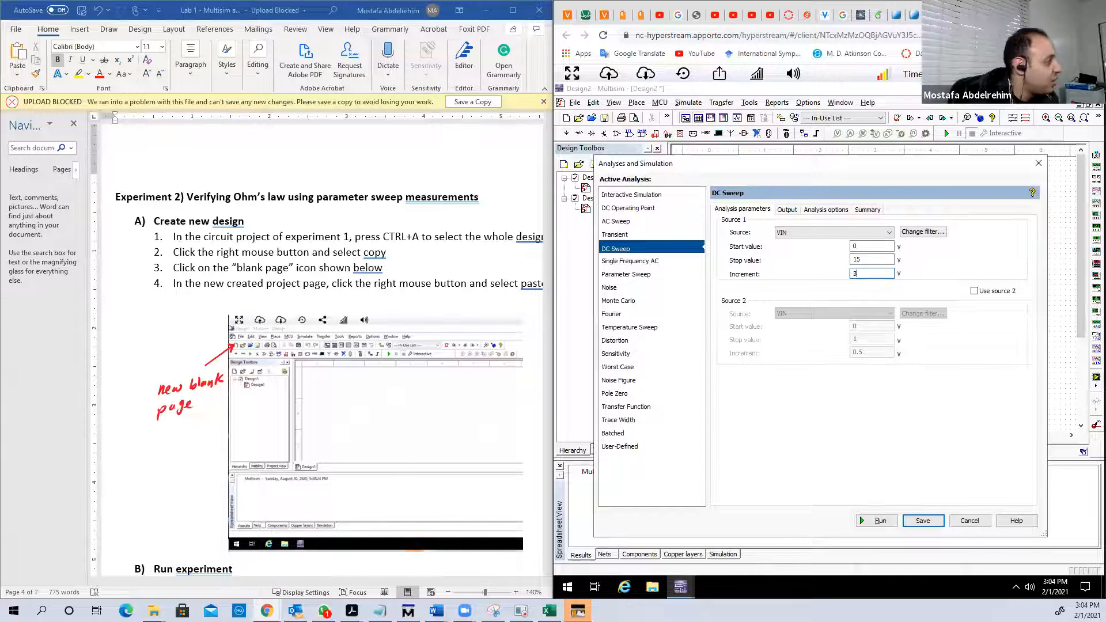
key(BackSpace)
text(0.5)
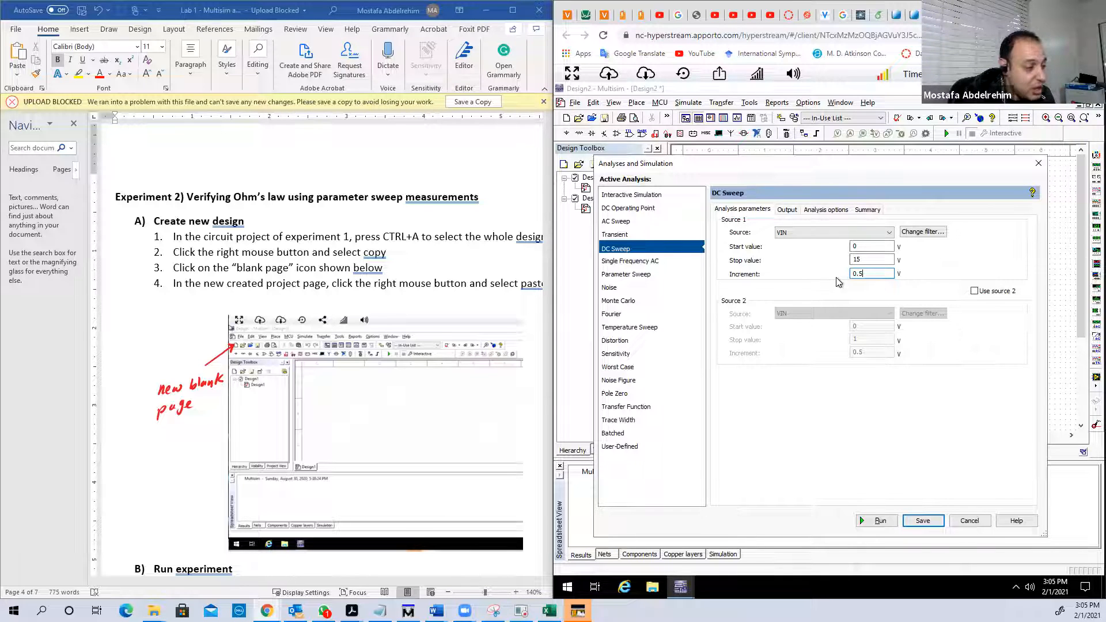
Add the resistor current I(R) as the output variable for analysis and run the DC sweep
click(788, 211)
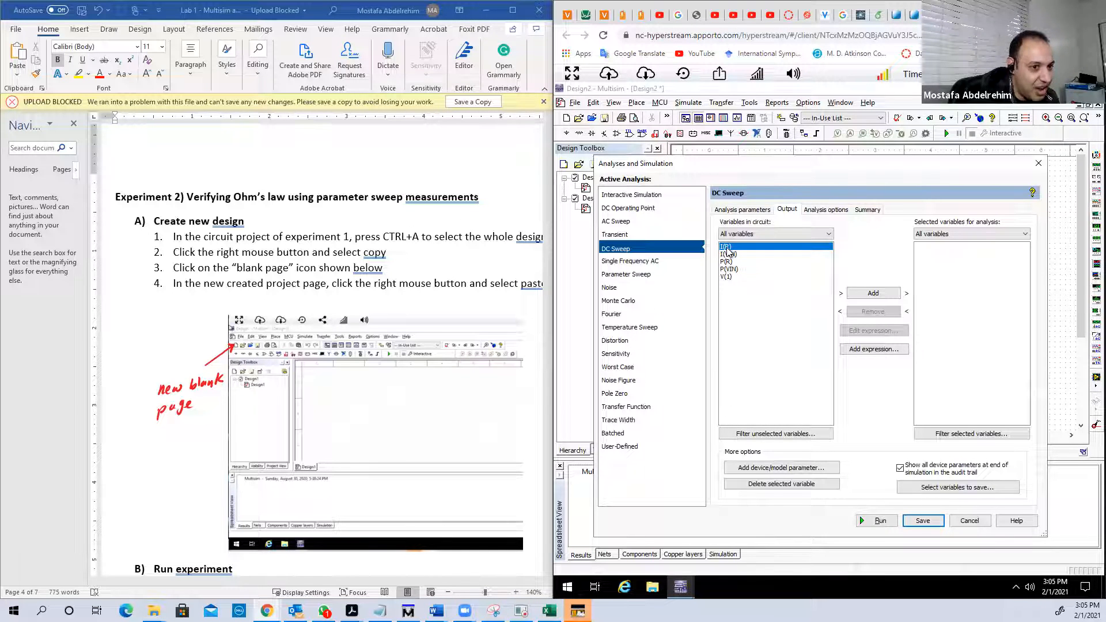
click(874, 295)
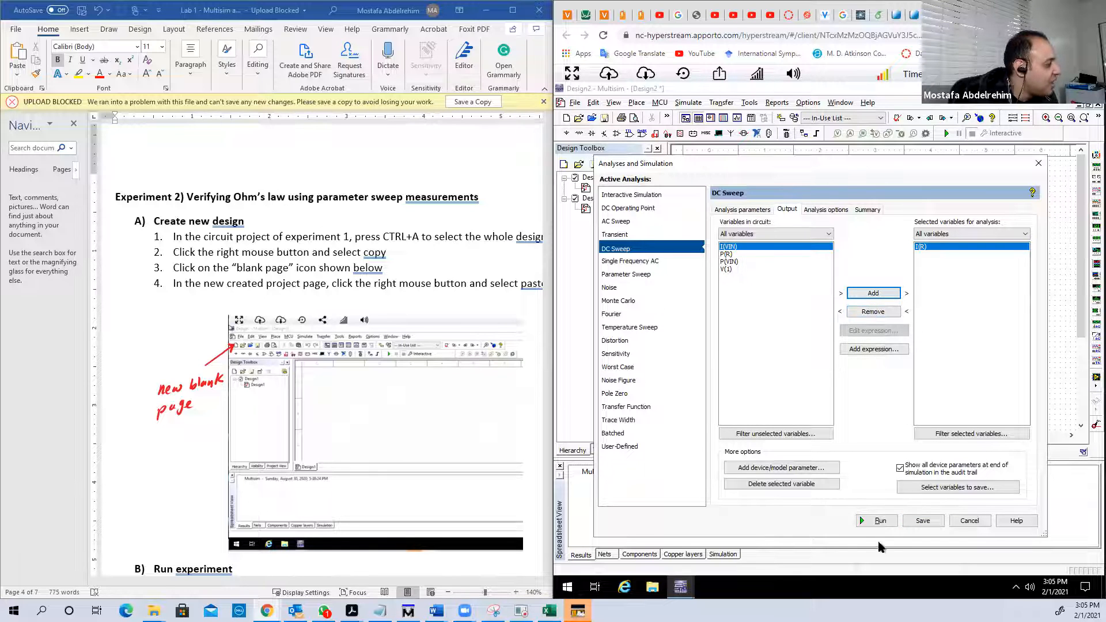
click(878, 521)
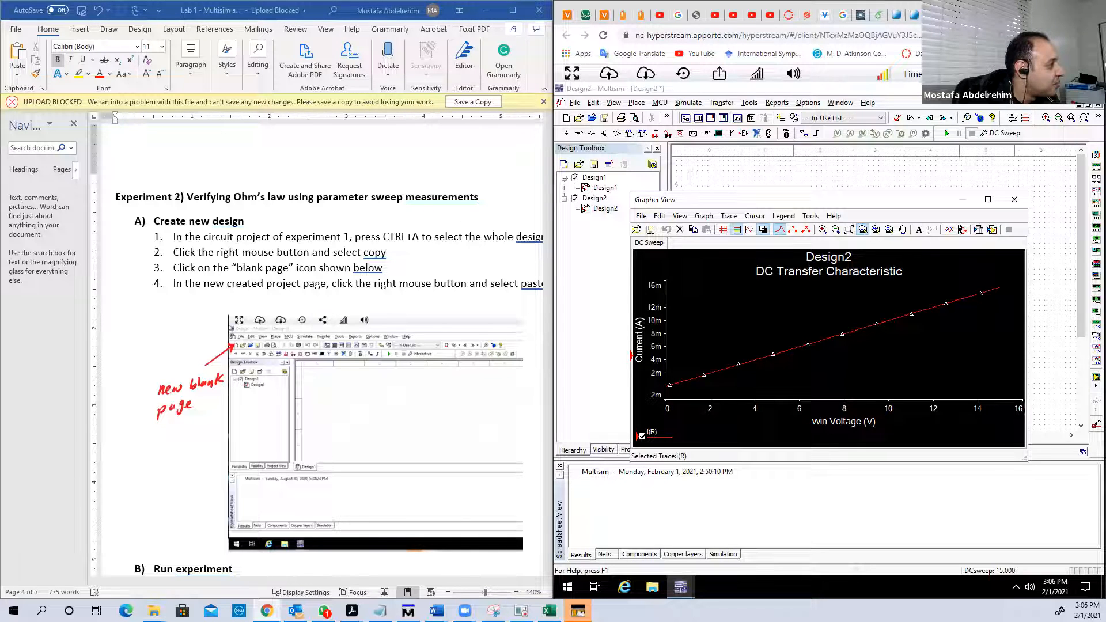
Export the I(R) trace data from the Grapher to a new Microsoft Excel worksheet
click(979, 231)
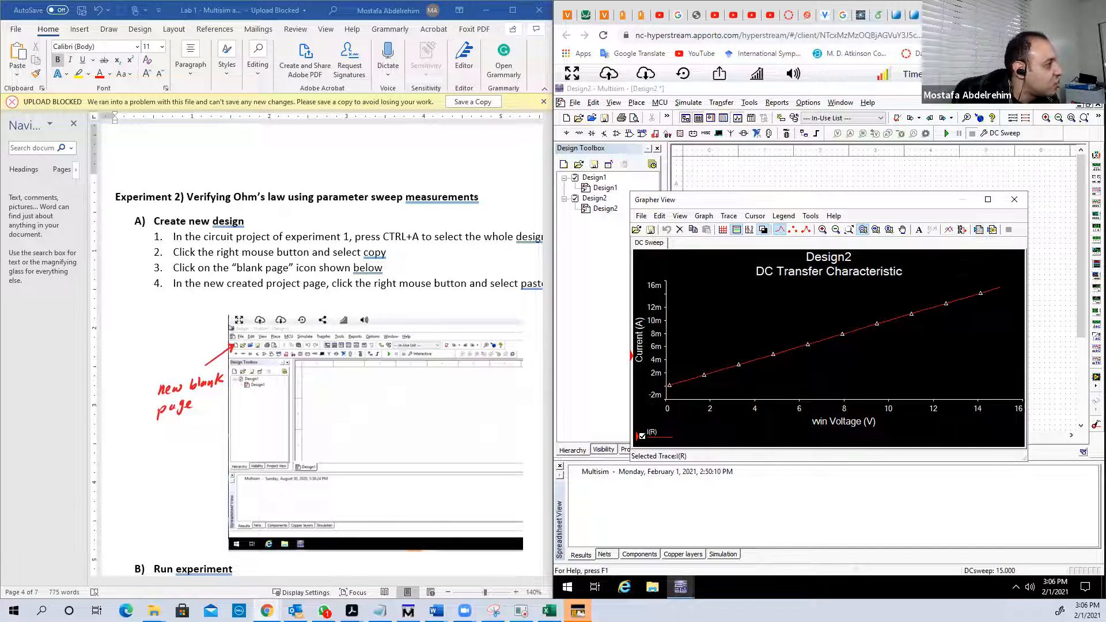
click(978, 231)
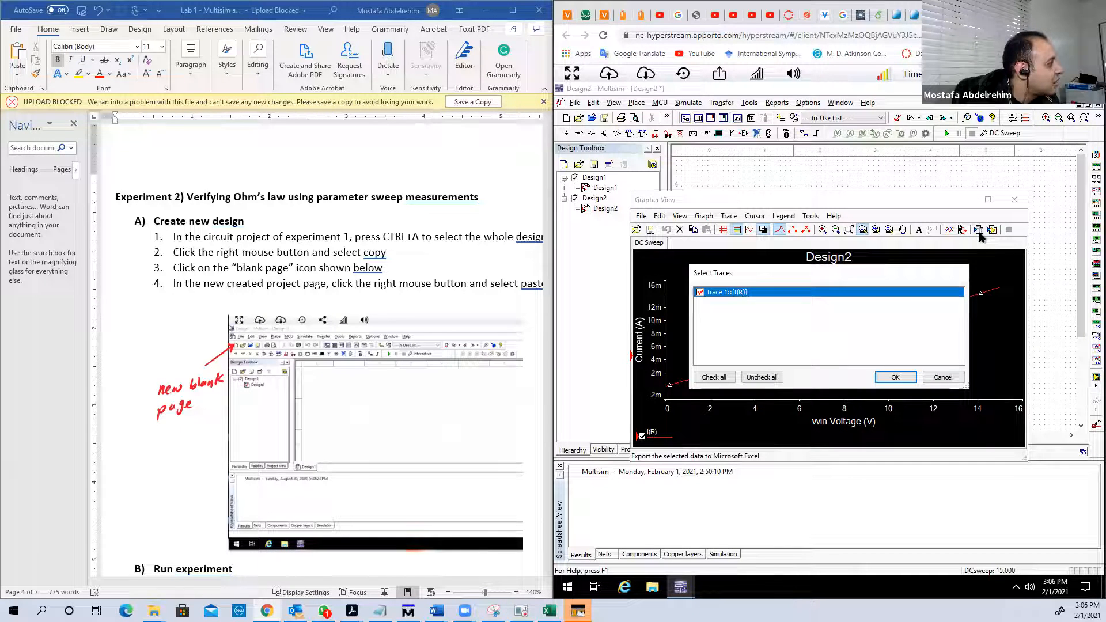
mouse_move(768, 272)
mouse_down()
mouse_move(714, 223)
mouse_move(697, 184)
mouse_up()
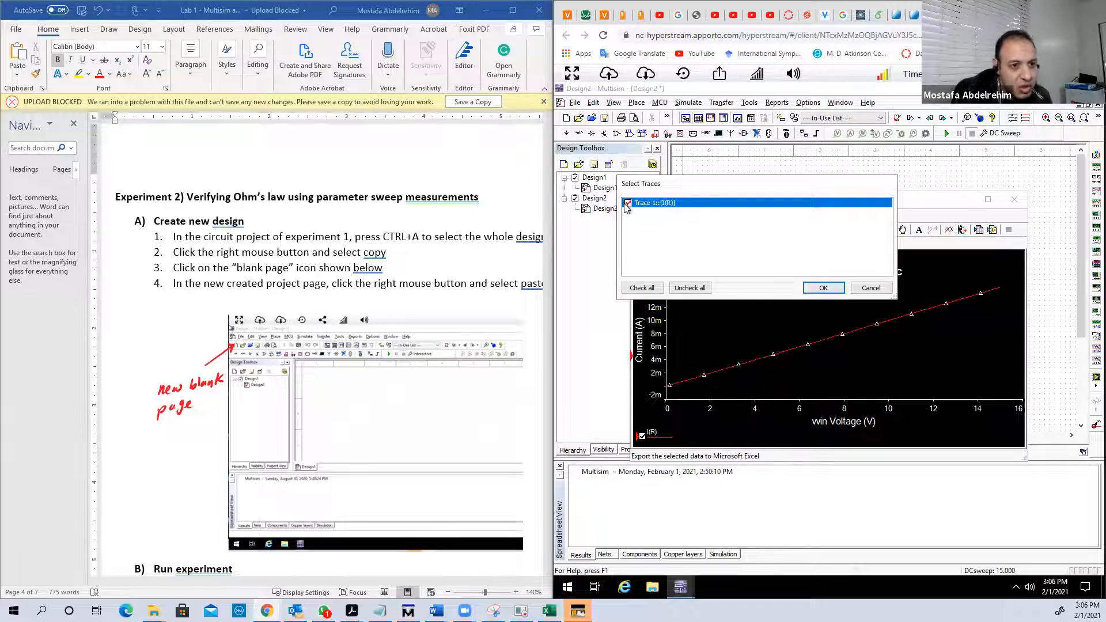
drag(642, 184, 668, 205)
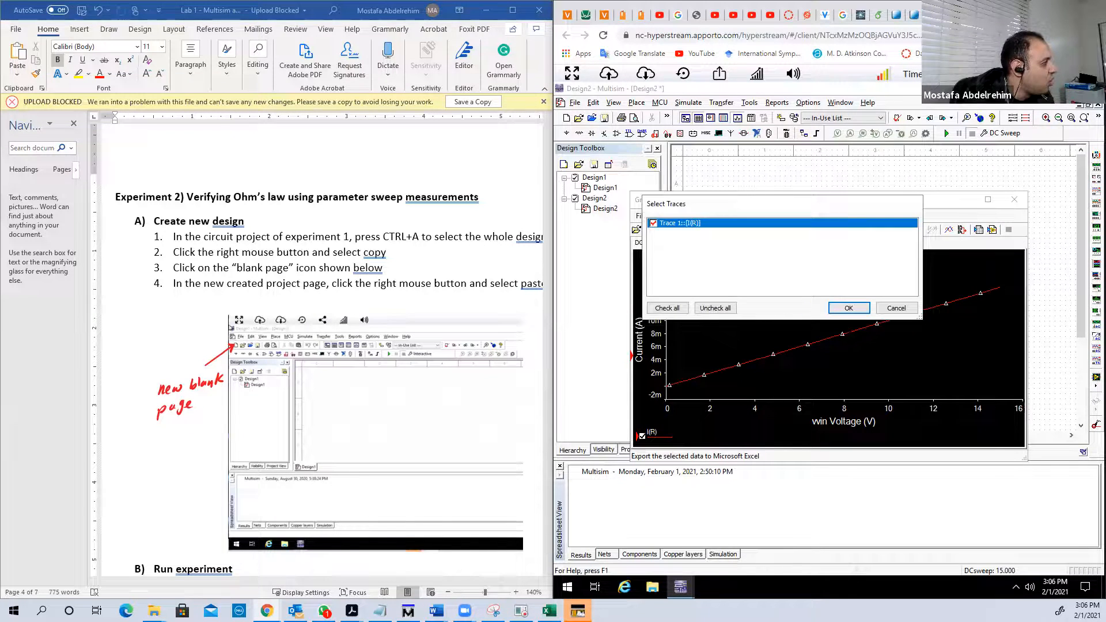
click(663, 309)
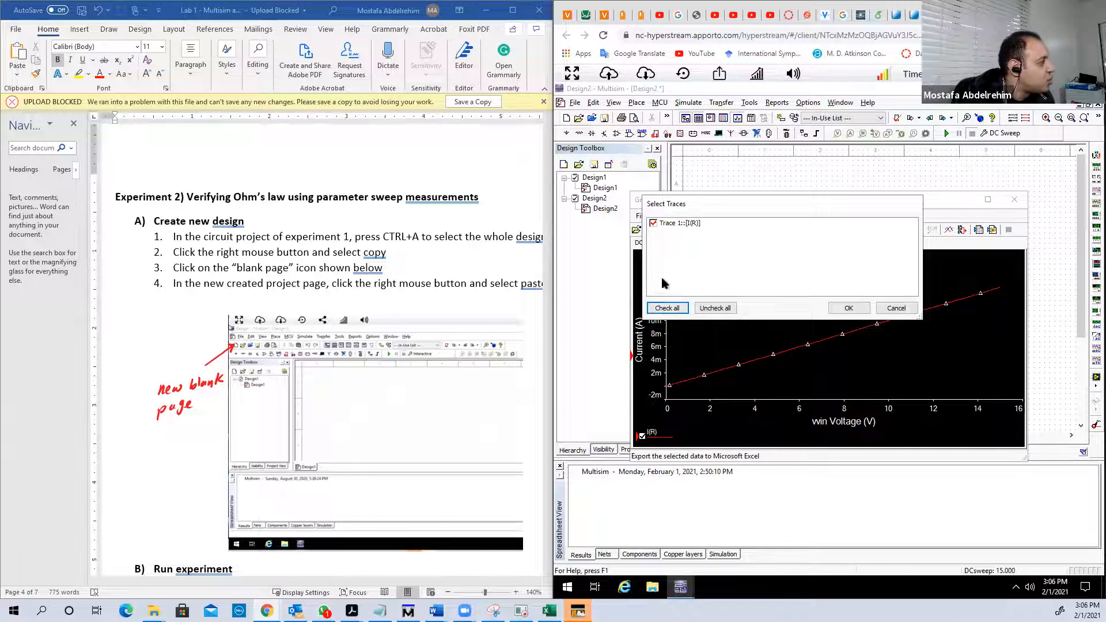
click(654, 224)
click(654, 225)
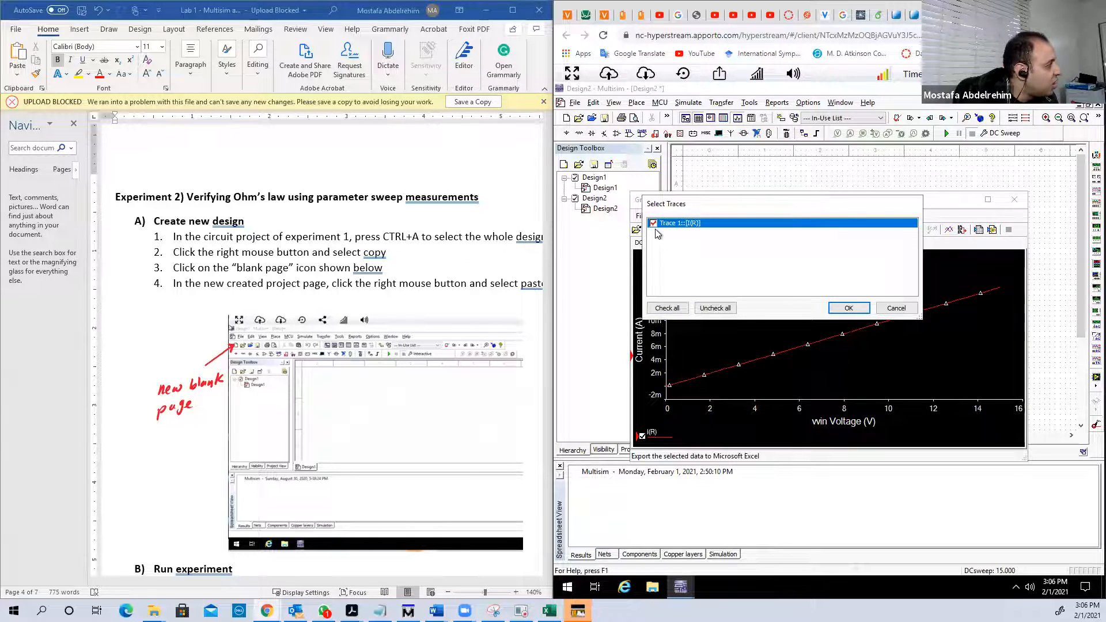
click(847, 308)
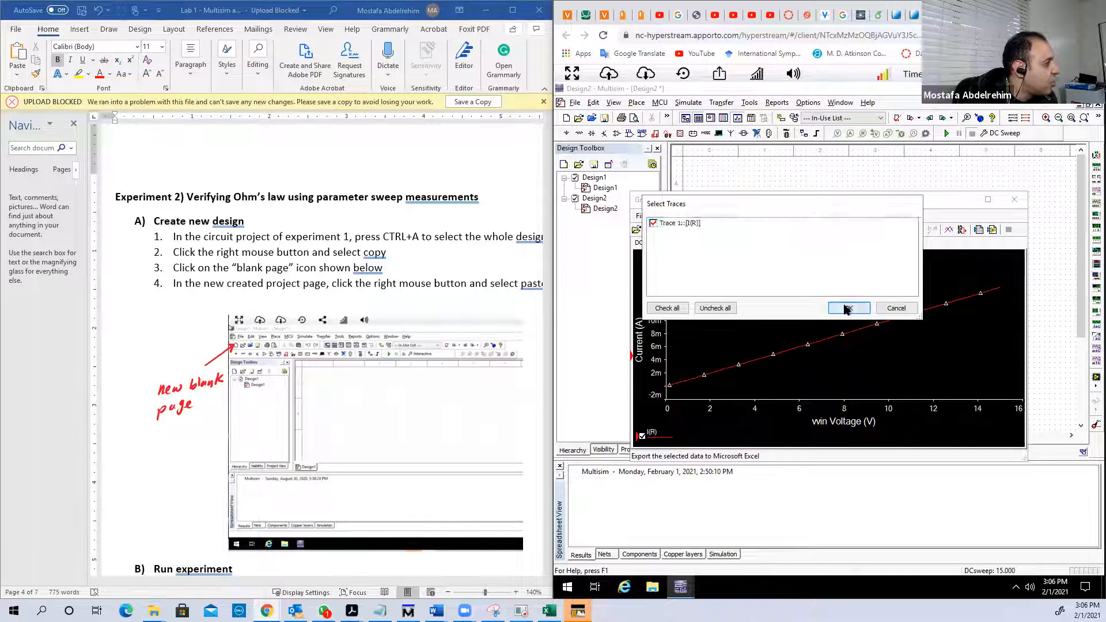
click(900, 358)
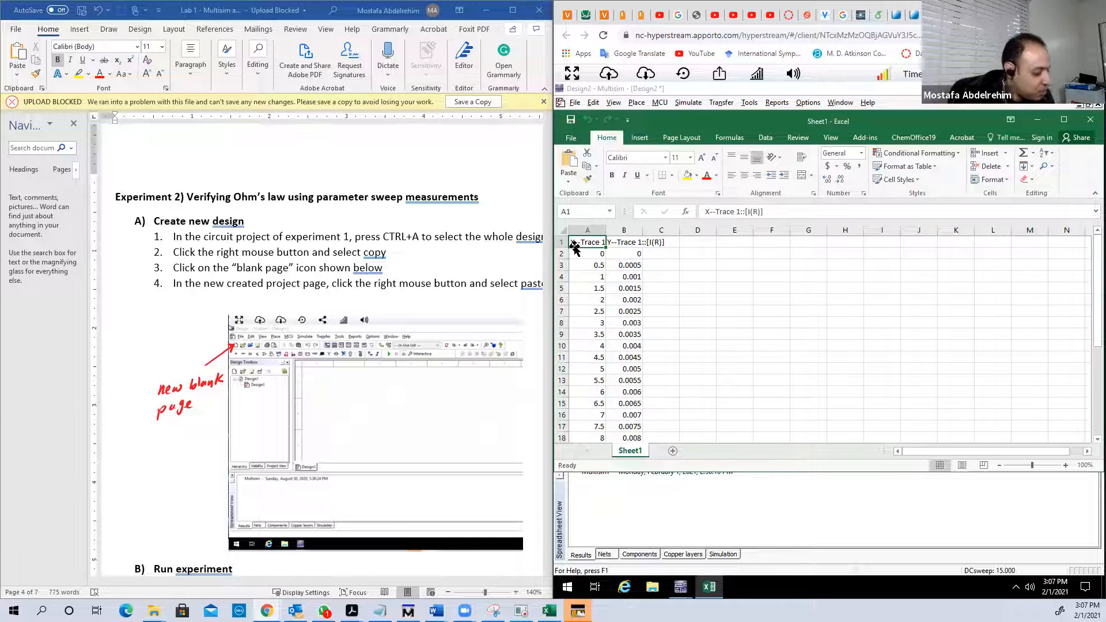
In the exported Excel sheet, rename the header in A1 as Vin and the header in B1 as I
text(Vin)
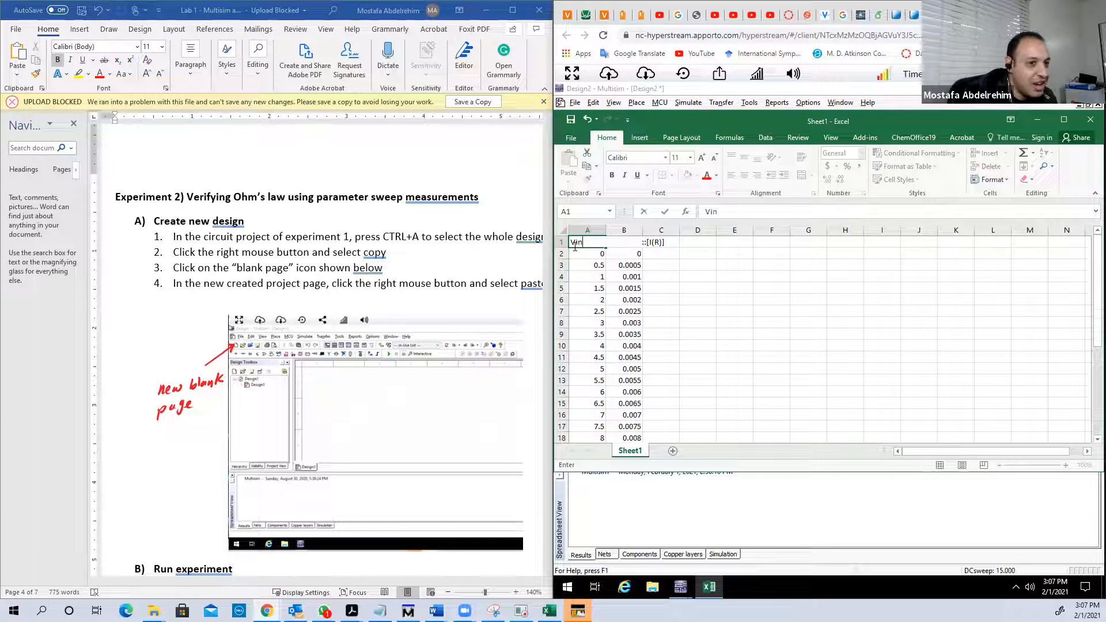
click(614, 262)
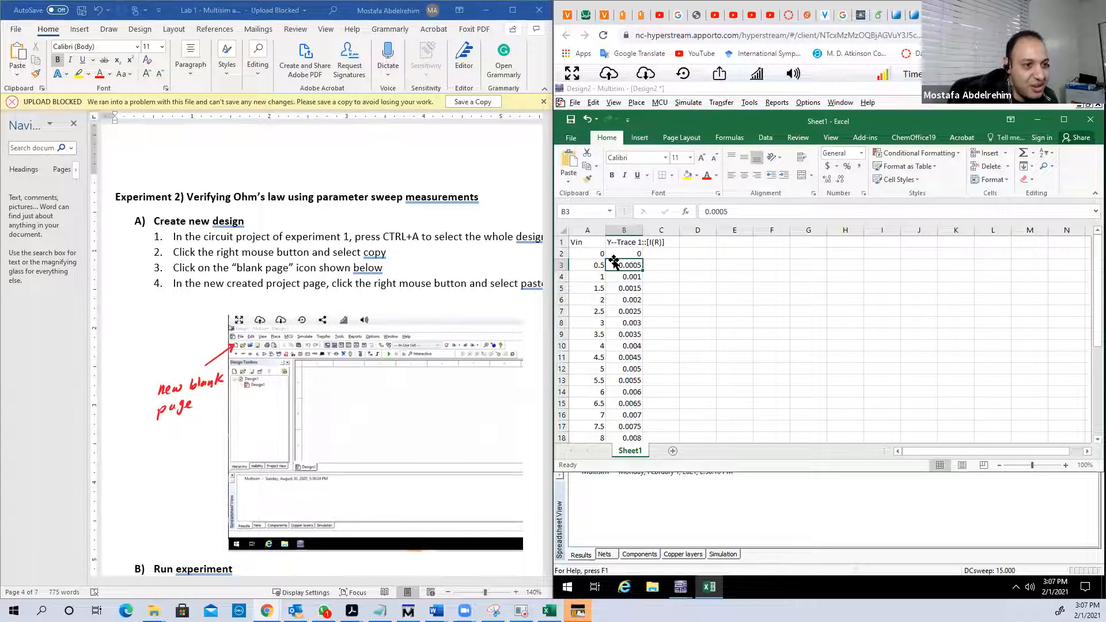
click(625, 241)
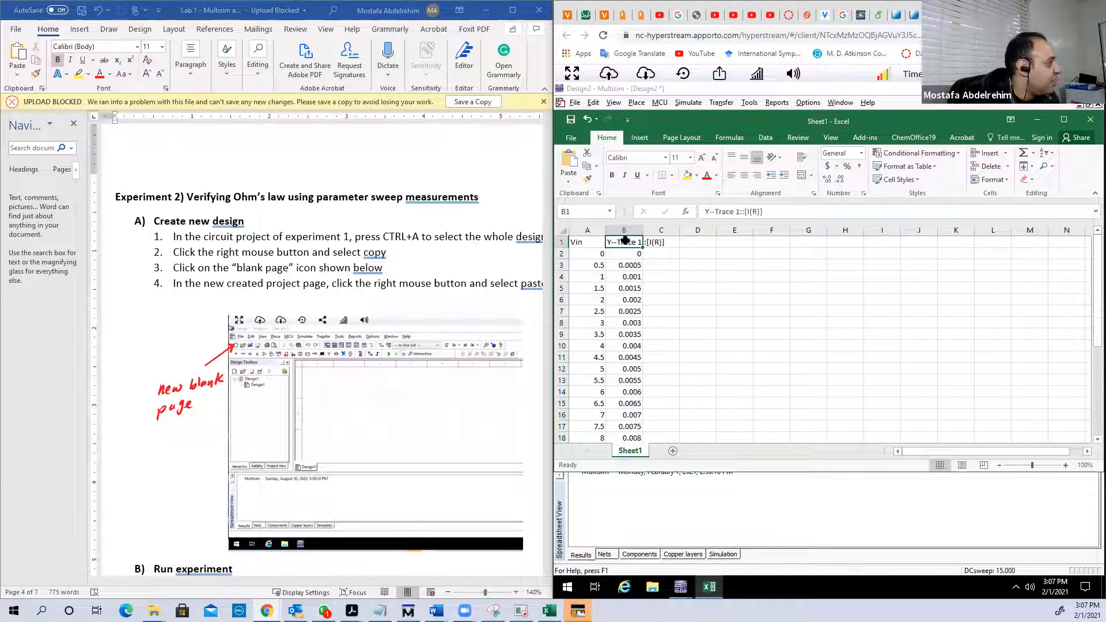
text(I)
click(758, 278)
Insert a scatter chart with smooth lines and markers from all the Vin and I data, including the headers
drag(587, 242, 633, 242)
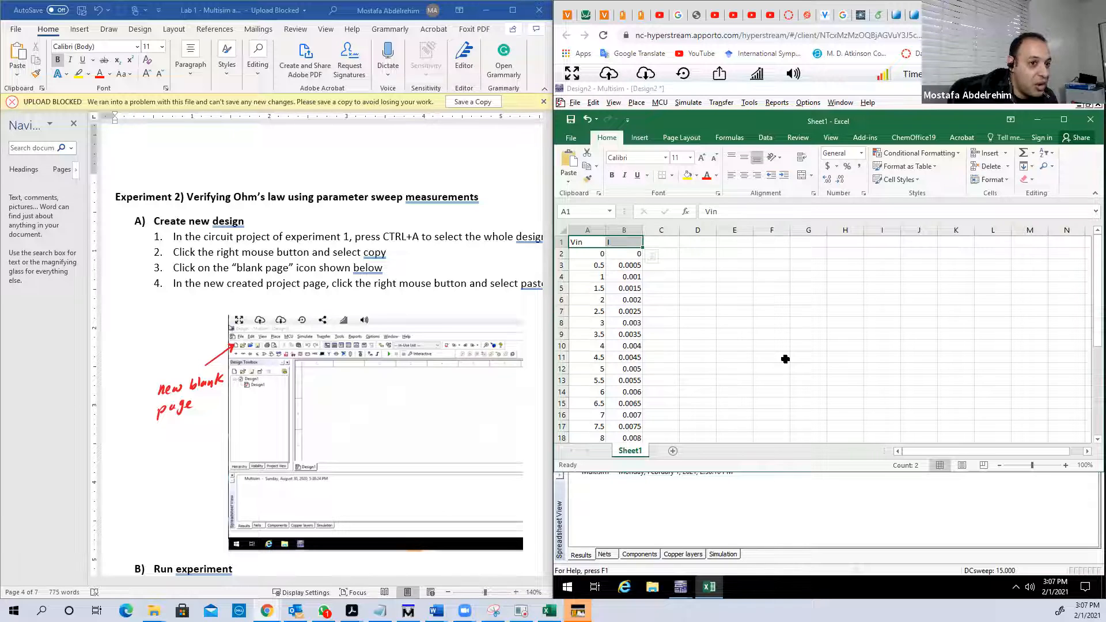
key(ctrl+shift+Down)
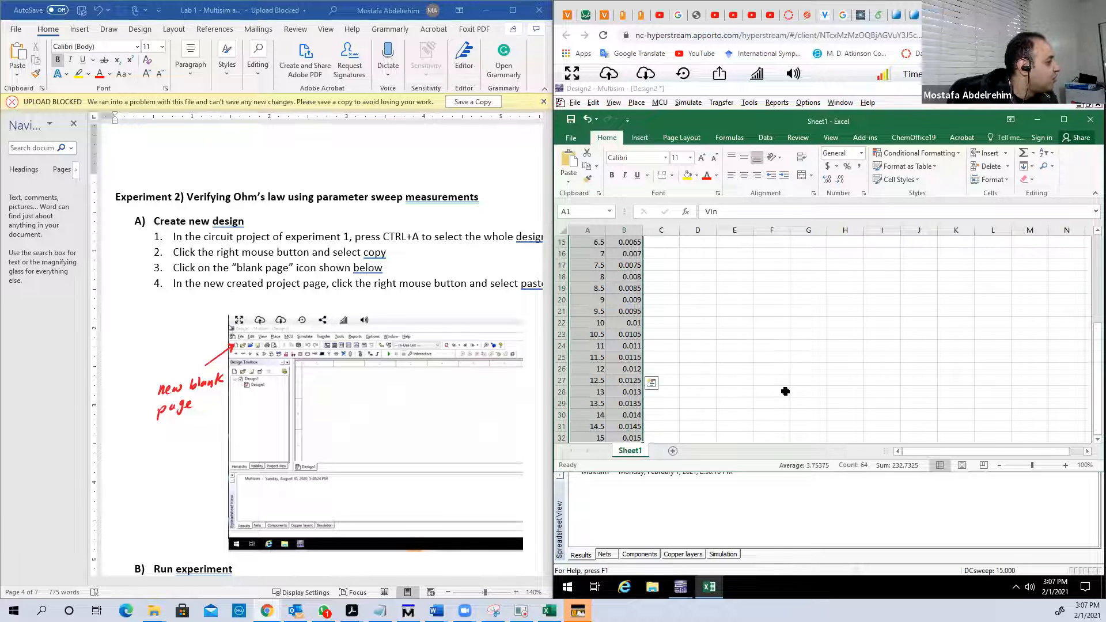
scroll(783, 390, down, 1)
scroll(732, 395, up, 2)
scroll(732, 396, up, 4)
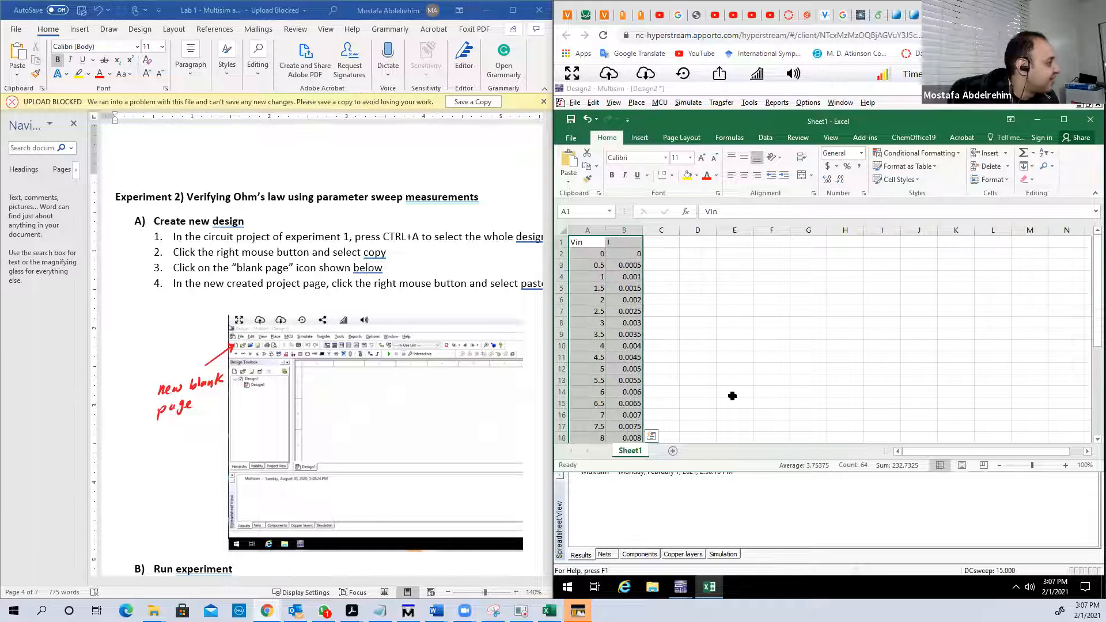
click(644, 137)
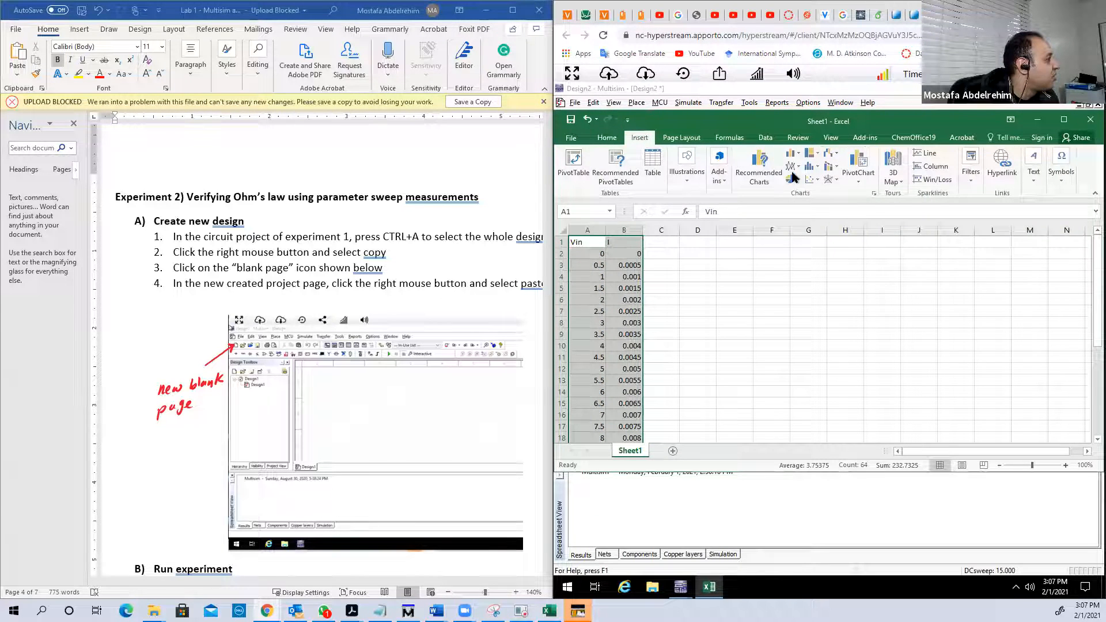
click(812, 179)
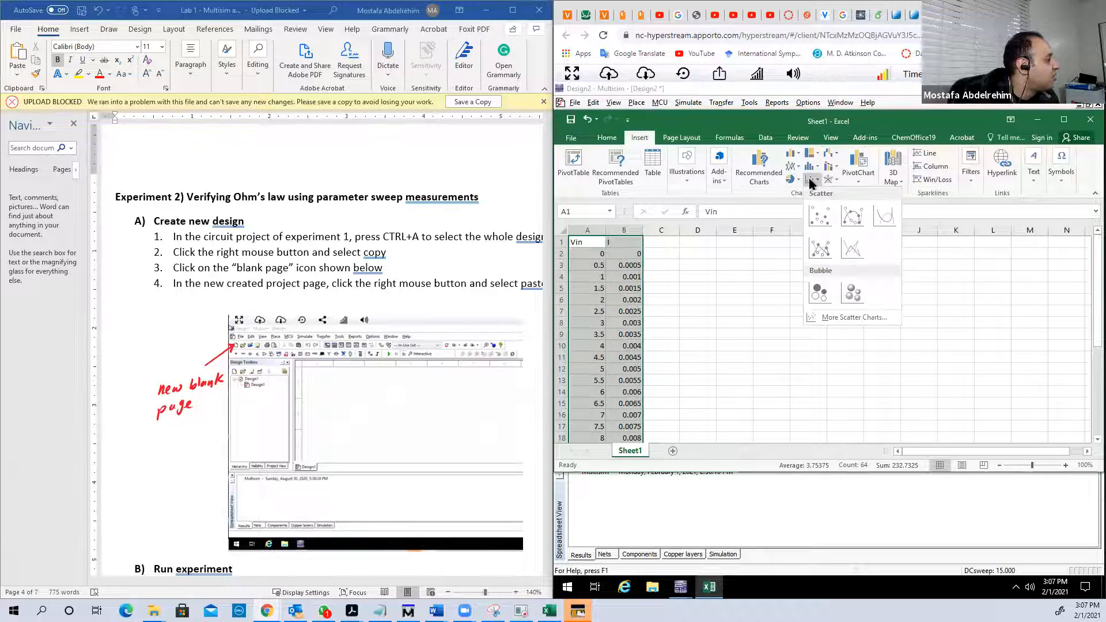
click(853, 216)
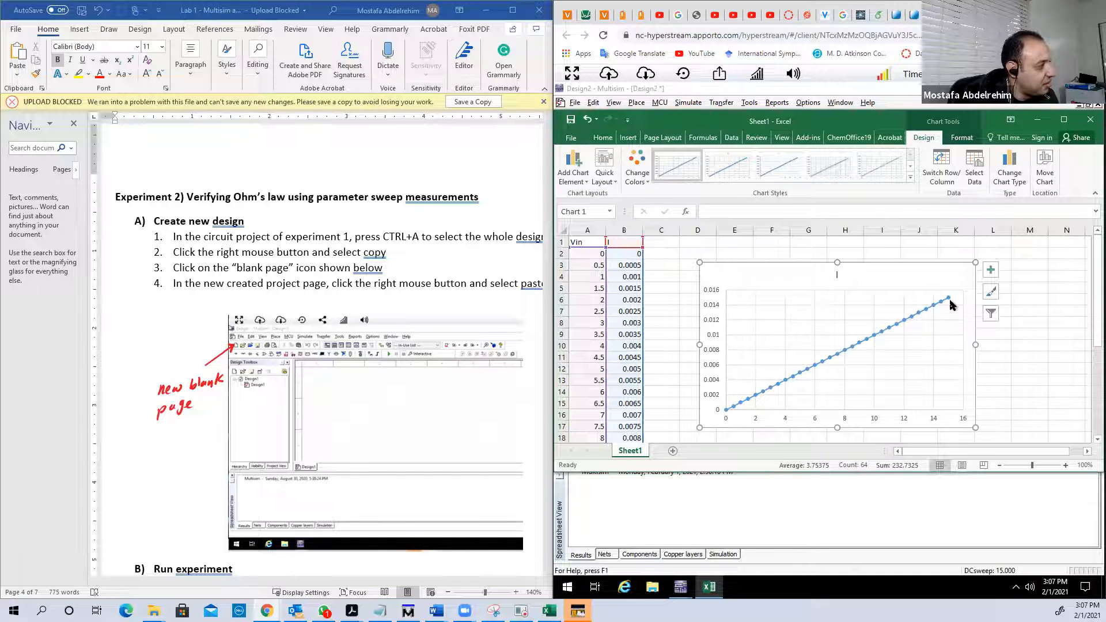
mouse_move(949, 299)
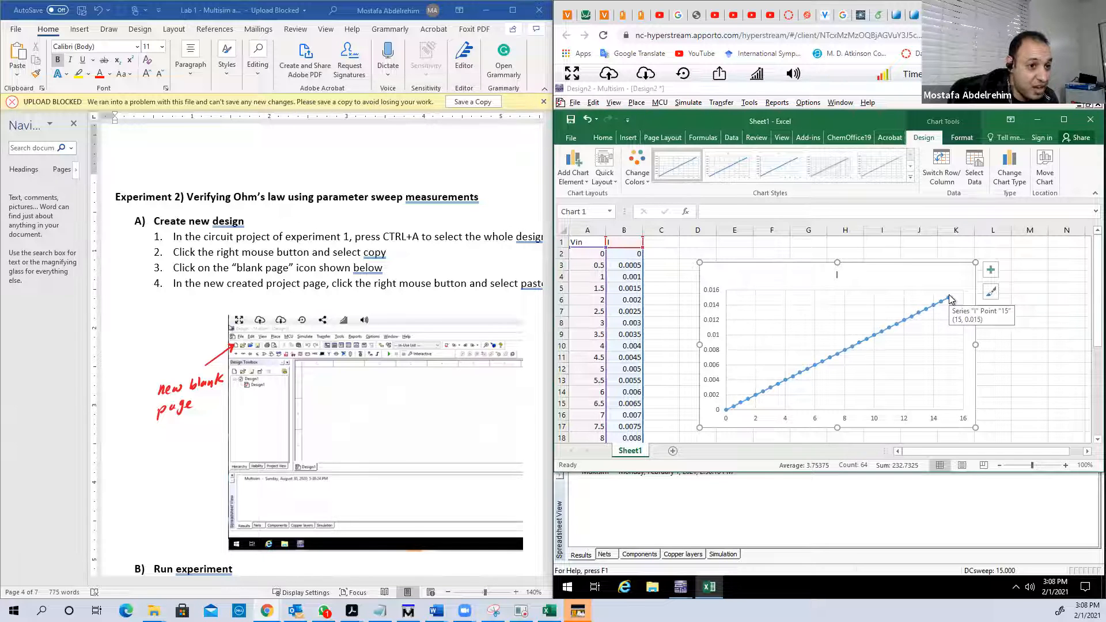
Switch to the Word lab handout and review the remaining instructions on the Vin and I results table and plot box
right_click(885, 276)
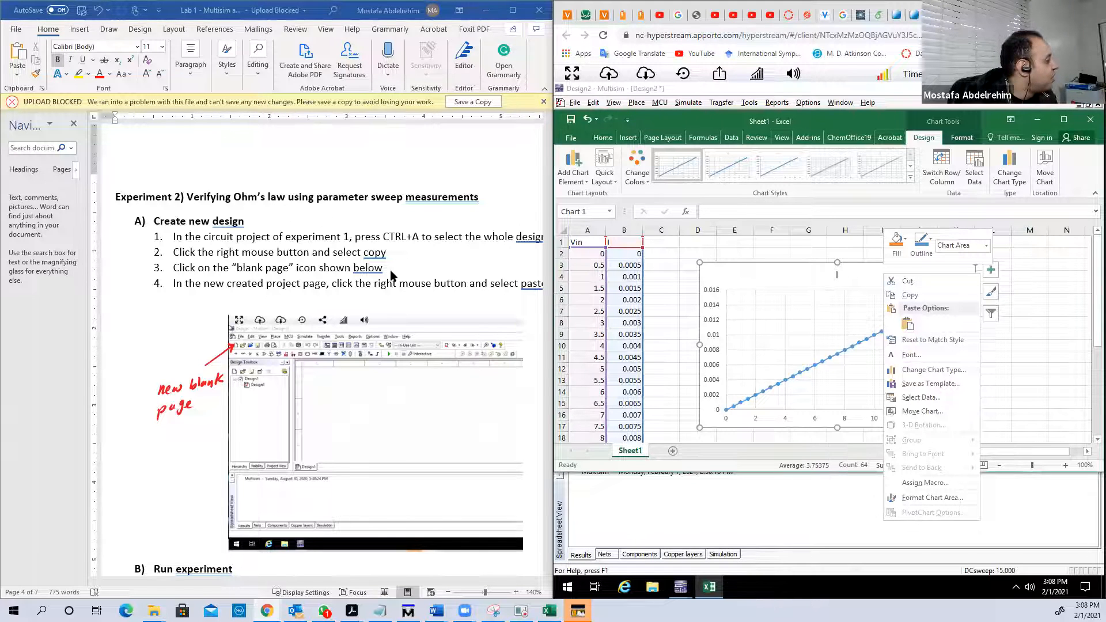
scroll(254, 365, down, 20)
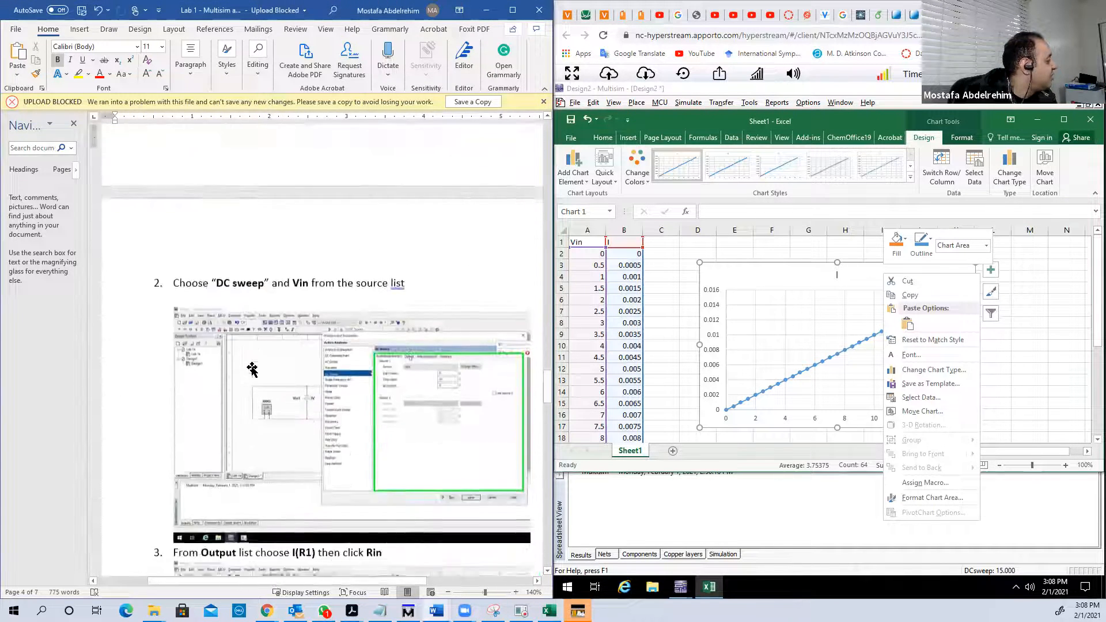
scroll(254, 367, down, 20)
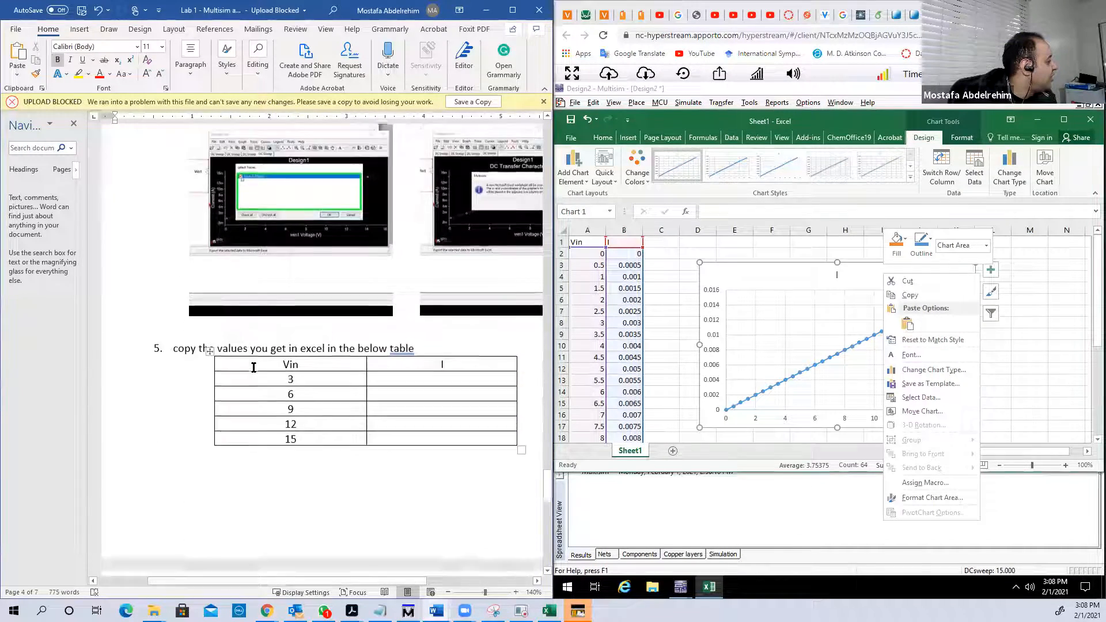
scroll(286, 307, down, 15)
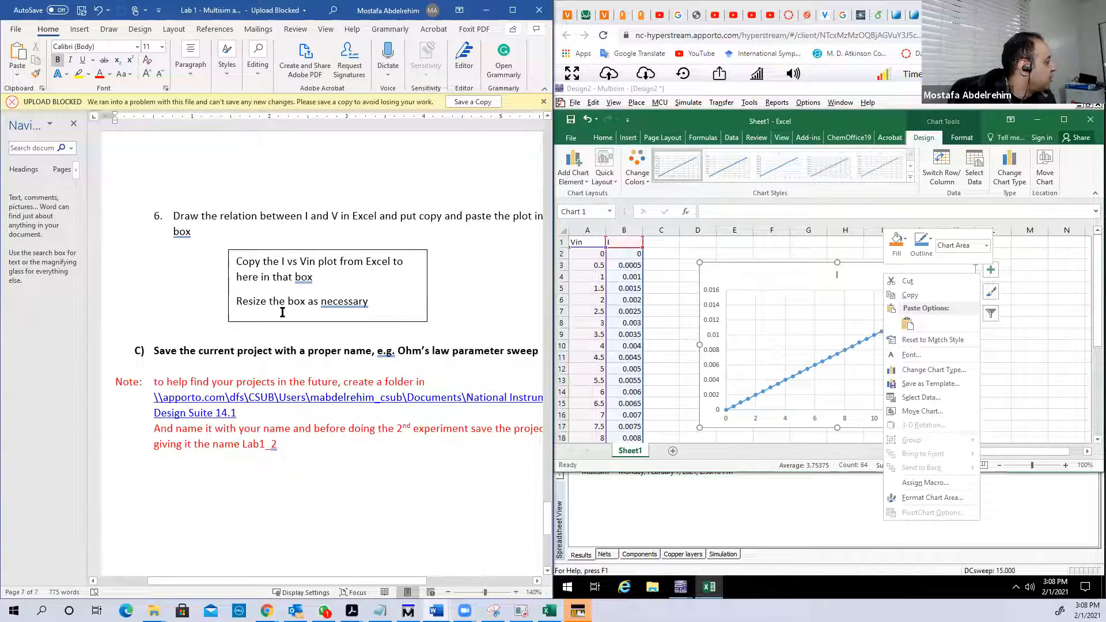
scroll(284, 306, up, 5)
scroll(333, 371, up, 1)
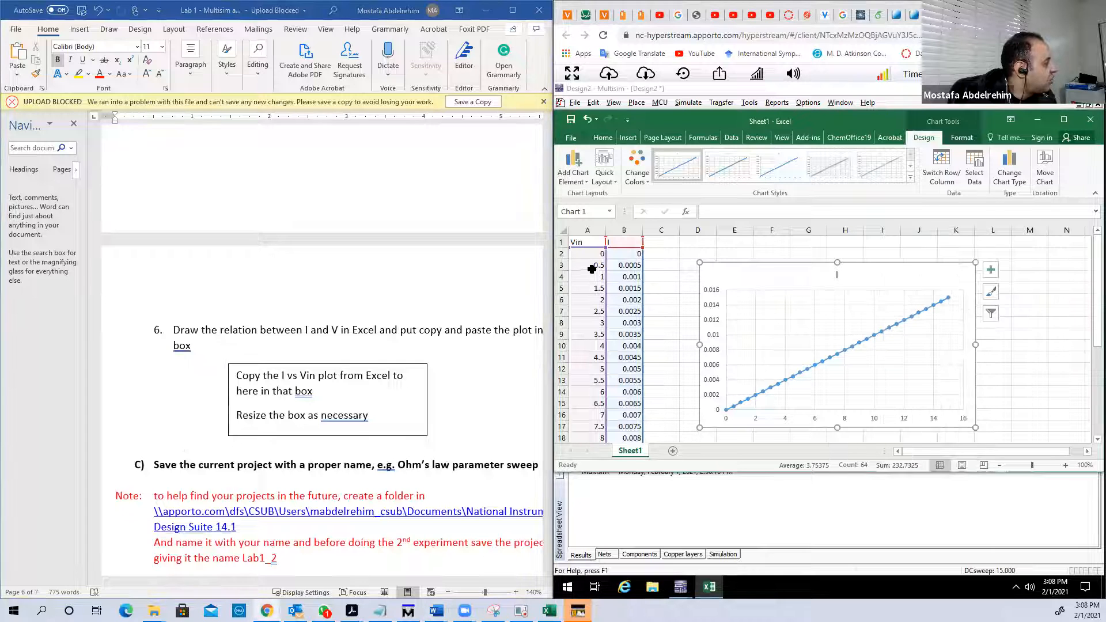
scroll(327, 373, up, 6)
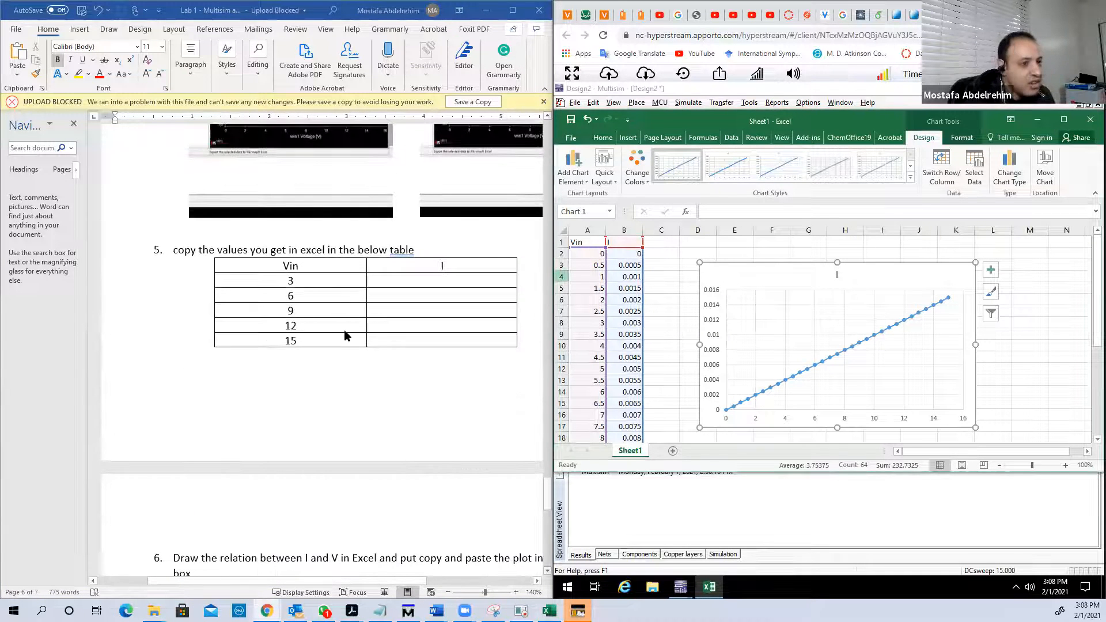